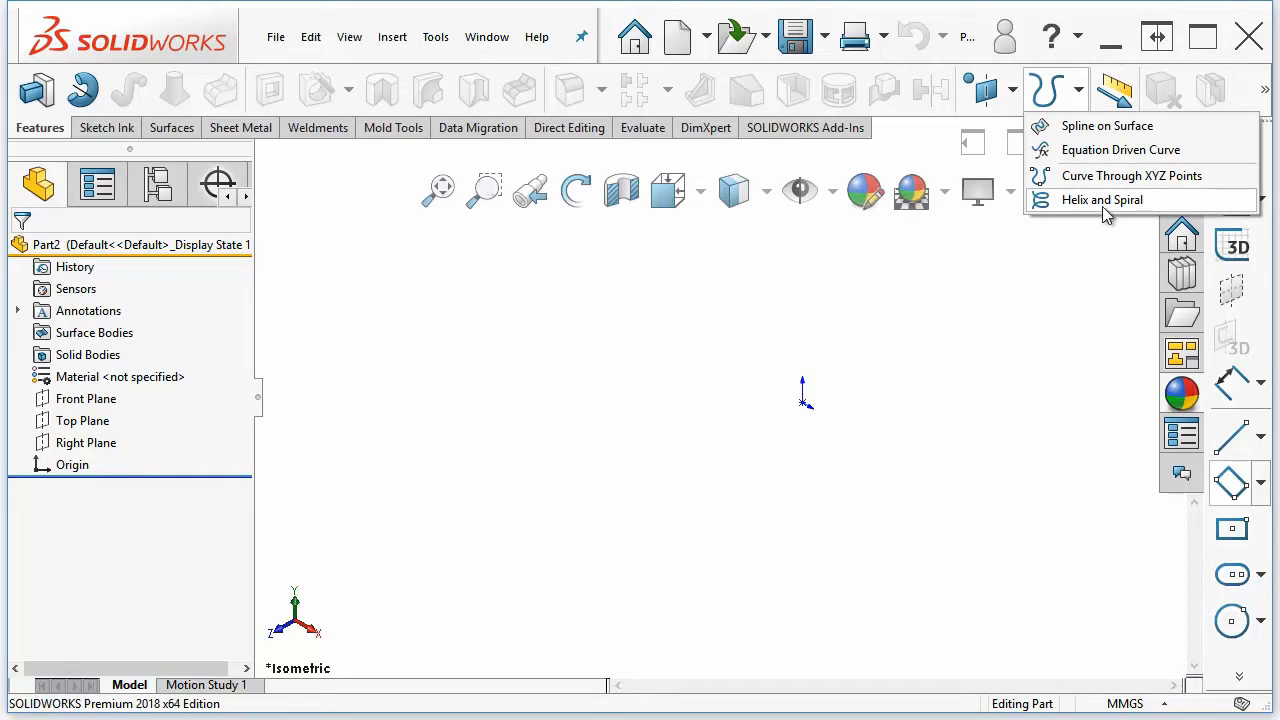
left_click(1052, 204)
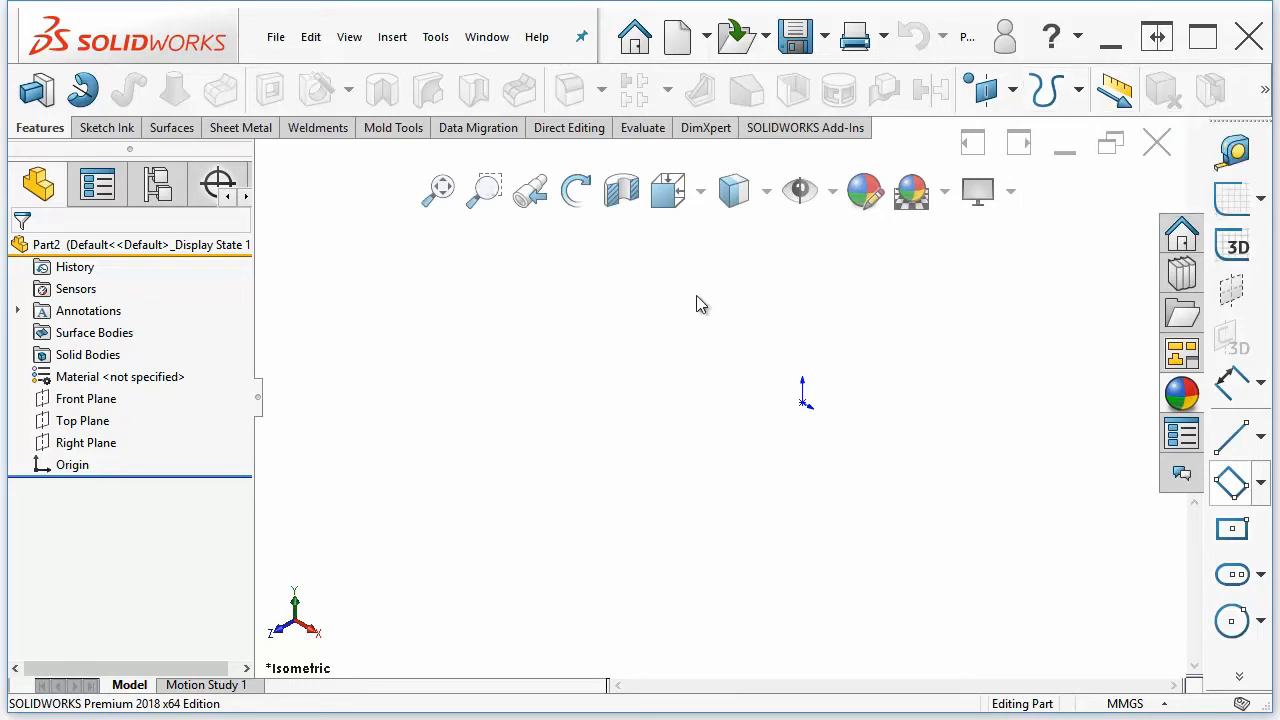
left_click(393, 38)
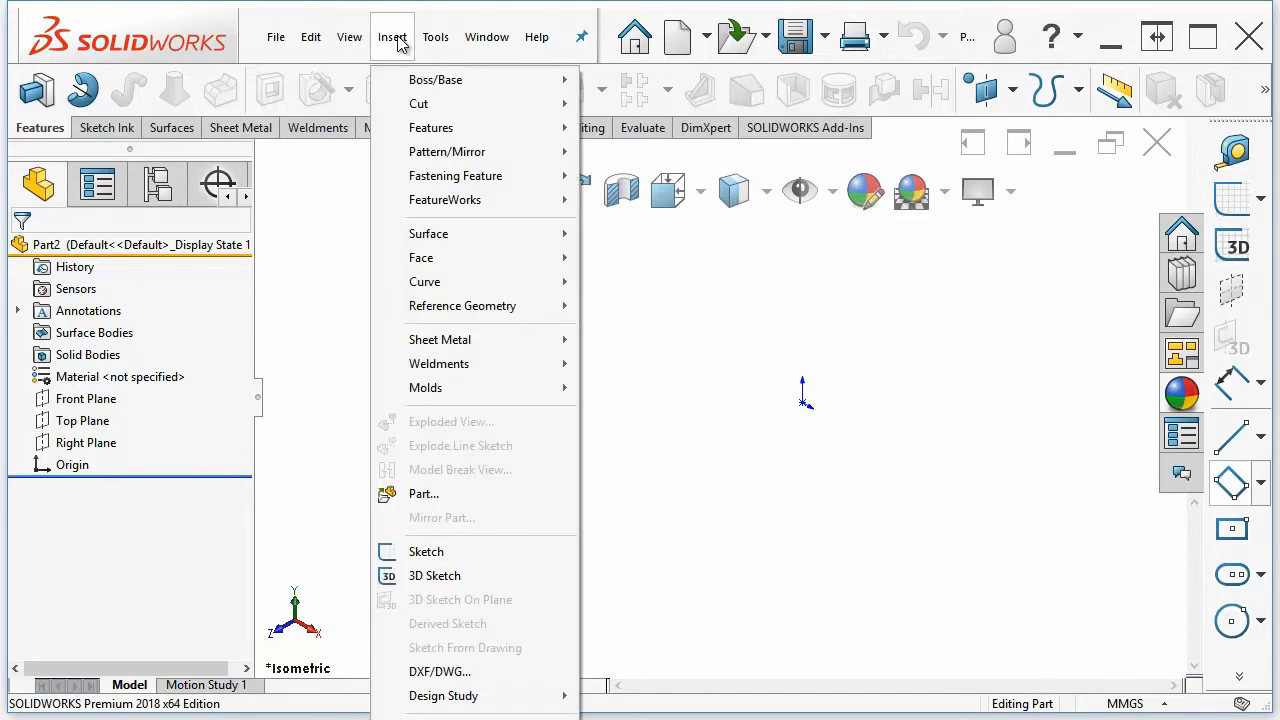
mouse_move(444, 286)
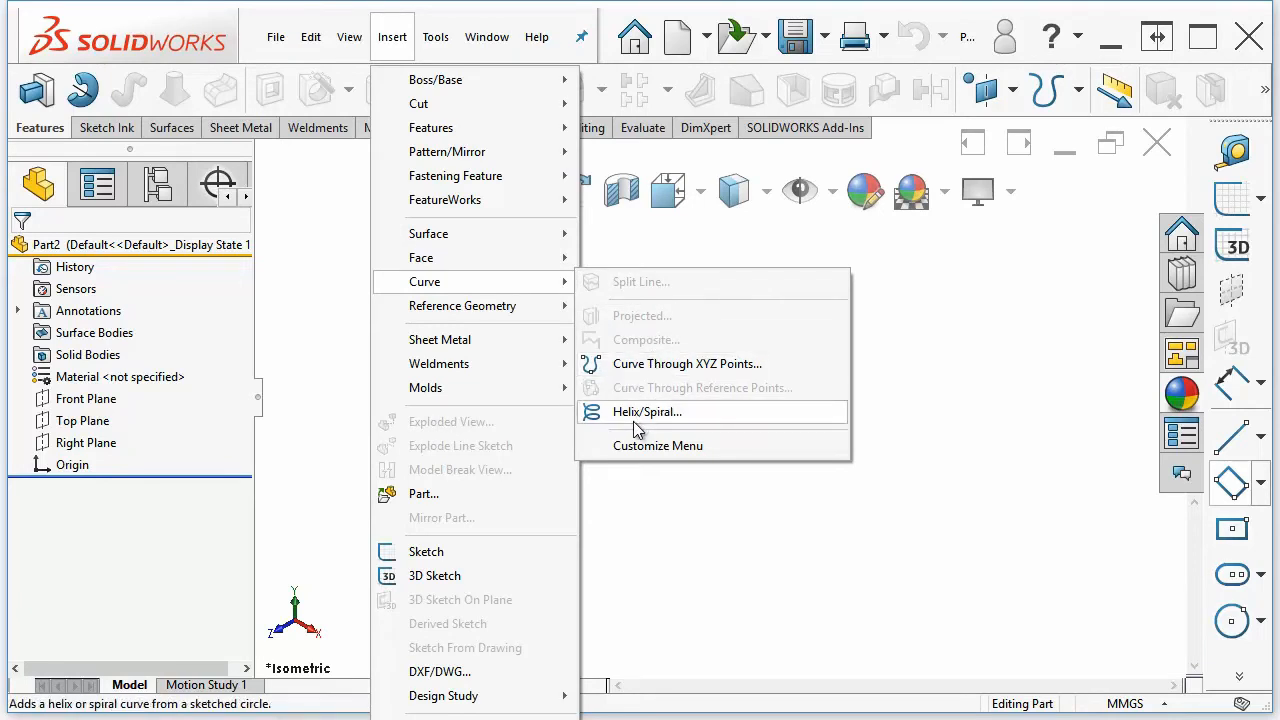
left_click(657, 484)
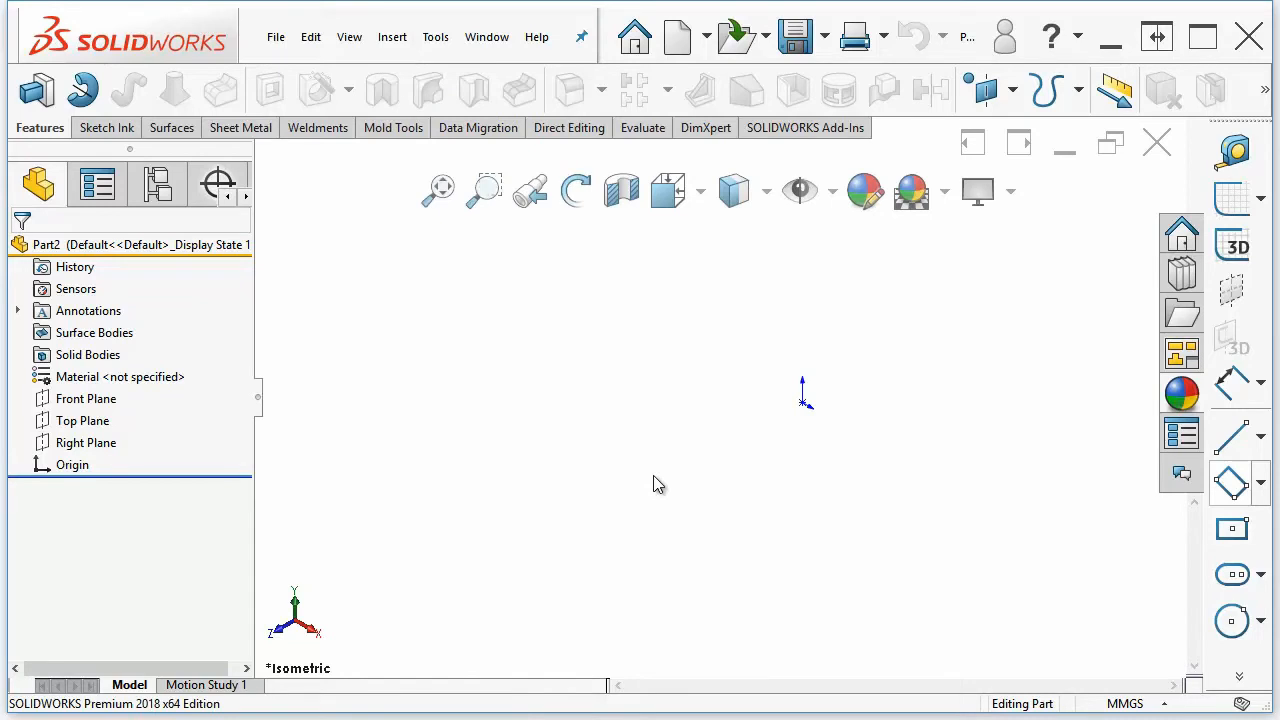
Sketch a circle on the Top Plane centred at the origin with a radius of about 180 mm
left_click(70, 400)
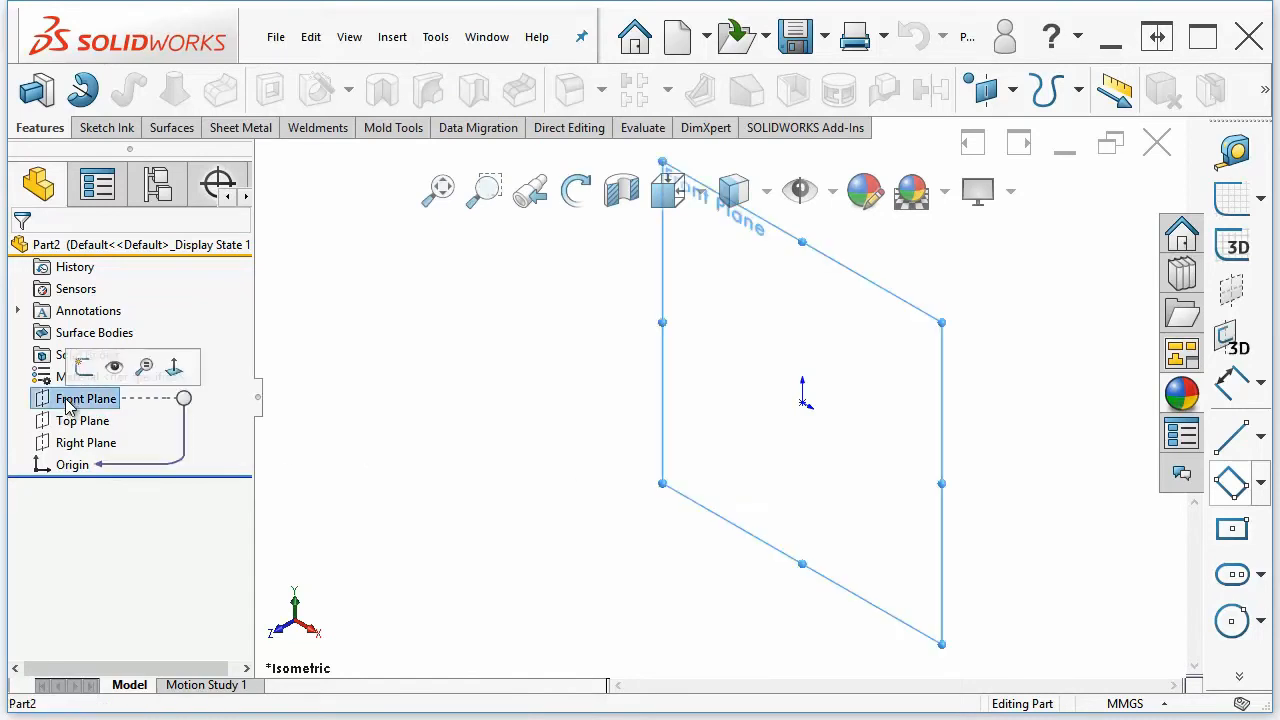
left_click(78, 425, "ctrl")
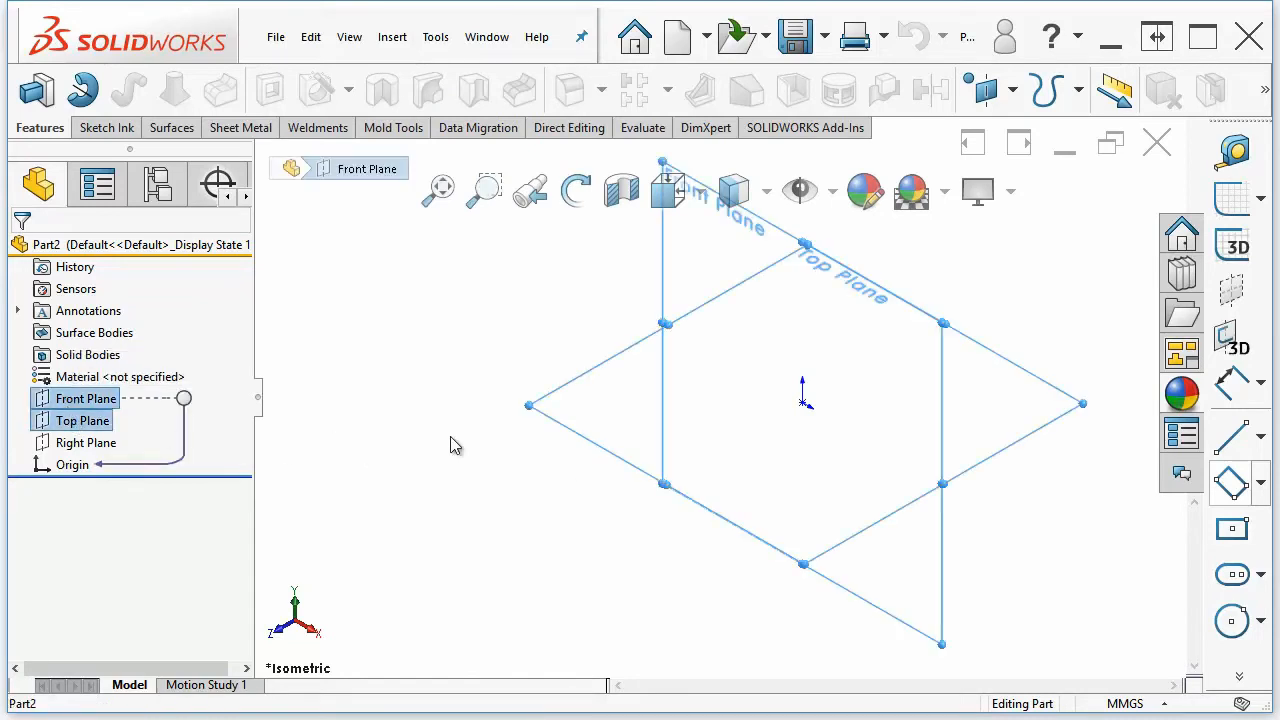
middle_click_drag(522, 462, 517, 460)
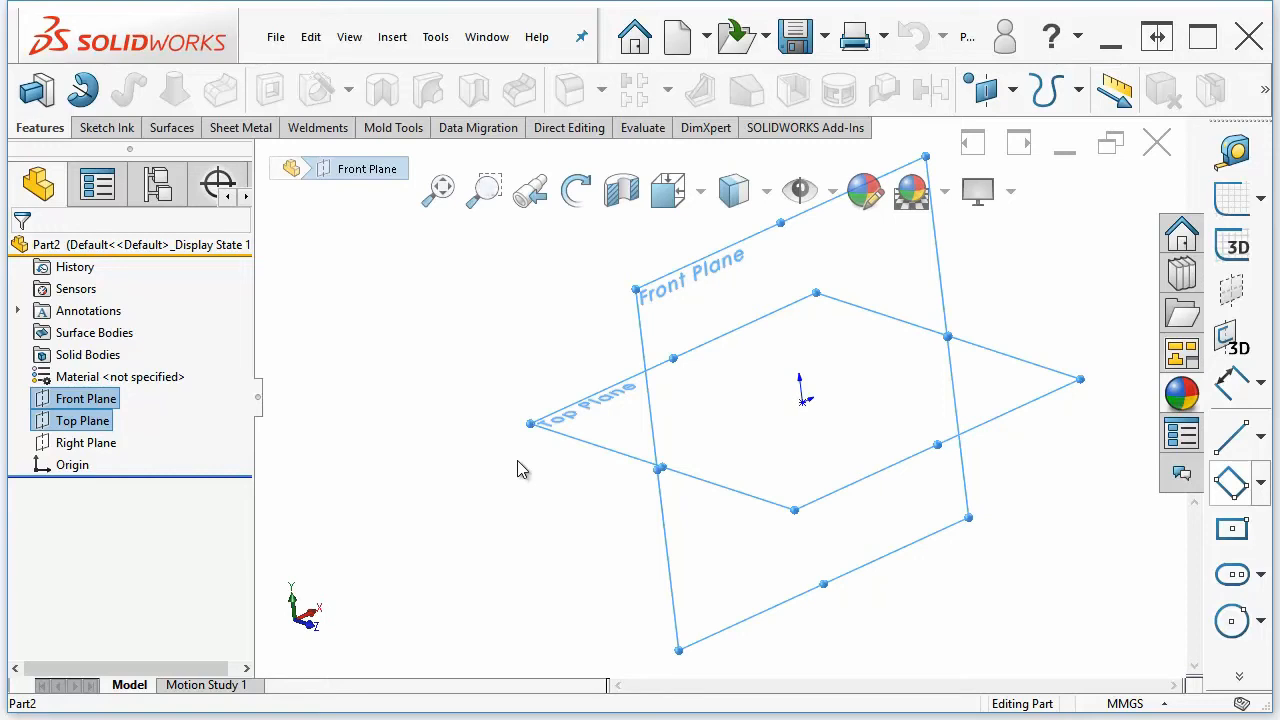
left_click(518, 368)
left_click(1233, 620)
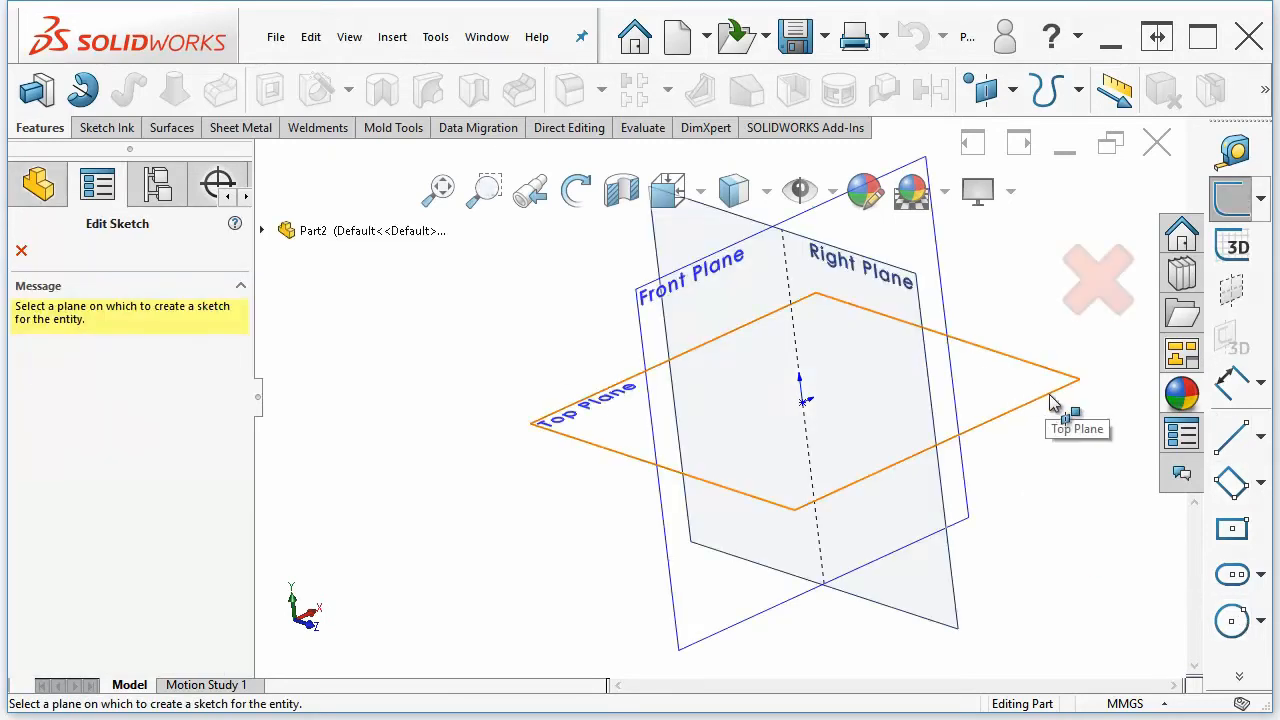
left_click(1002, 416)
left_click(803, 401)
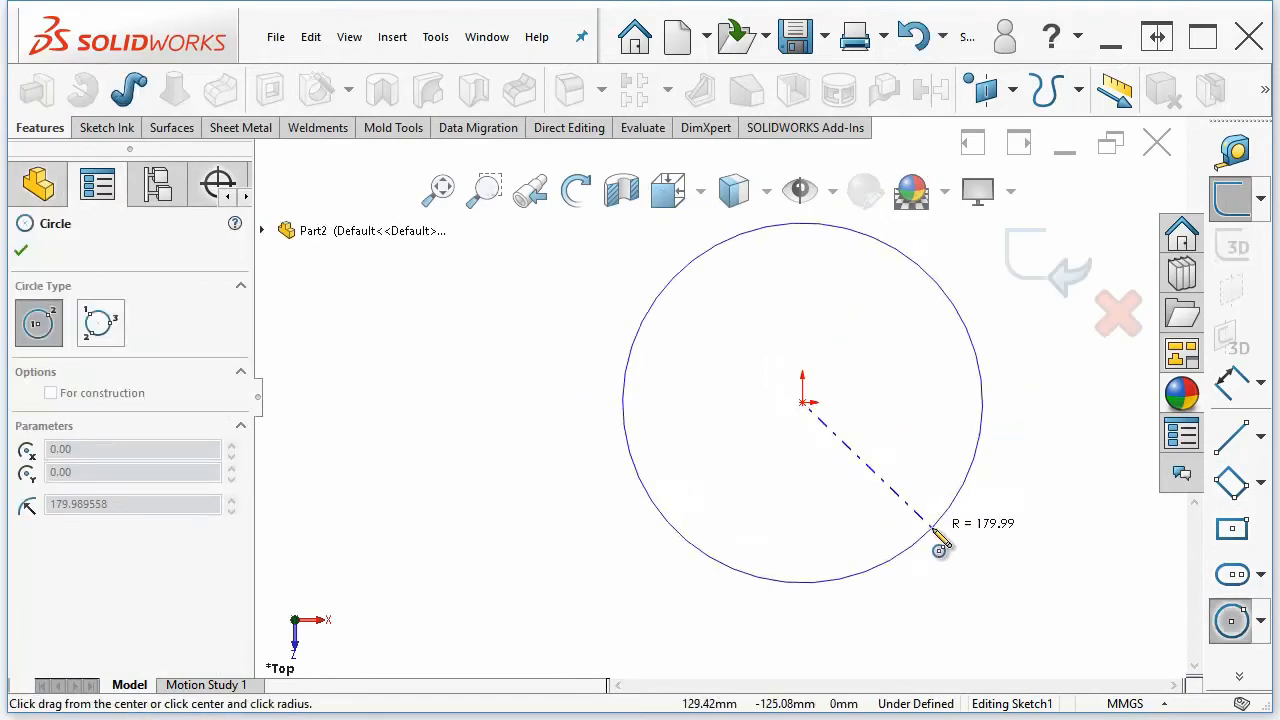
left_click(940, 520)
Create a helix from the circle, accepting the Pitch and Revolution definition with constant pitch
middle_click_drag(945, 448, 959, 391)
left_click(1078, 89)
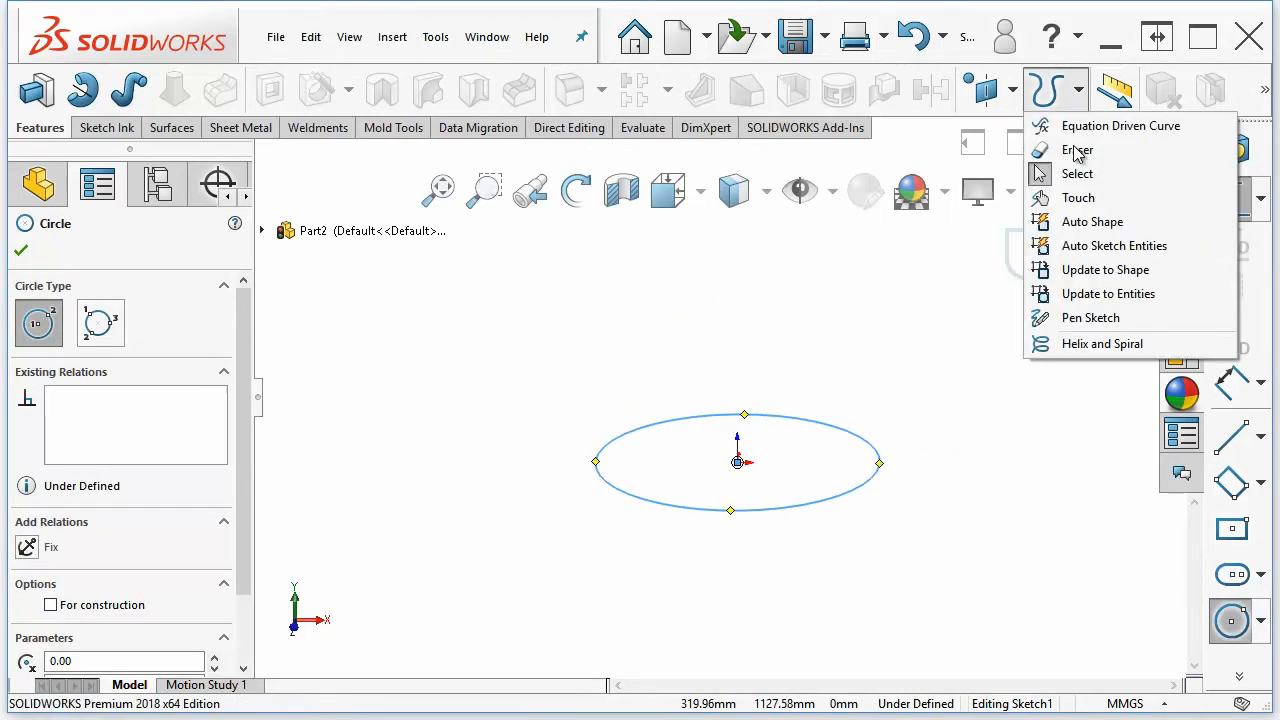
left_click(1097, 347)
key("f")
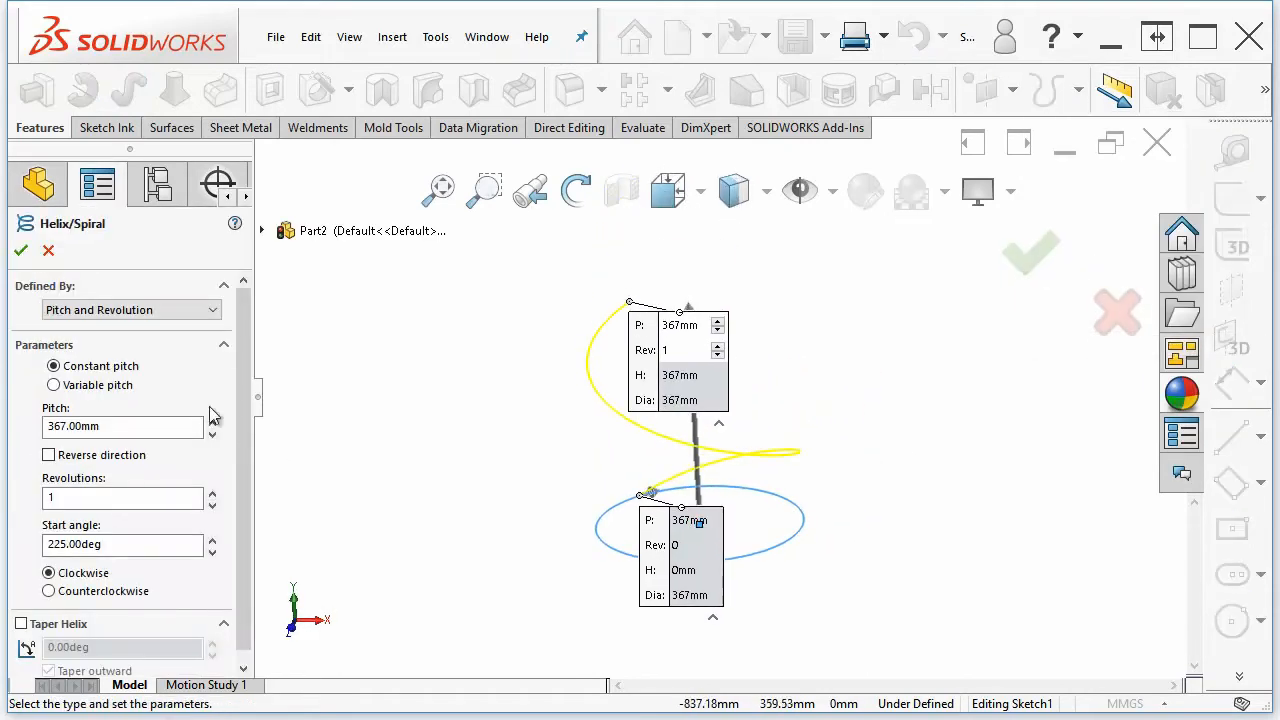
scroll(246, 345, "down", 1)
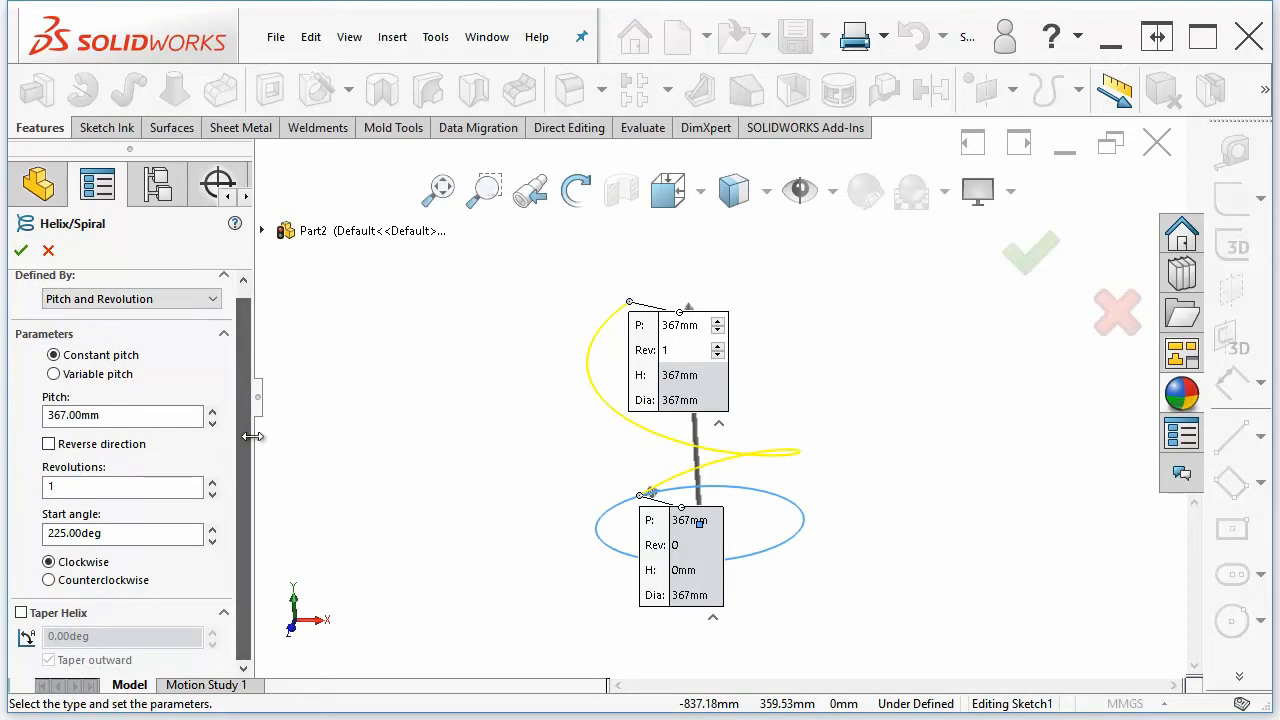
left_click(1018, 262)
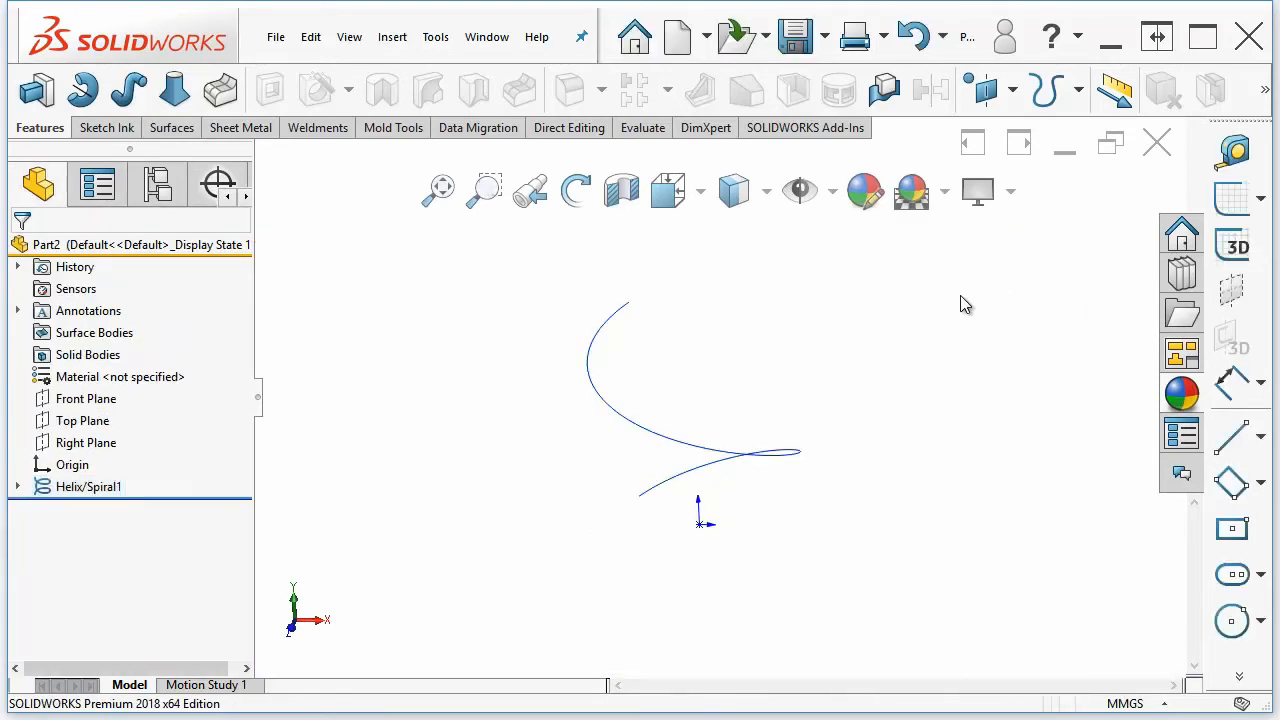
Start a 3D sketch and draw a spline through six points looping around the helix
middle_click_drag(739, 441, 648, 509)
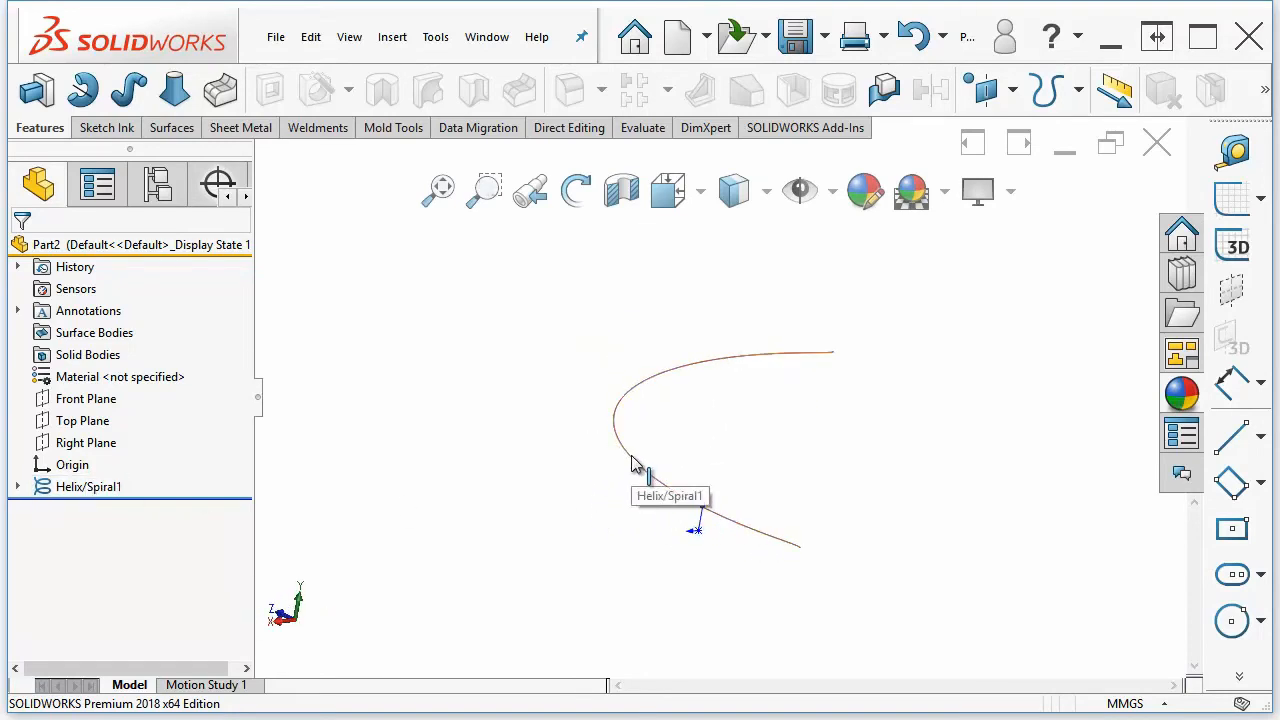
left_click(1236, 248)
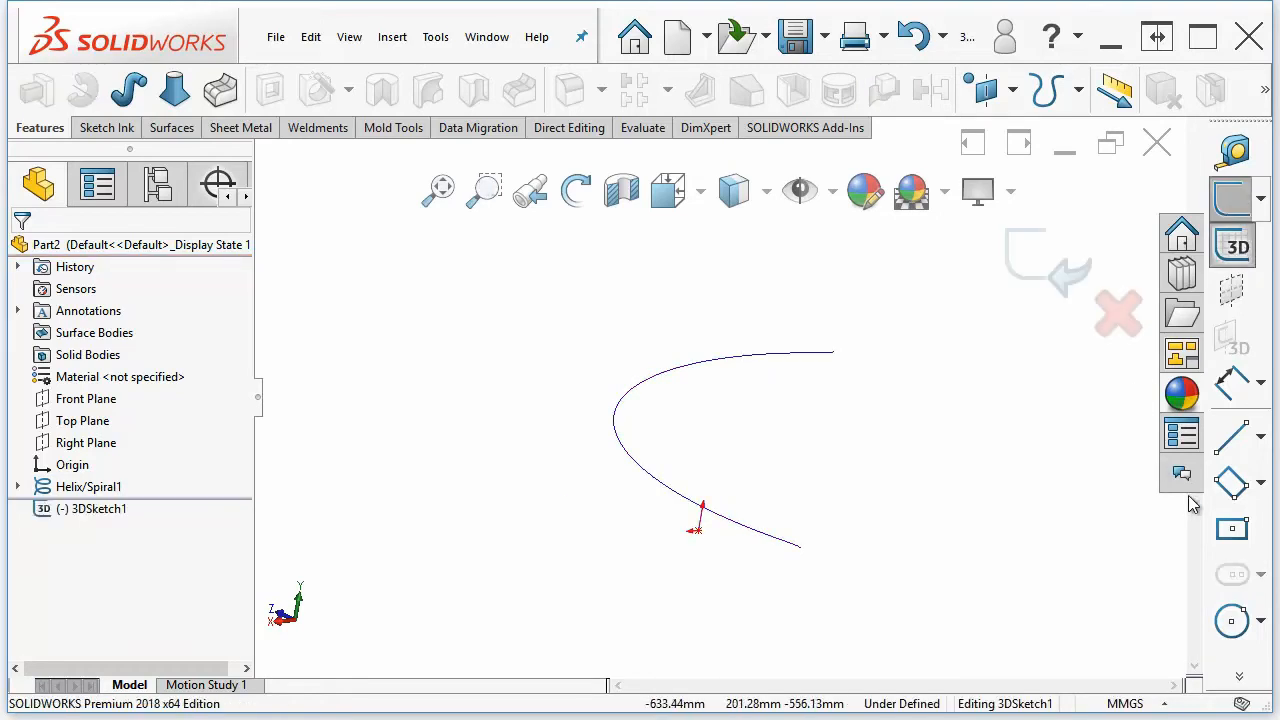
key("s")
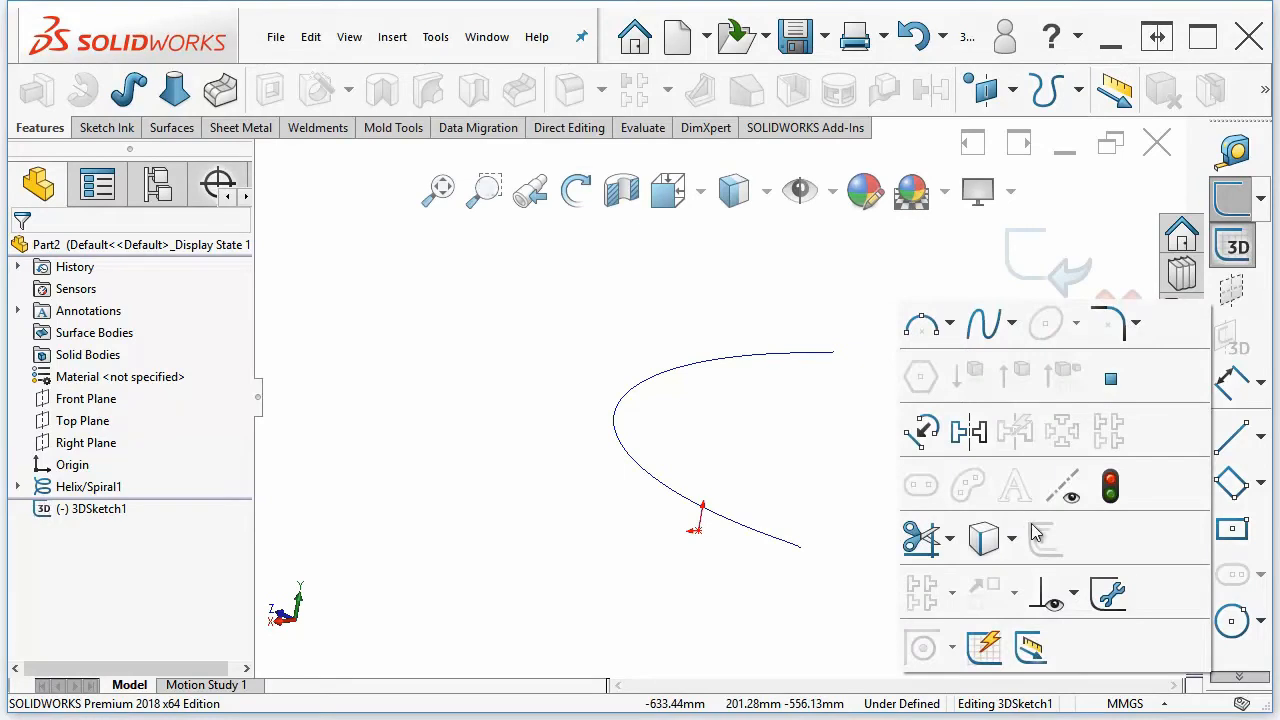
left_click(981, 330)
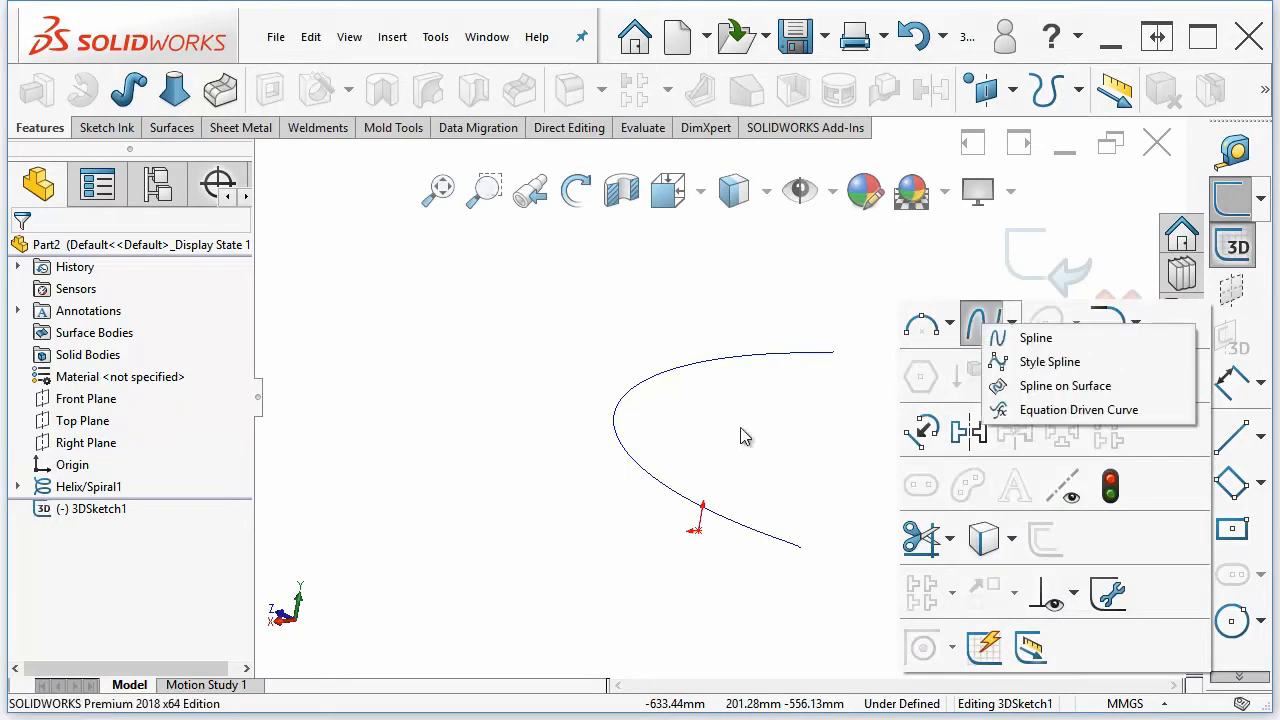
left_click(1027, 347)
left_click(435, 430)
left_click(493, 316)
left_click(754, 262)
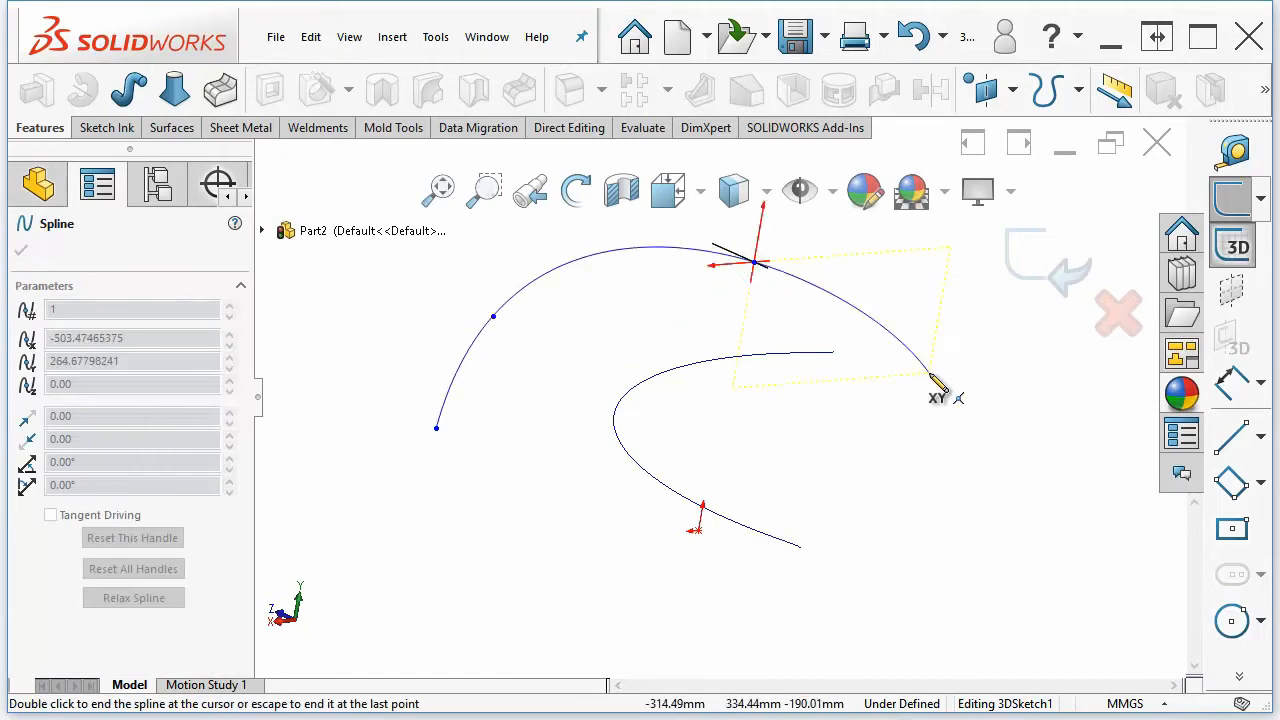
left_click(1027, 500)
left_click(650, 617)
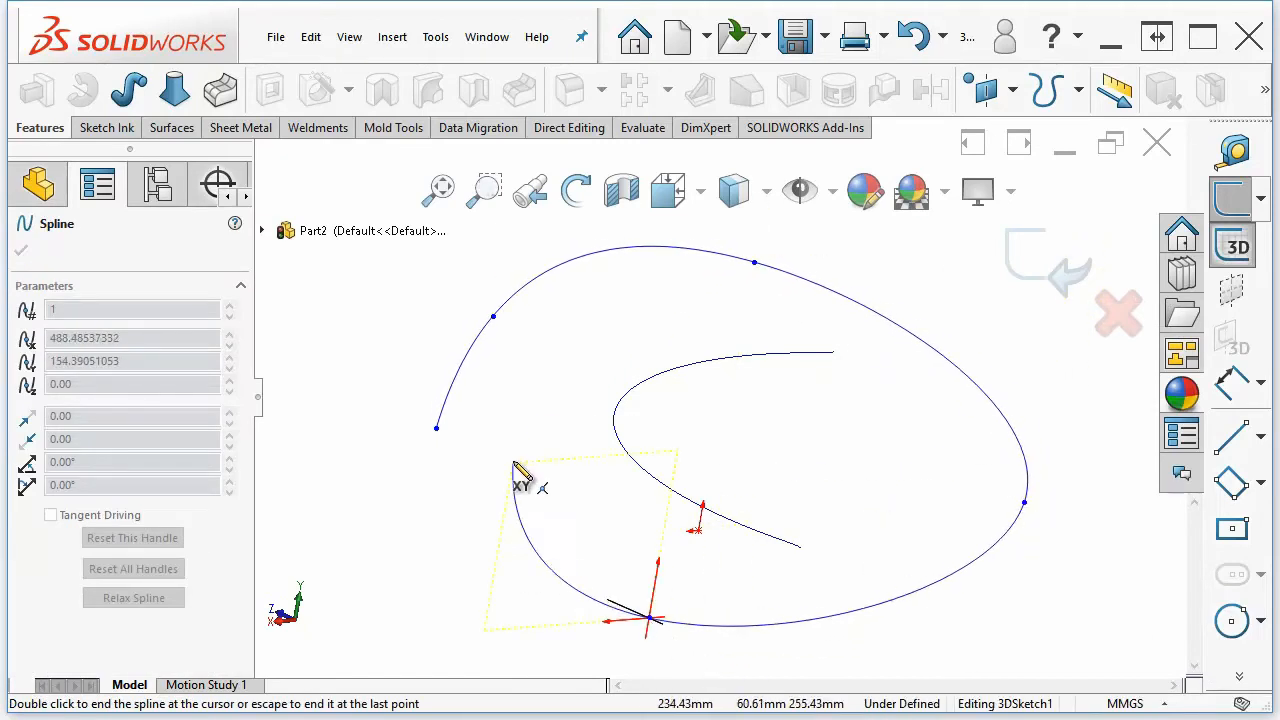
double_click(553, 400)
Orbit around the 3D spline and helix to examine their shapes in space
mouse_move(514, 471)
middle_mouse_down()
mouse_move(740, 543)
mouse_move(751, 563)
mouse_move(915, 533)
middle_mouse_up()
left_click_drag(911, 529, 877, 396)
left_click_drag(538, 334, 605, 251)
left_click(854, 322)
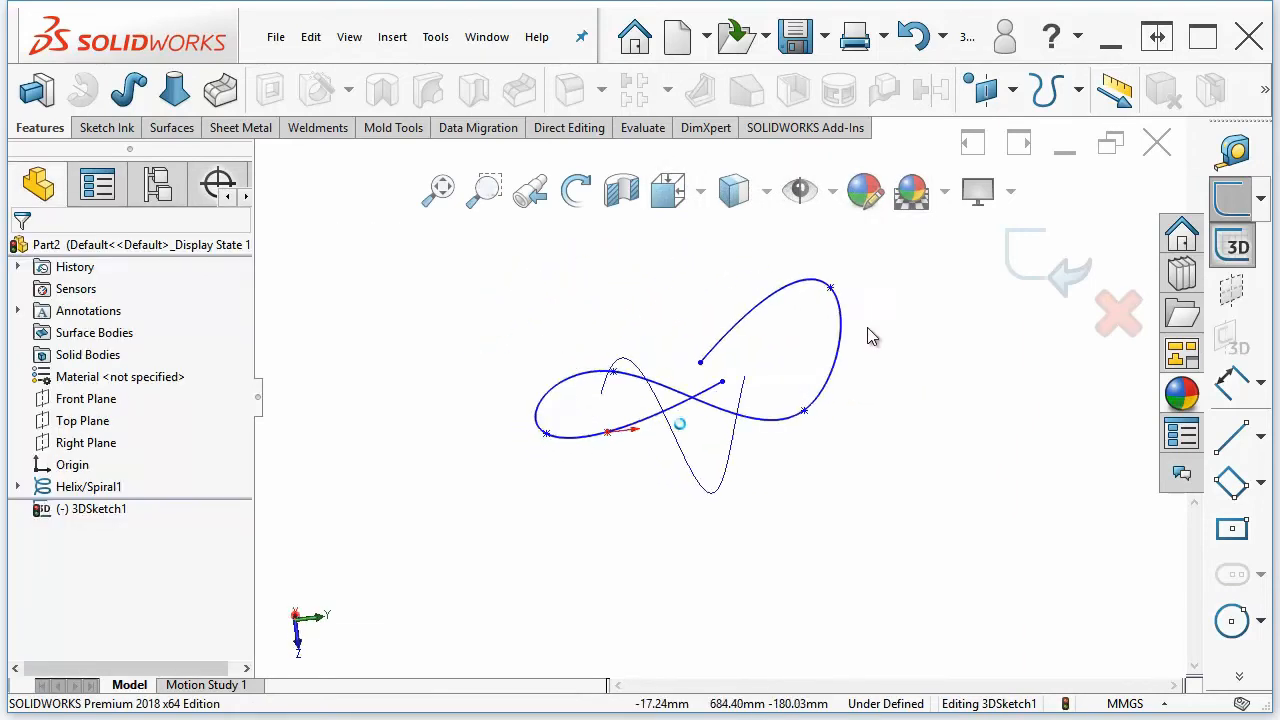
mouse_move(868, 328)
middle_mouse_down()
mouse_move(800, 494)
mouse_move(892, 538)
middle_mouse_up()
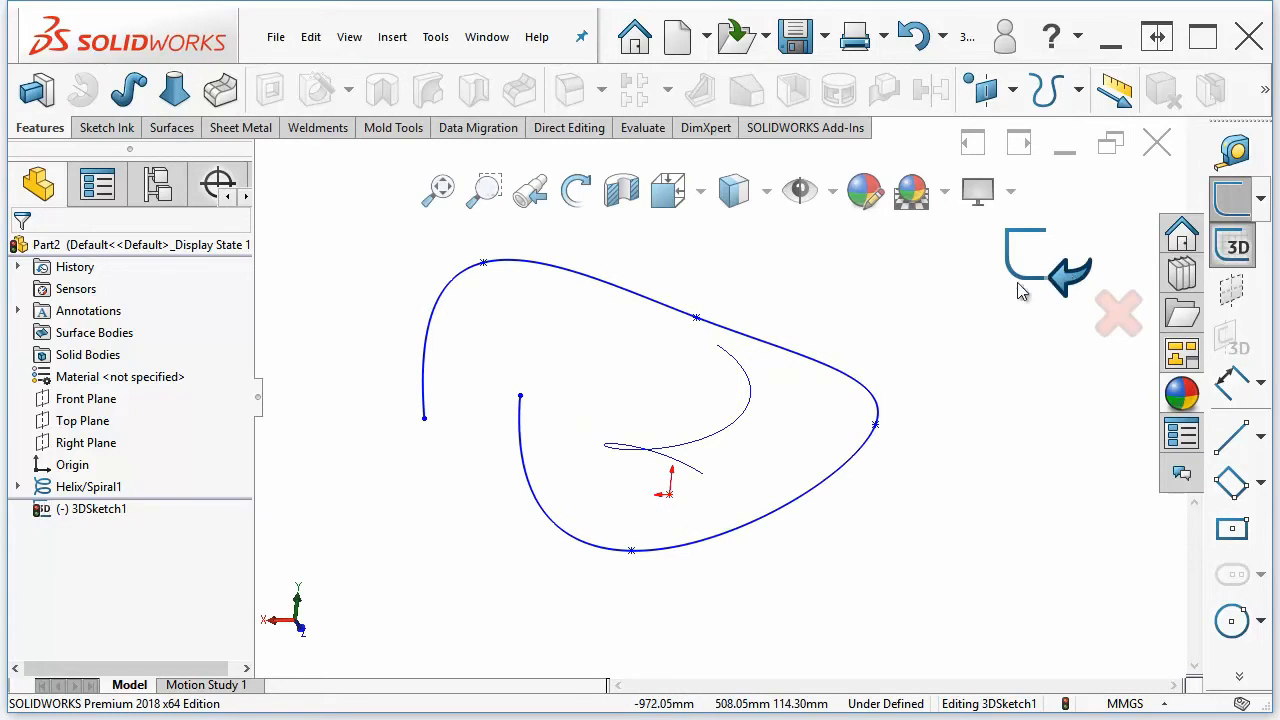
mouse_move(805, 425)
middle_mouse_down()
mouse_move(737, 440)
mouse_move(730, 420)
middle_mouse_up()
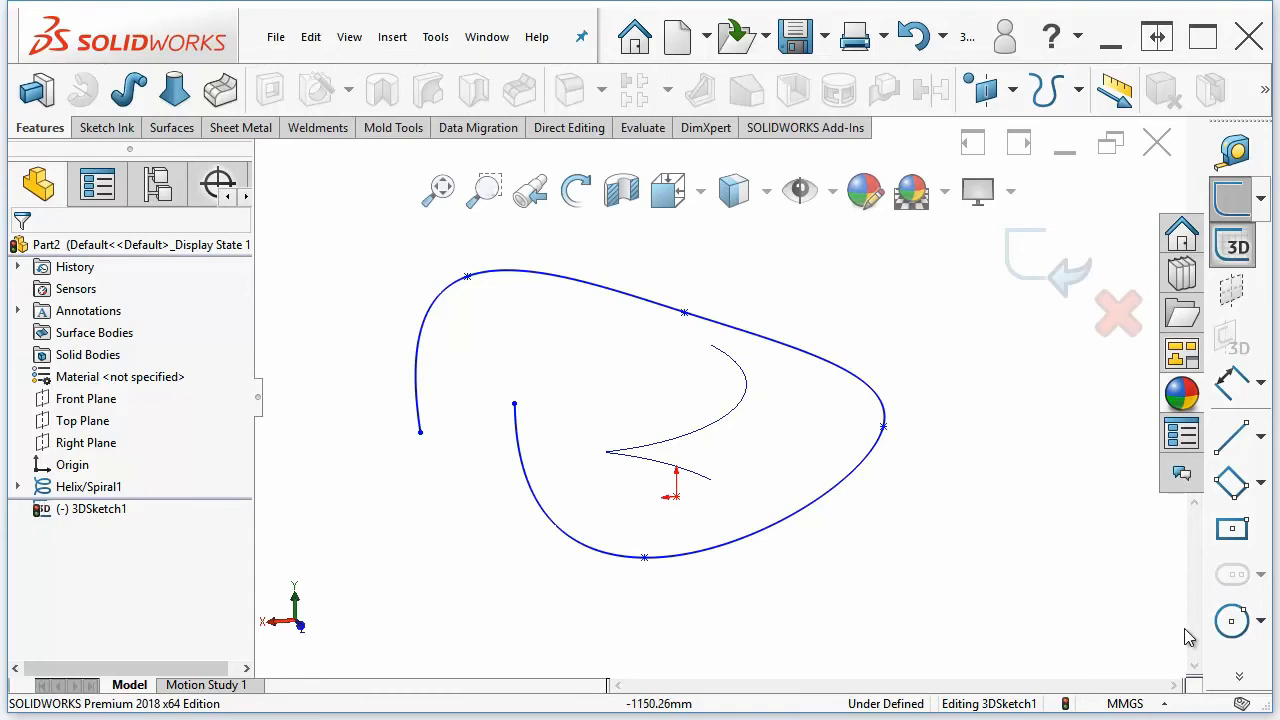
Exit the 3D sketch
mouse_move(1239, 678)
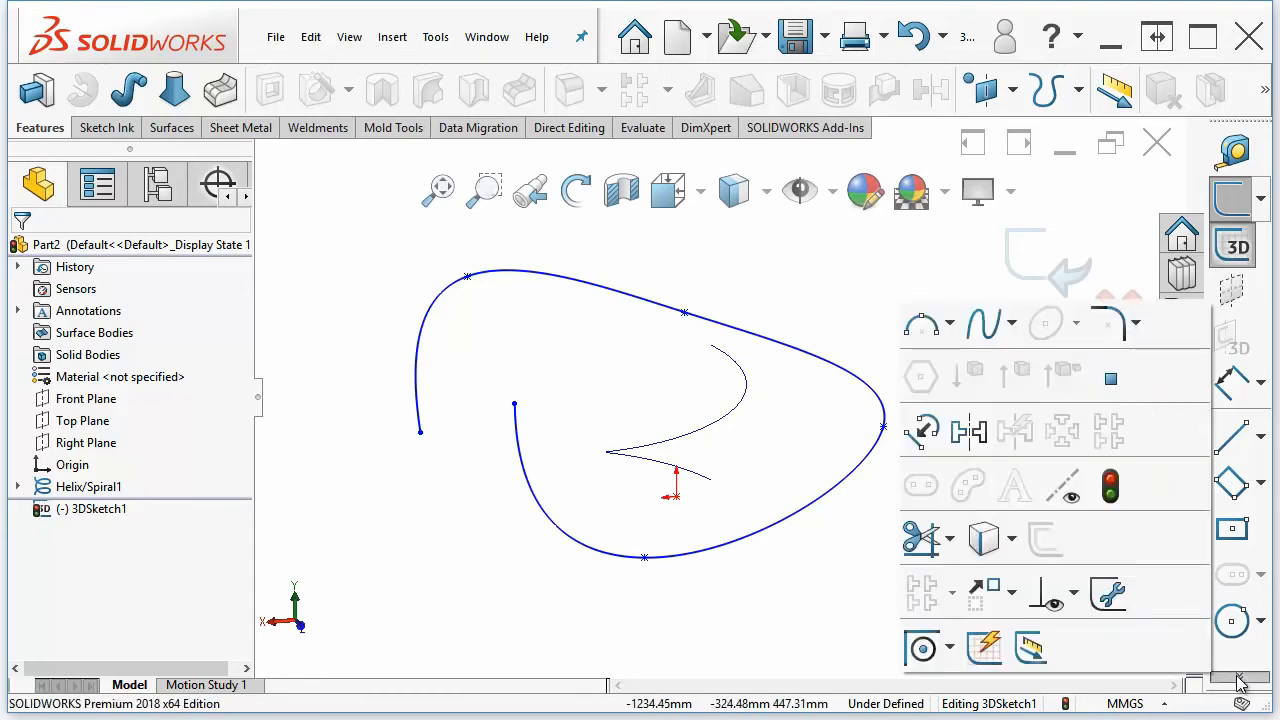
left_click(1012, 539)
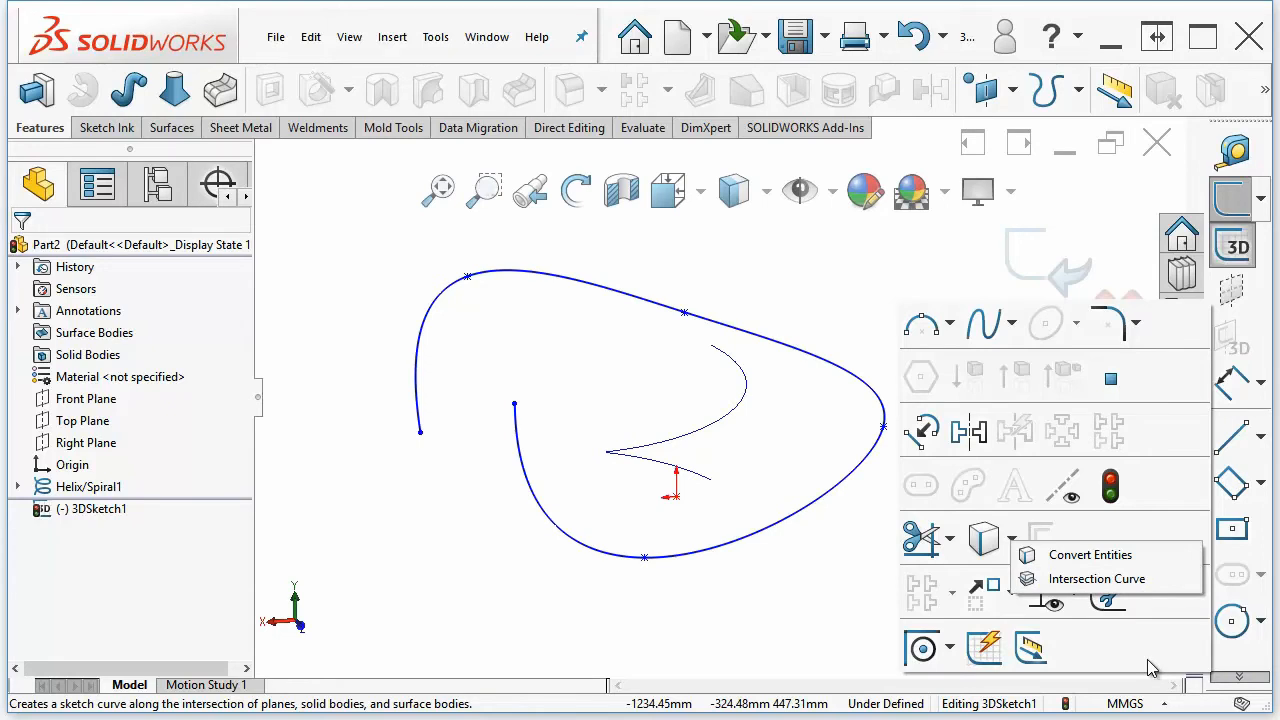
left_click(872, 632)
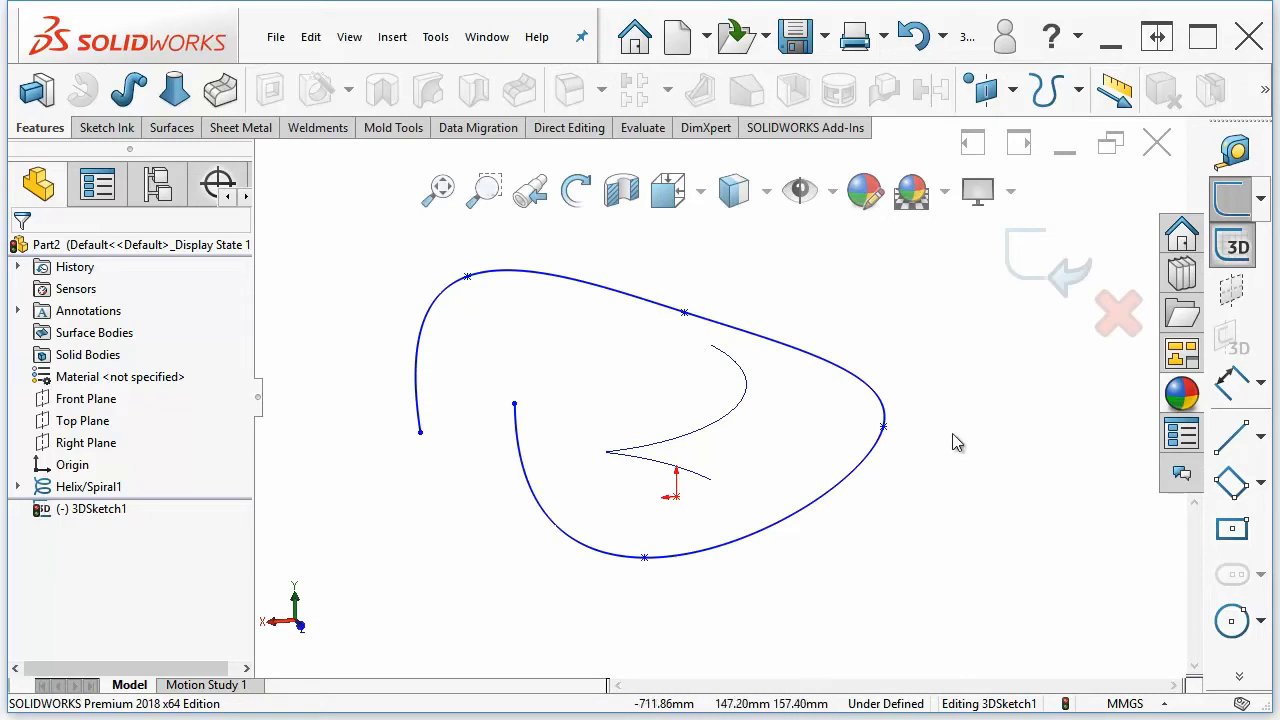
left_click(1034, 285)
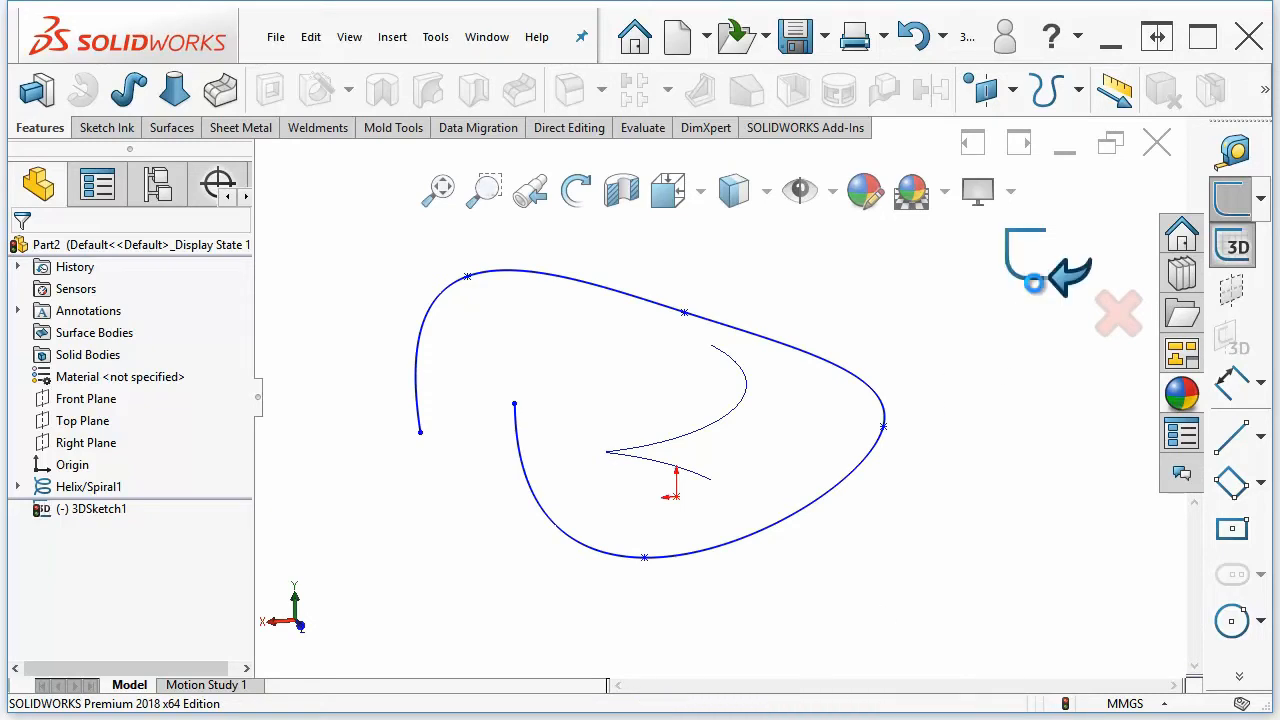
Hide the 3D sketch so only the helix is shown
mouse_move(385, 568)
middle_mouse_down()
mouse_move(442, 548)
mouse_move(431, 542)
middle_mouse_up()
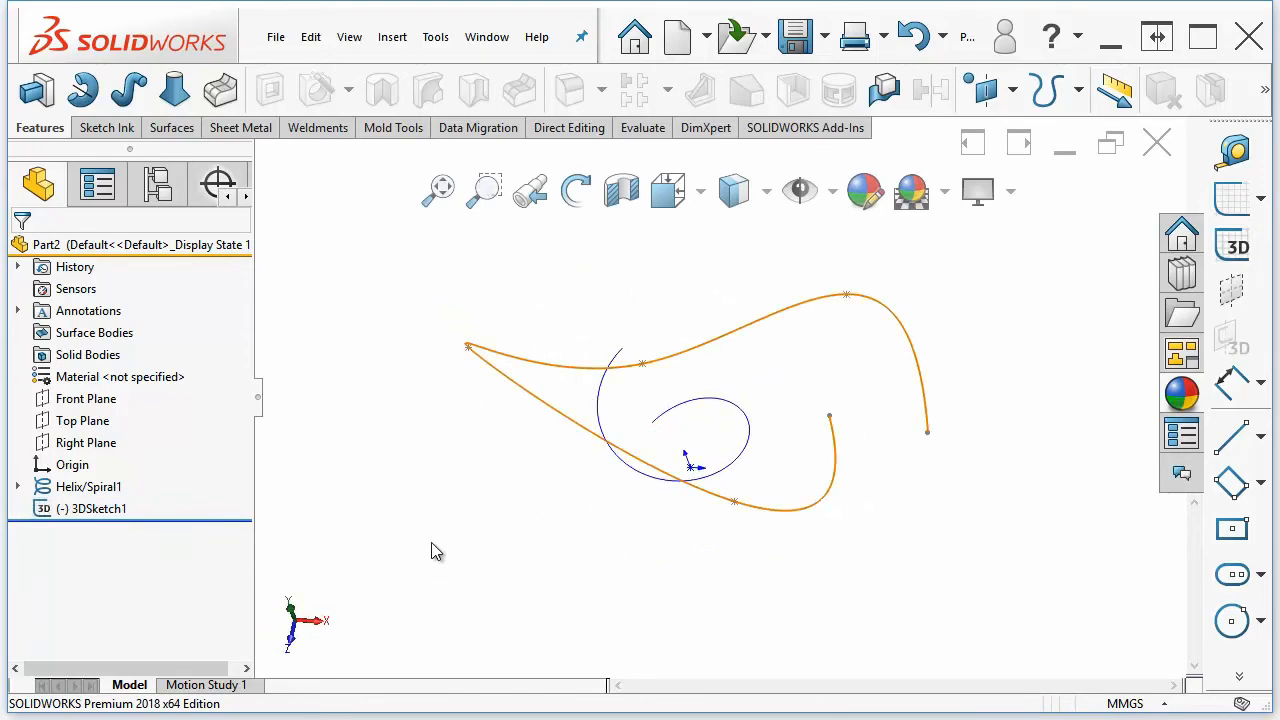
mouse_move(431, 536)
middle_mouse_down()
mouse_move(451, 544)
mouse_move(287, 556)
middle_mouse_up()
left_click(80, 515)
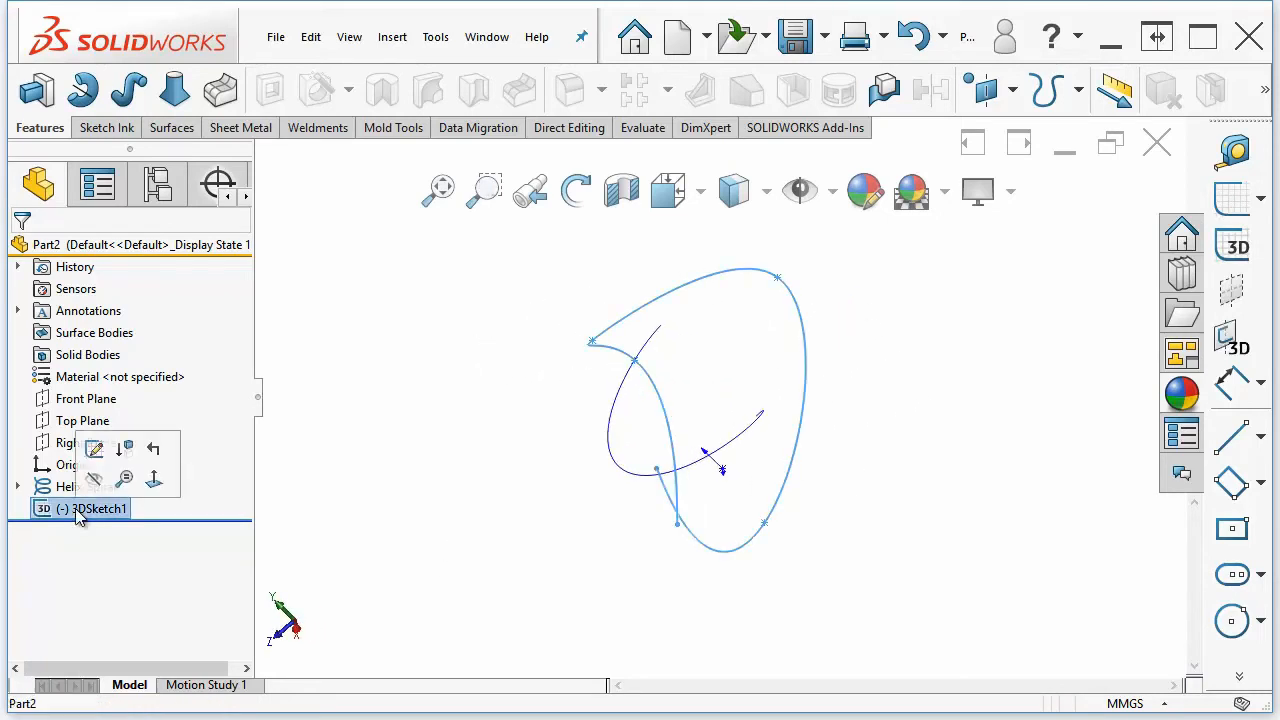
left_click(96, 484)
Open the helix feature's definition and review the Defined By type options
mouse_move(553, 571)
middle_mouse_down()
mouse_move(668, 512)
mouse_move(700, 511)
middle_mouse_up()
left_click(85, 490)
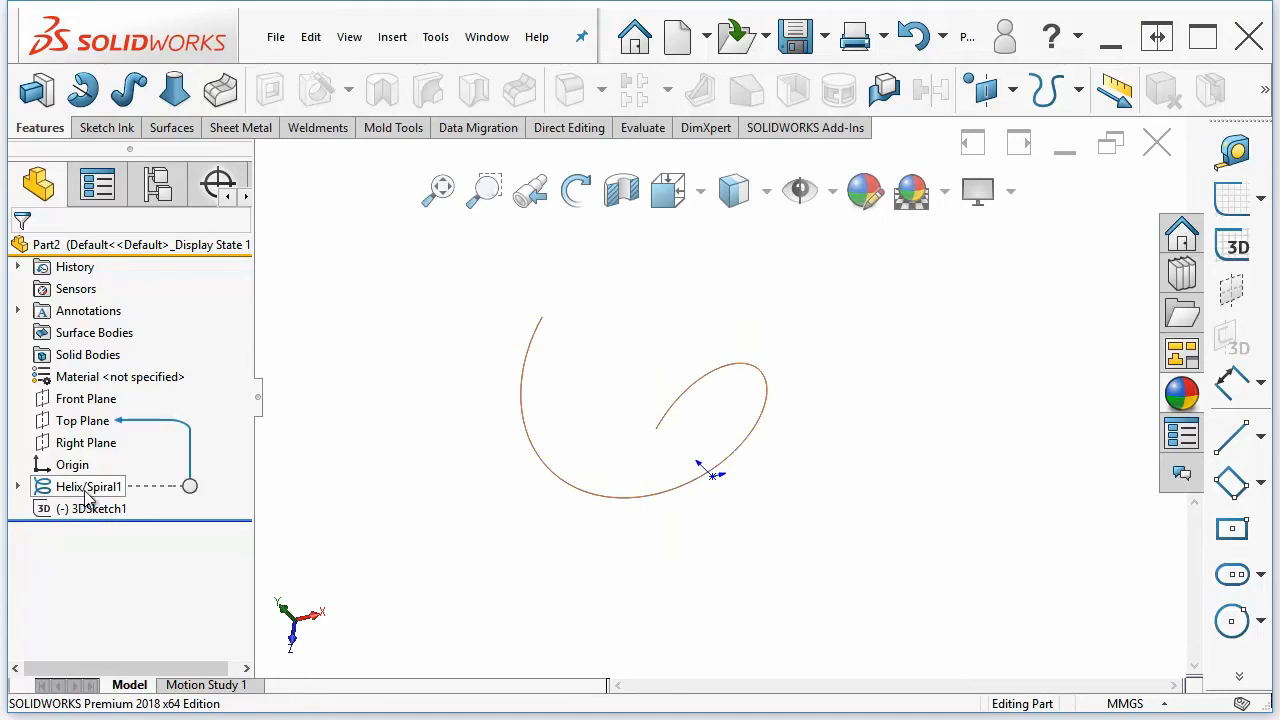
left_click(108, 434)
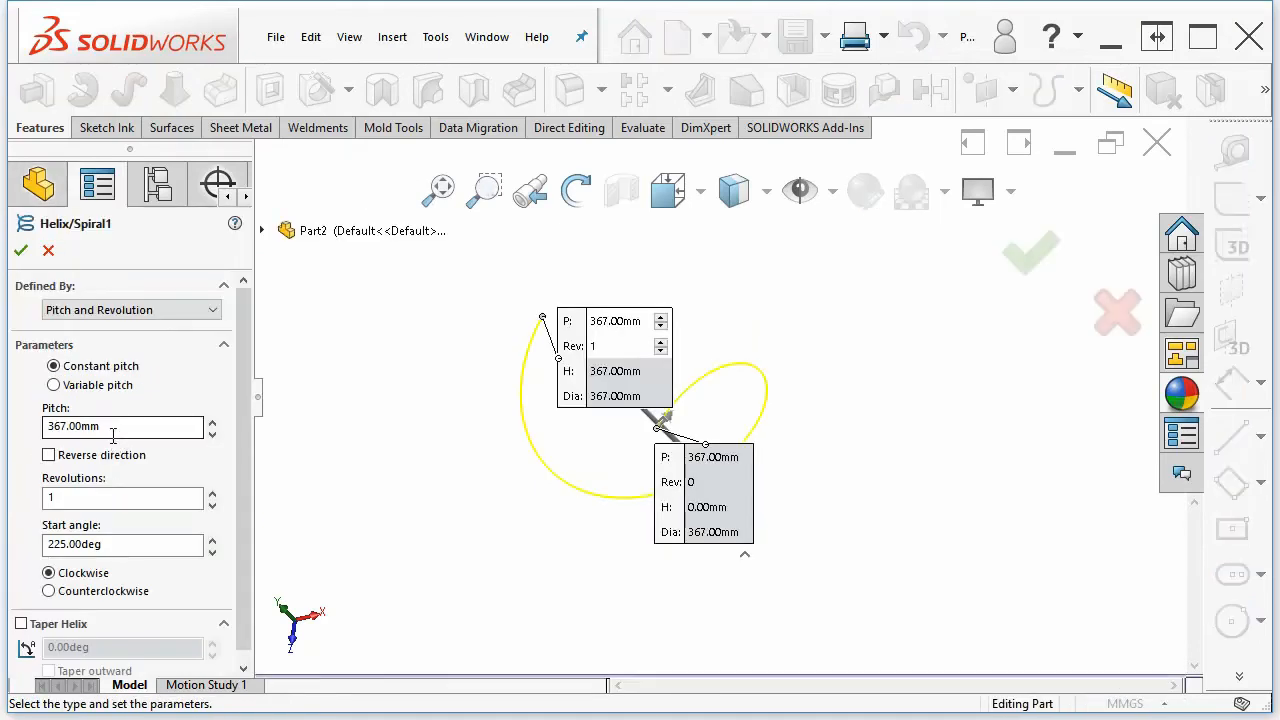
left_click(219, 320)
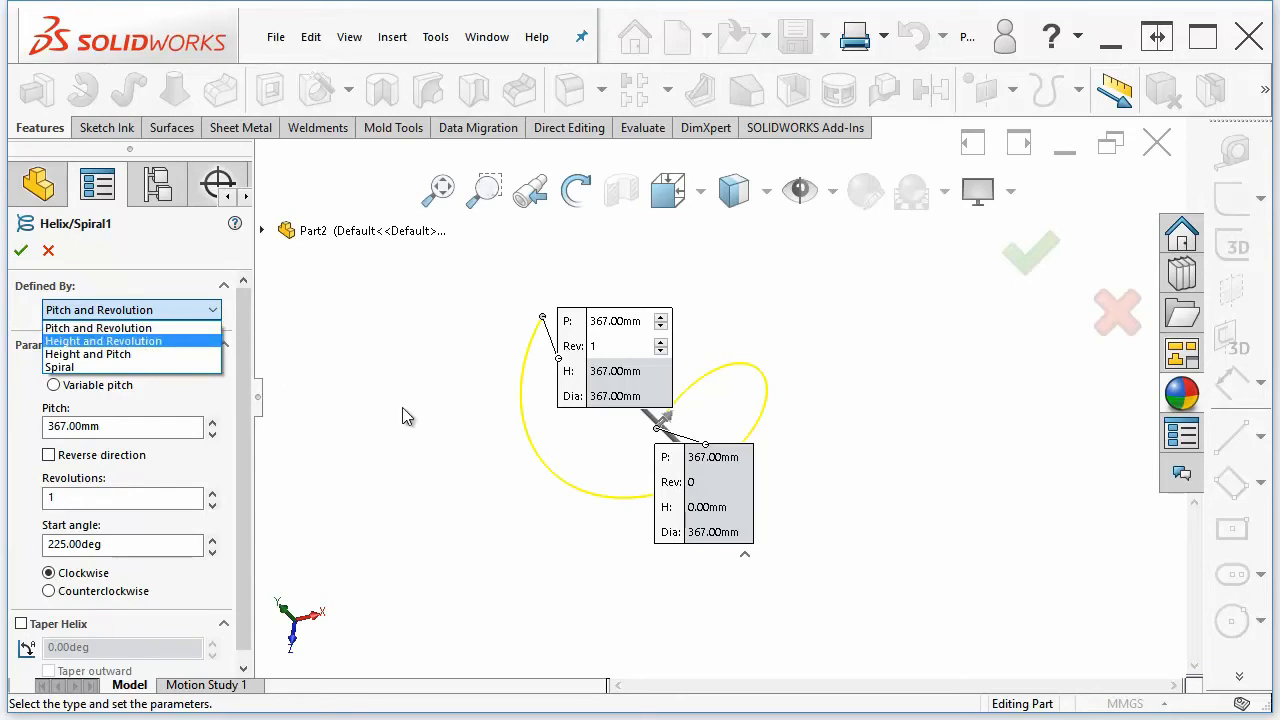
left_click(447, 416)
Set the helix pitch to 213 mm
middle_click_drag(607, 436, 640, 480)
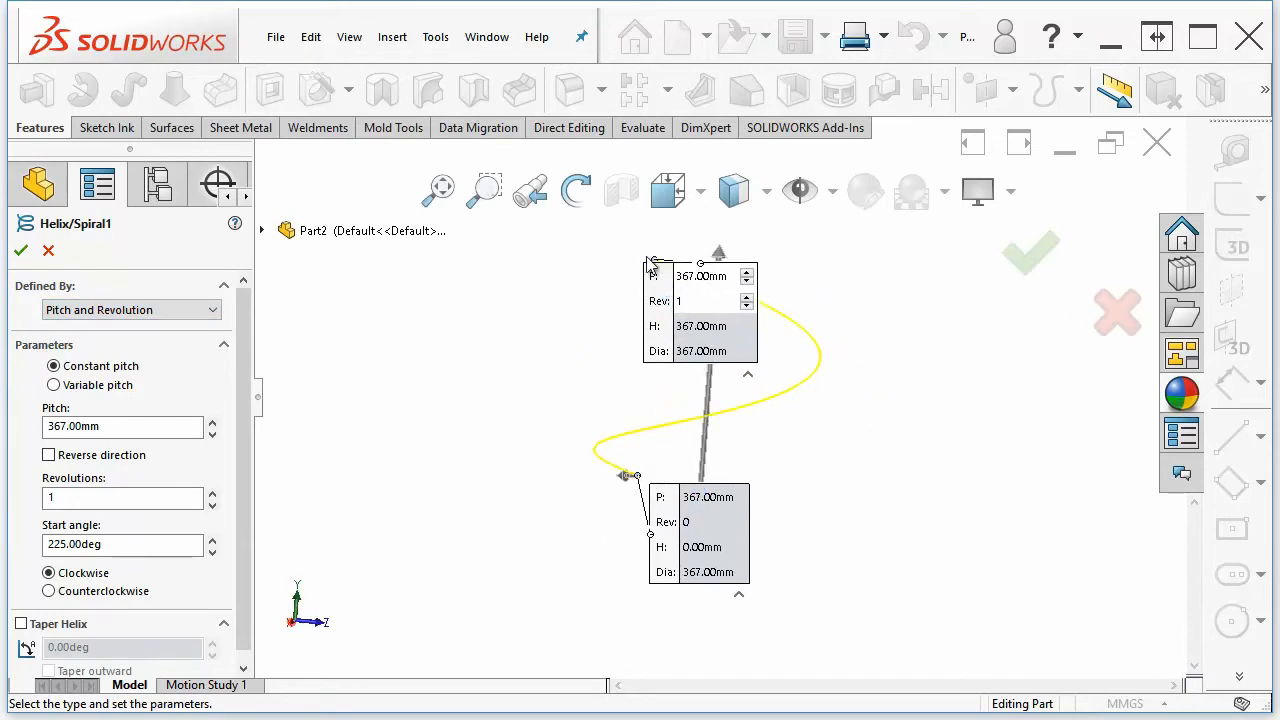
left_click_drag(668, 310, 866, 282)
middle_click_drag(866, 282, 809, 420)
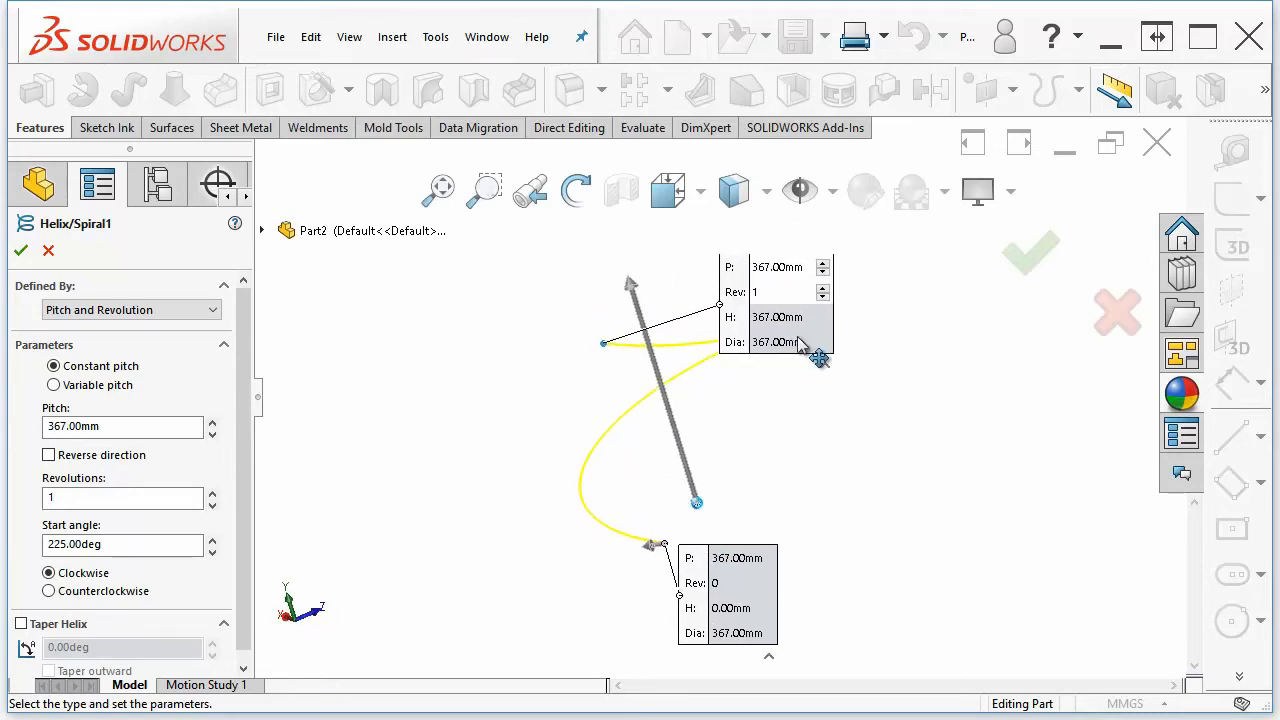
left_click(823, 272)
left_click(823, 272)
left_click(823, 272)
left_click(823, 272)
scroll(822, 275, "down", 15)
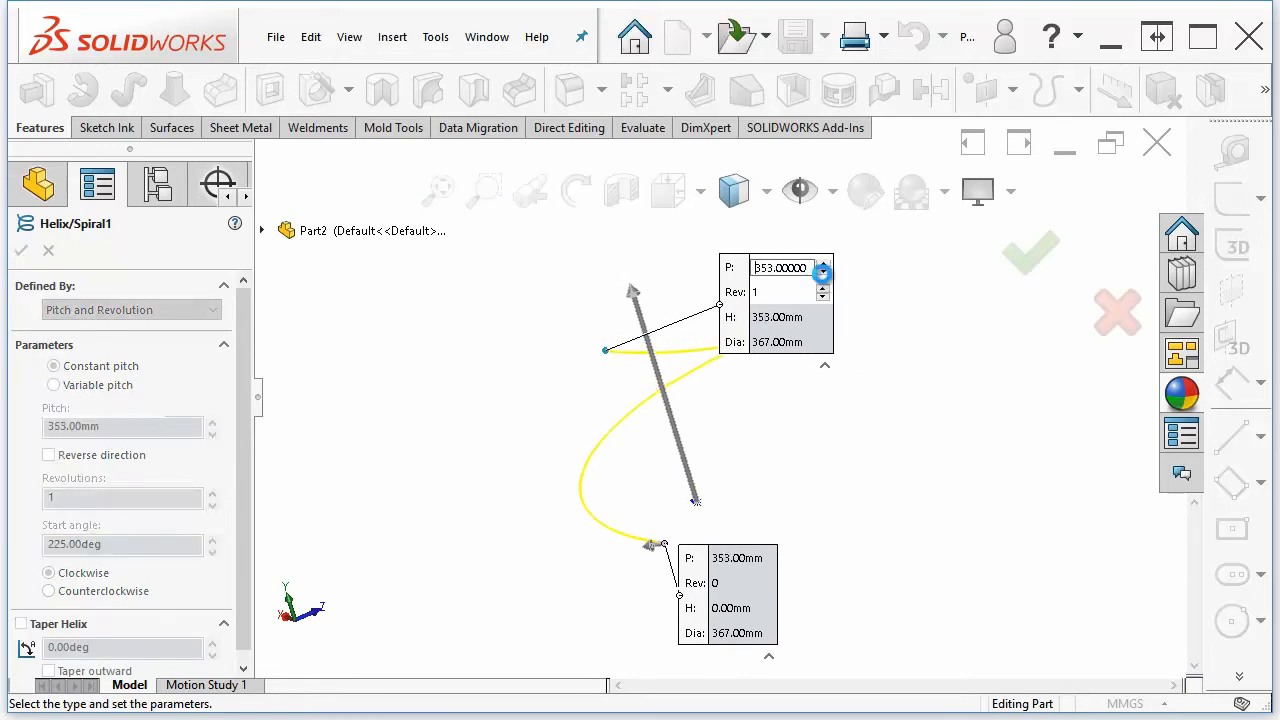
scroll(824, 280, "down", 13)
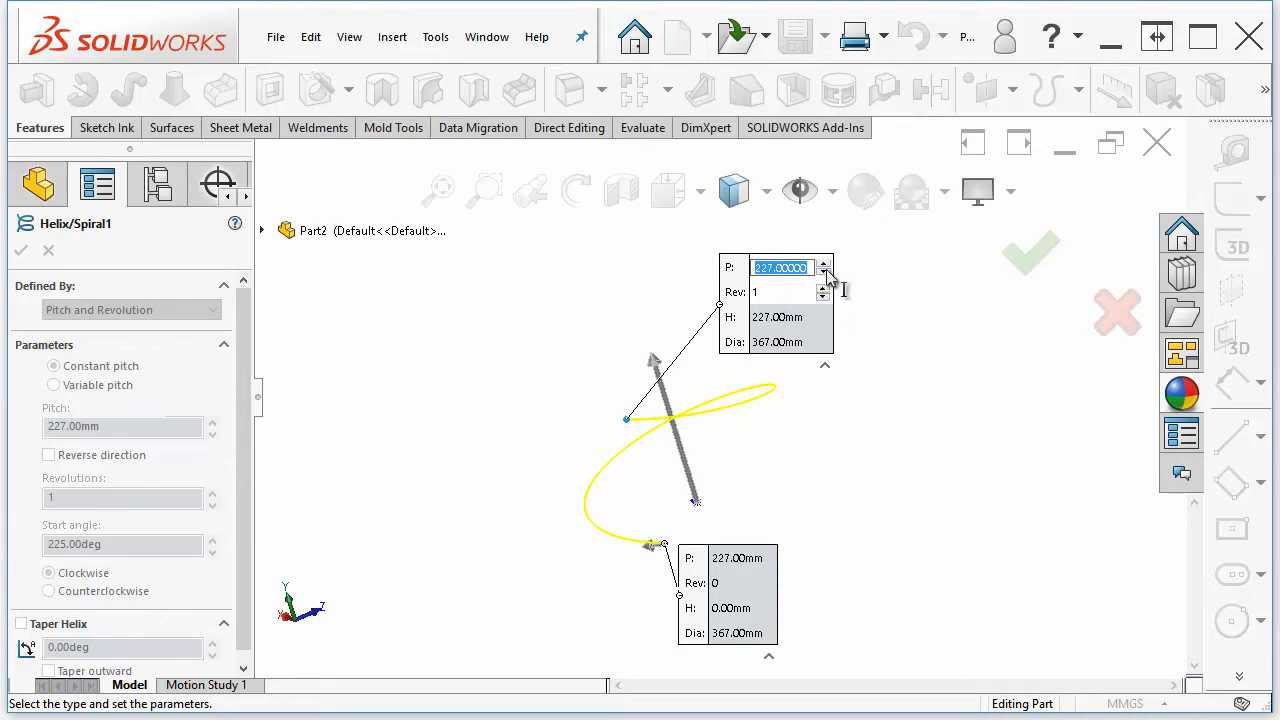
scroll(823, 277, "down", 5)
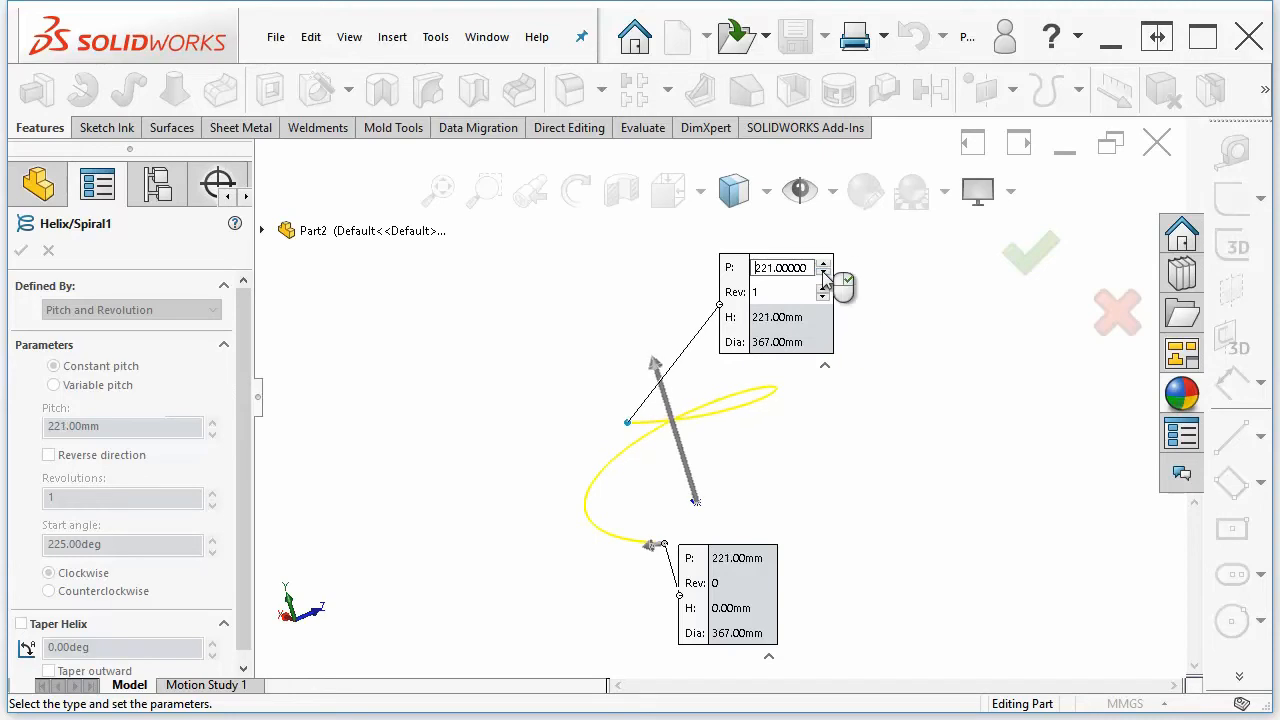
left_click(931, 412)
mouse_move(818, 305)
middle_mouse_down()
mouse_move(866, 296)
mouse_move(815, 296)
middle_mouse_up()
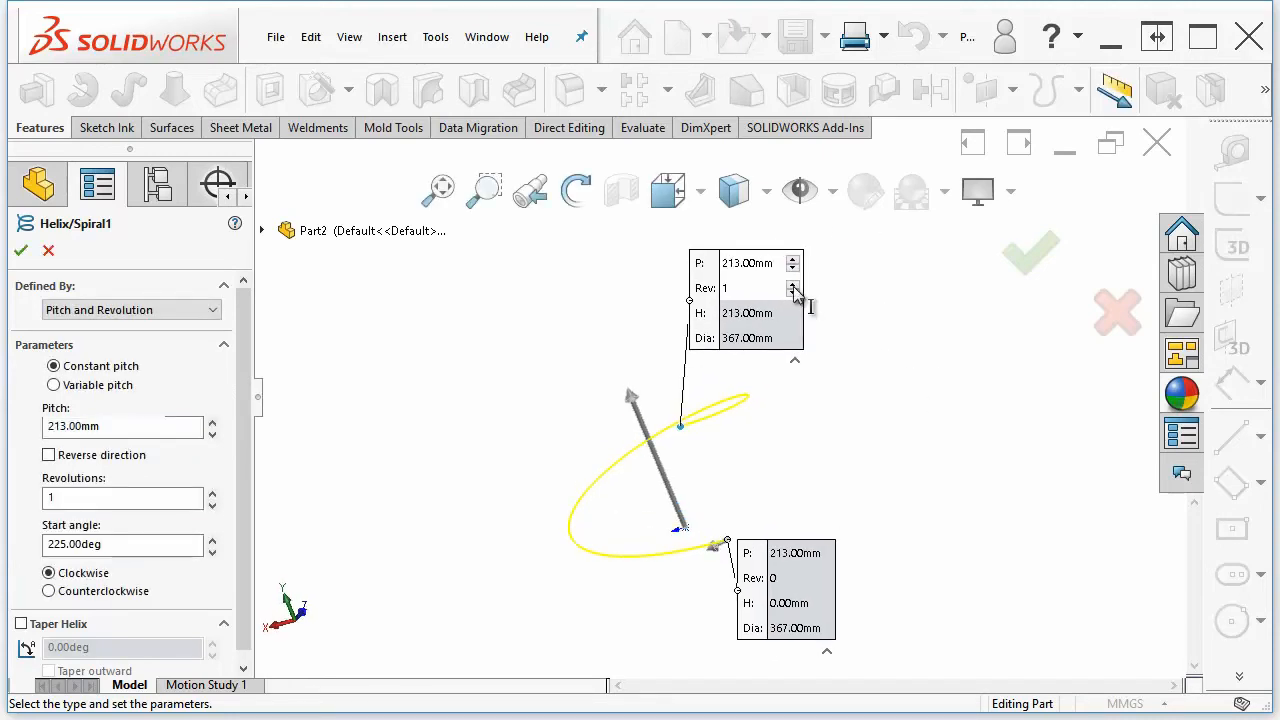
Increase the helix revolutions to 2.75
left_click(793, 285)
left_click(793, 285)
left_click(793, 285)
left_click(793, 285)
left_click(793, 285)
left_click(793, 285)
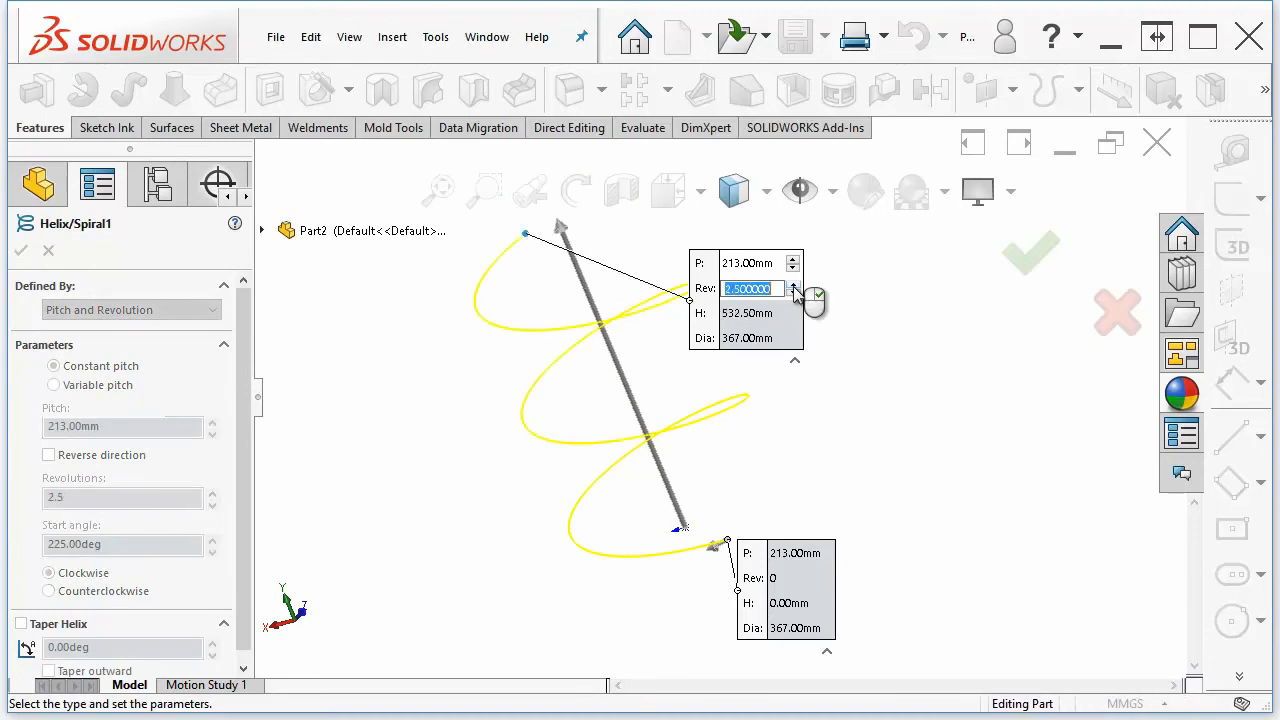
left_click(793, 285)
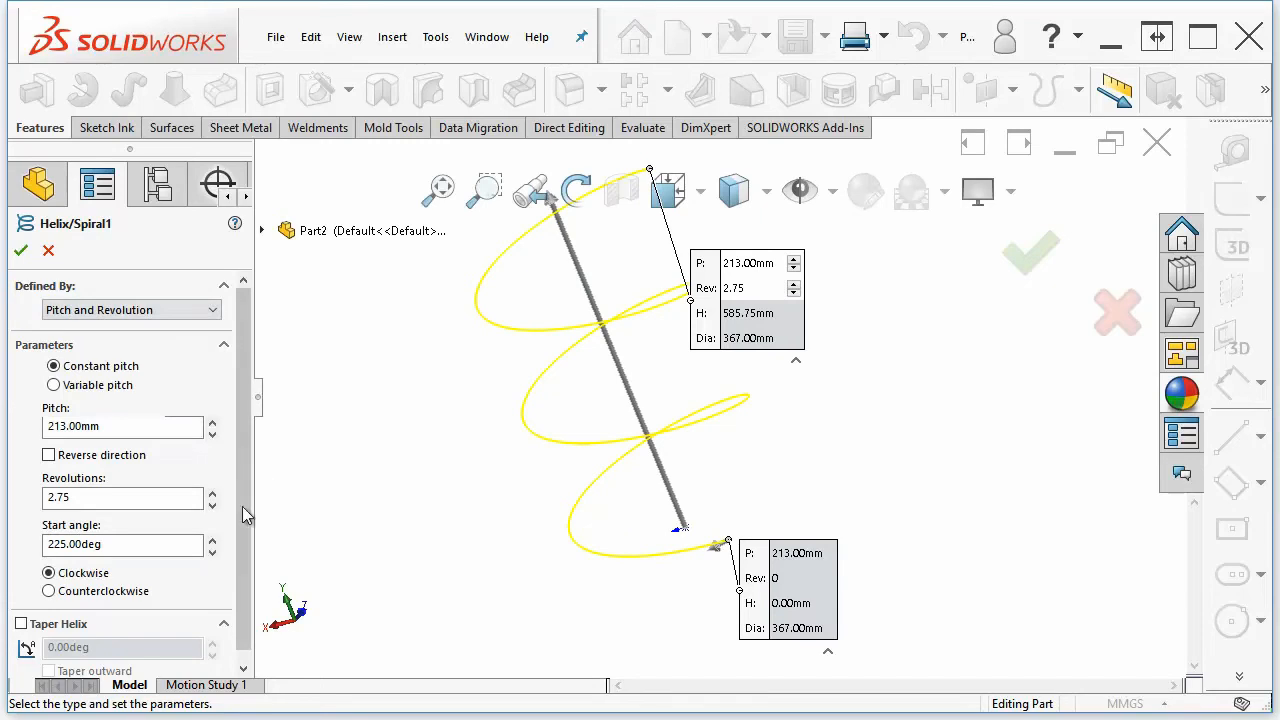
Set the helix start angle to 0 deg
left_click(100, 544)
double_click(100, 544)
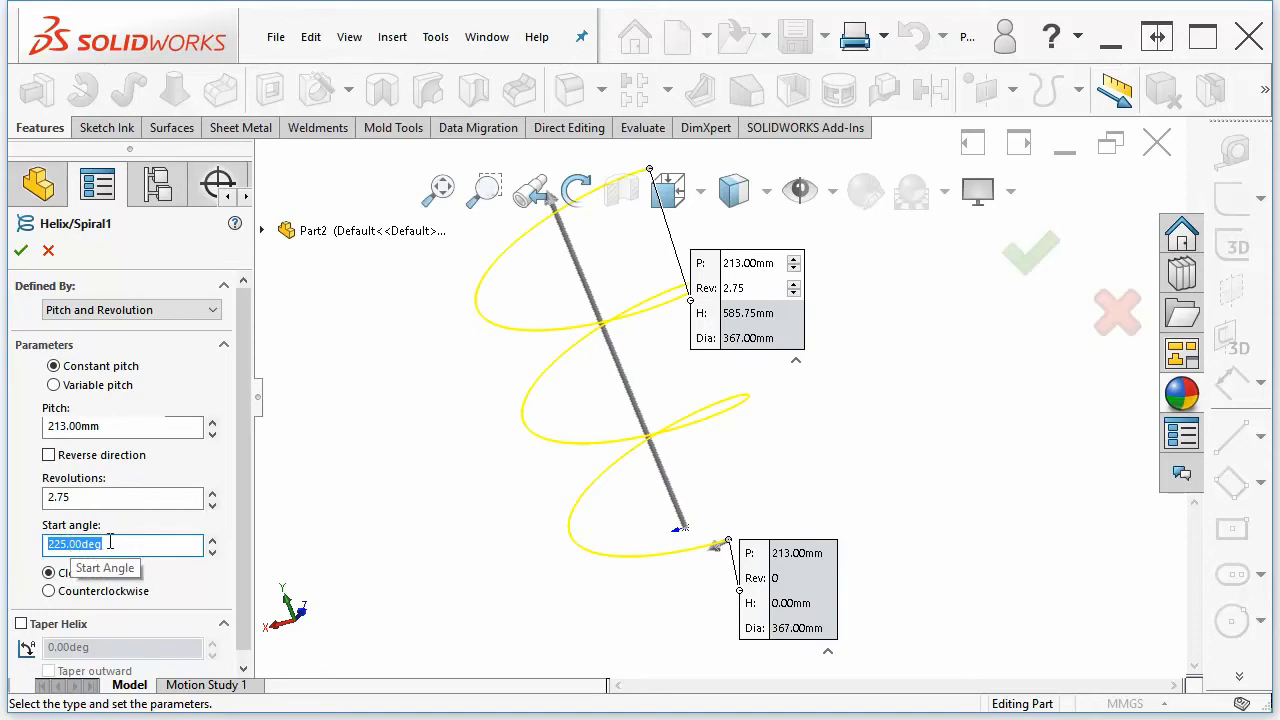
type("0")
key("Return")
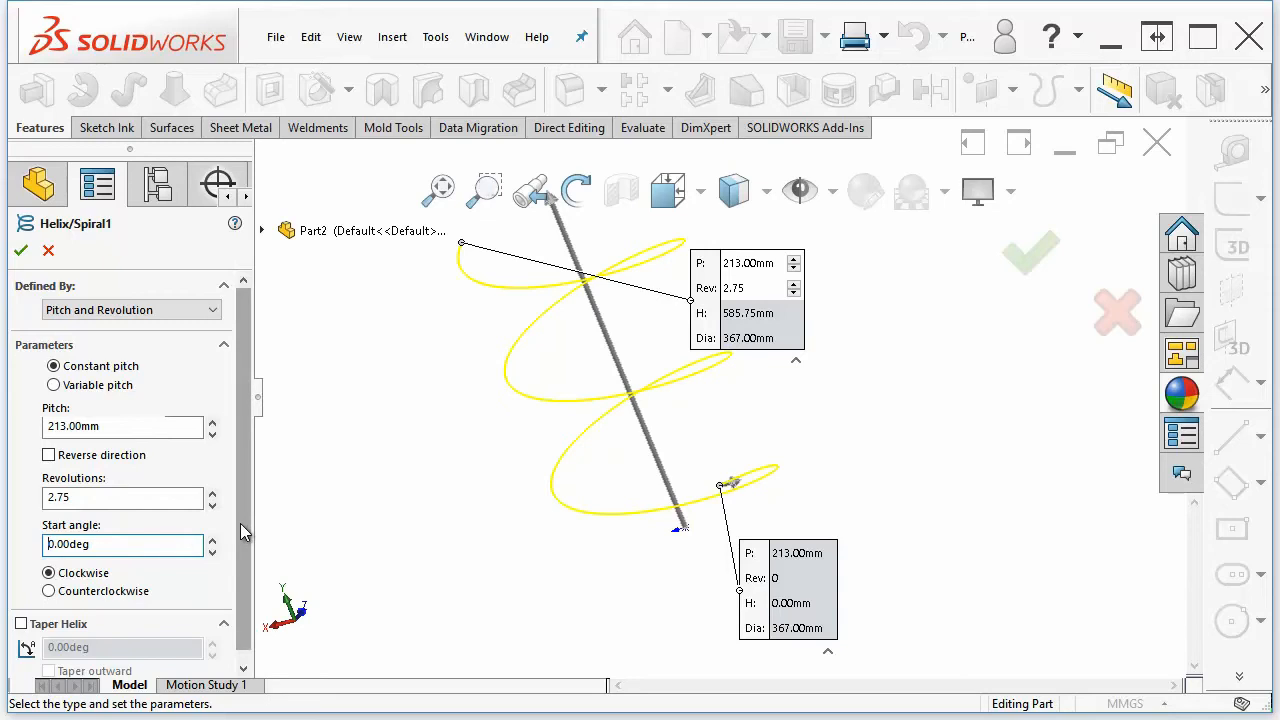
Switch to variable pitch and add a third region with 100 mm pitch, 5 revolutions and 400 mm diameter
scroll(383, 568, "up", 1)
left_click_drag(248, 600, 251, 613)
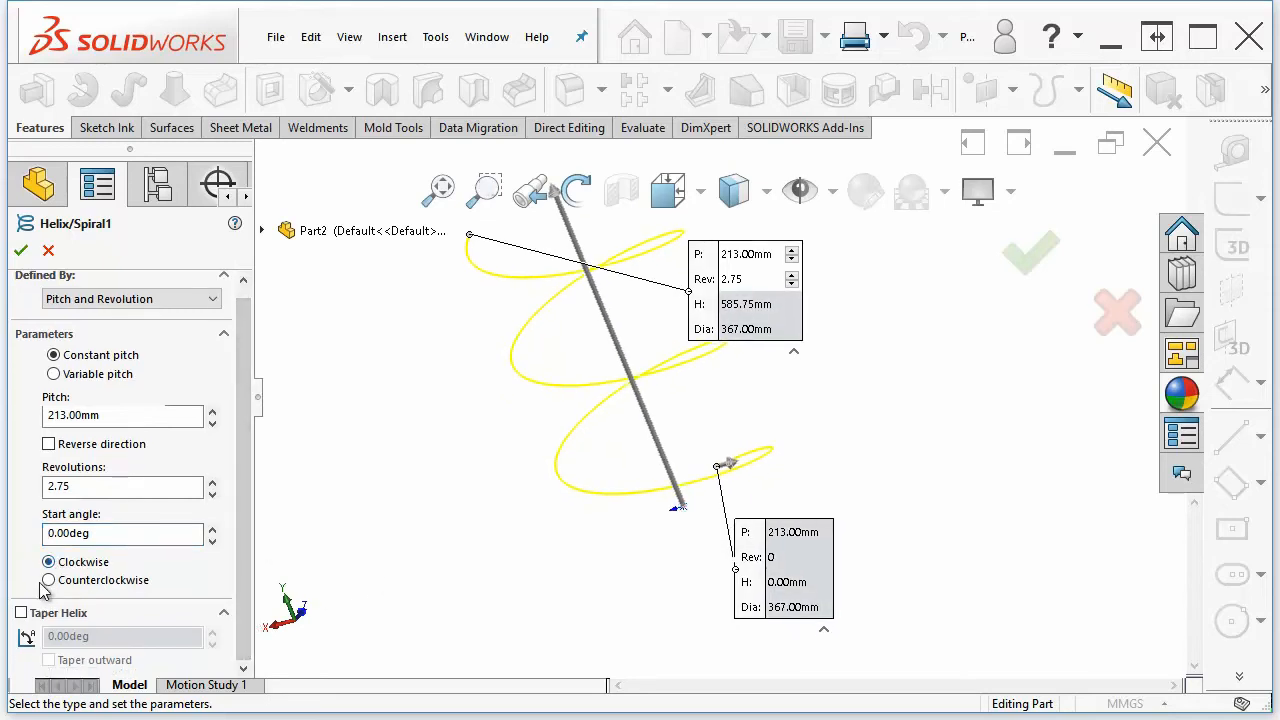
left_click(54, 375)
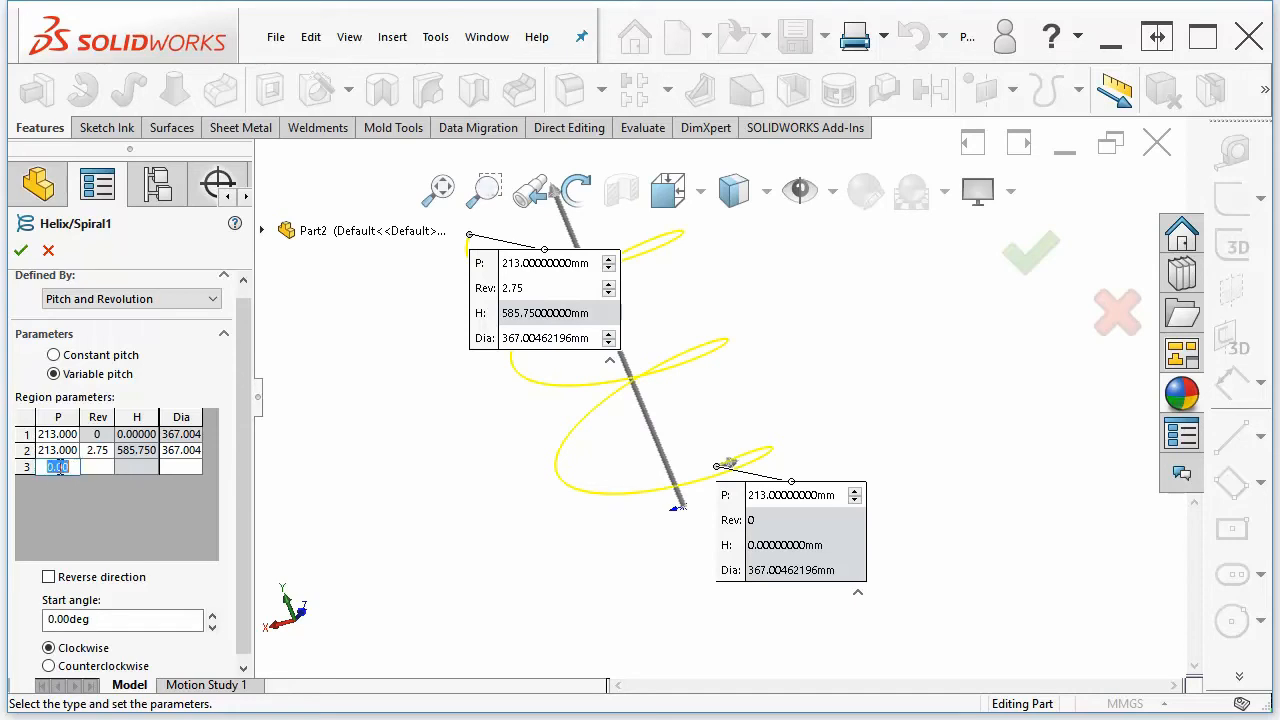
type("100")
left_click(102, 466)
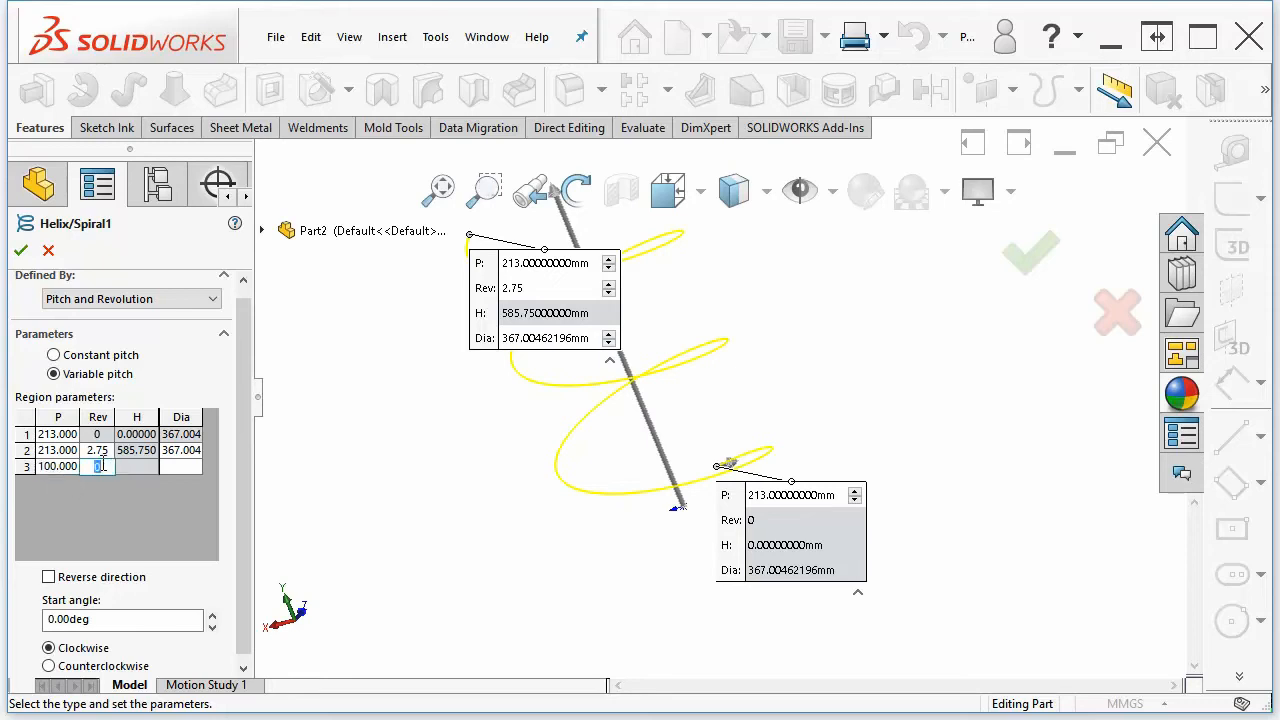
type("5")
left_click(185, 466)
type("400")
key("Return")
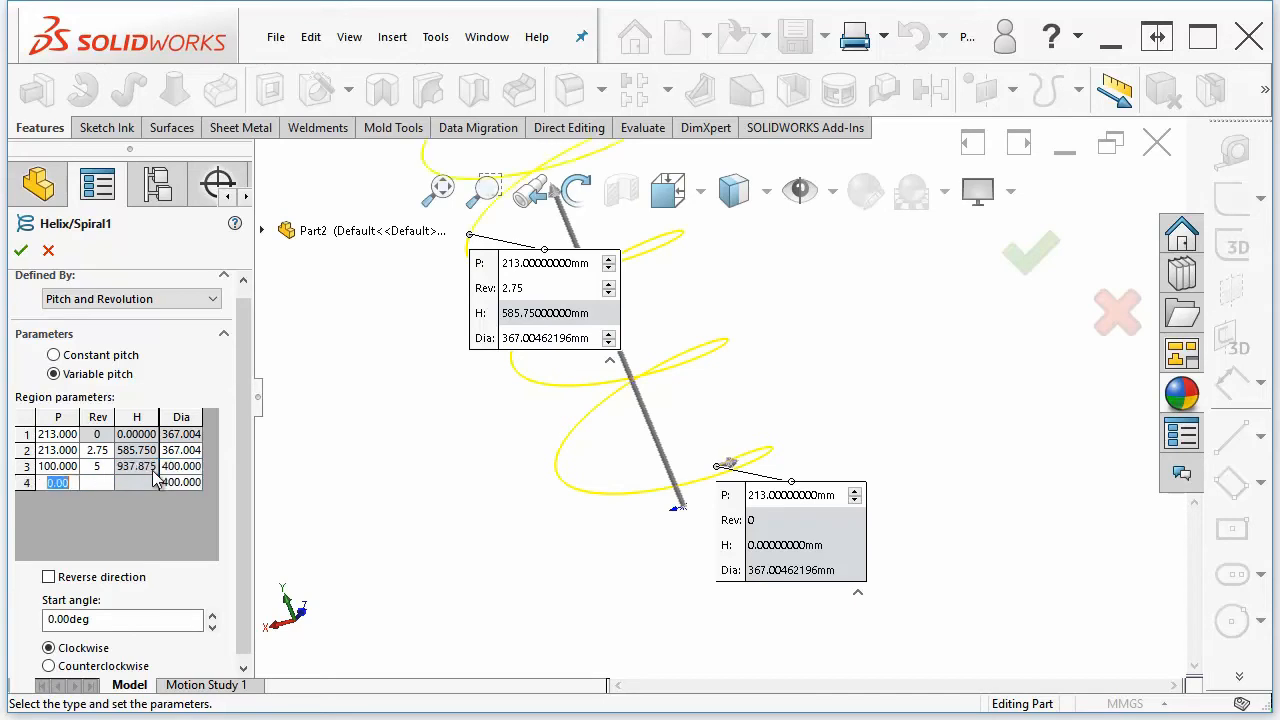
Change the third pitch region to 10 revolutions and a 50 mm pitch
scroll(492, 512, "up", 8)
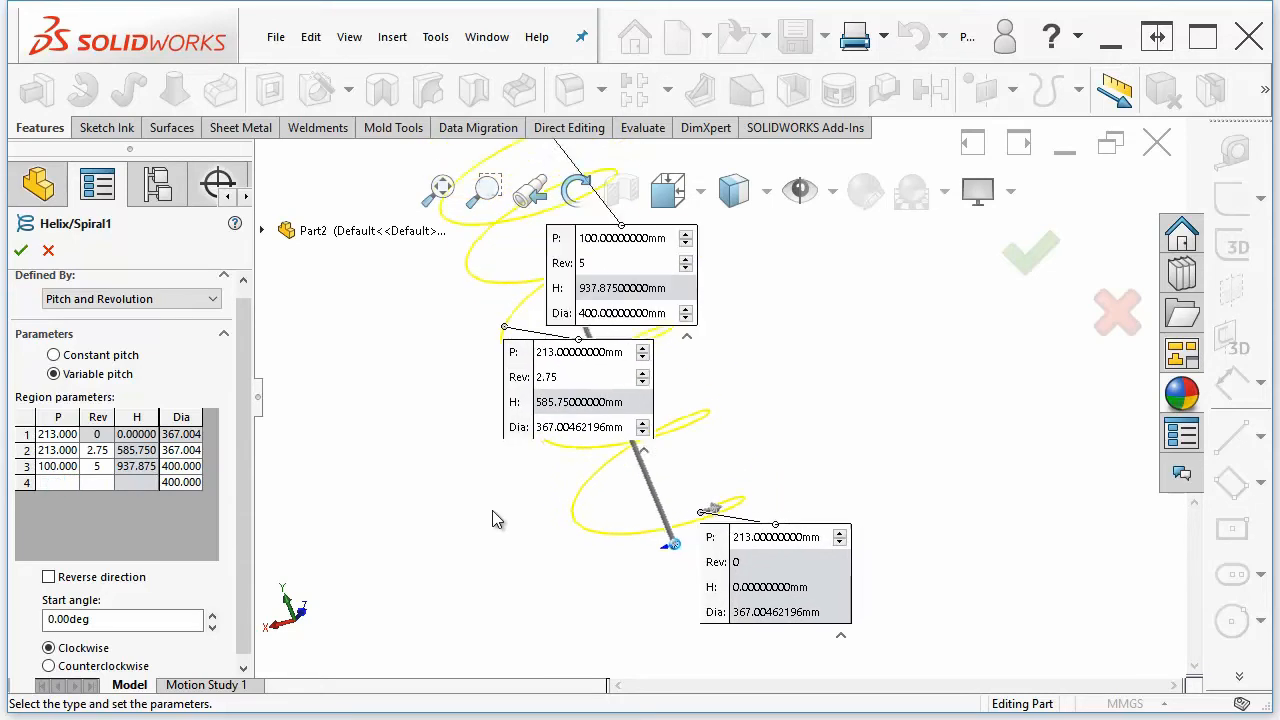
scroll(673, 483, "down", 2)
middle_click_drag(673, 481, 799, 509)
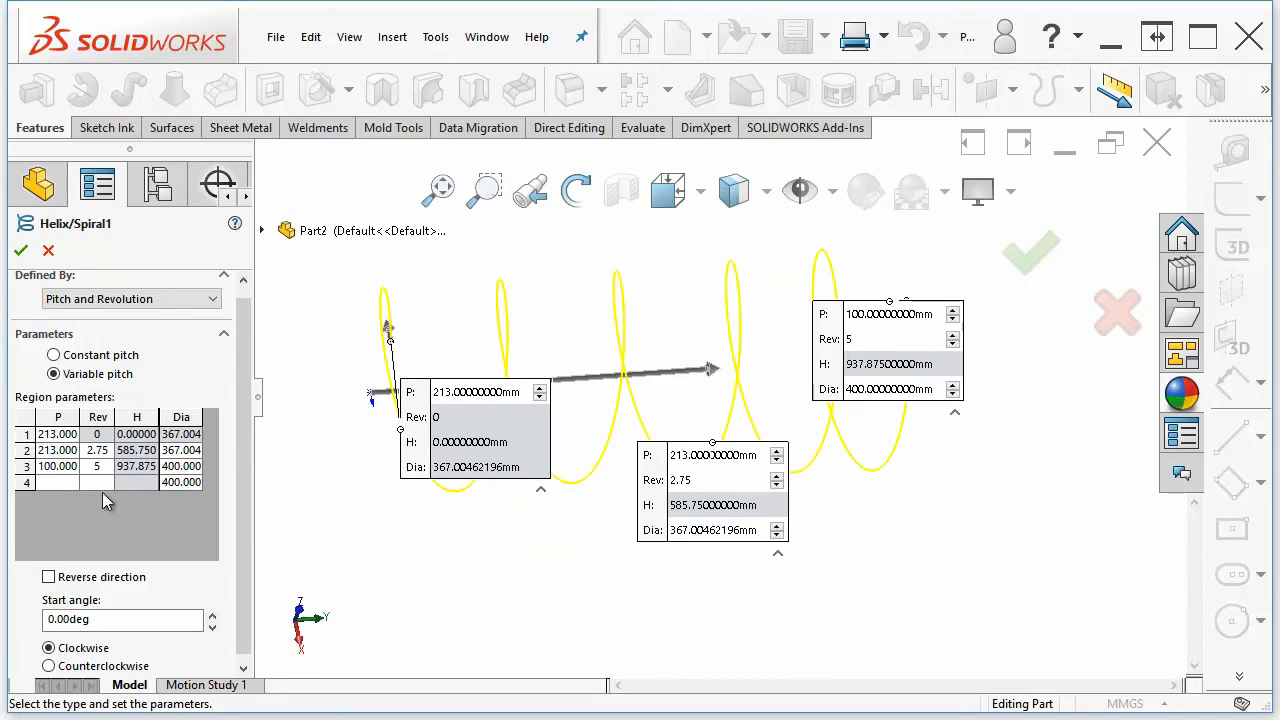
left_click(106, 465)
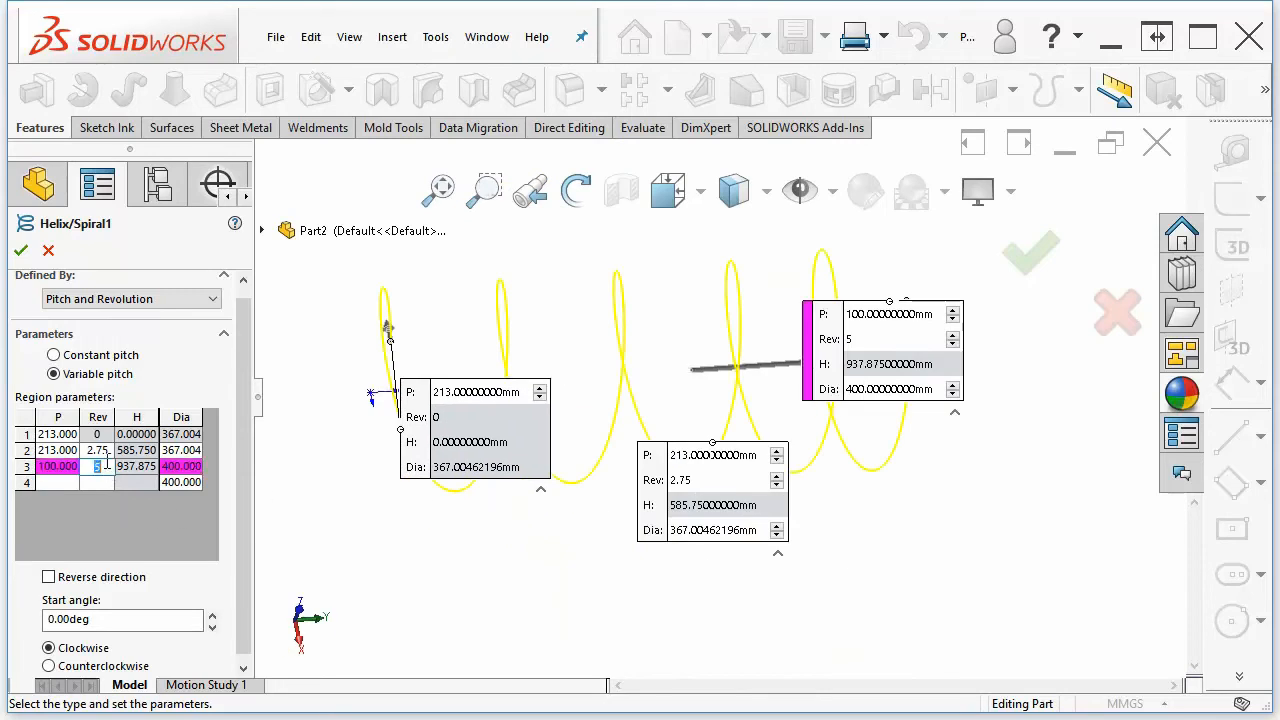
left_click_drag(106, 465, 95, 464)
type("10")
key("Tab")
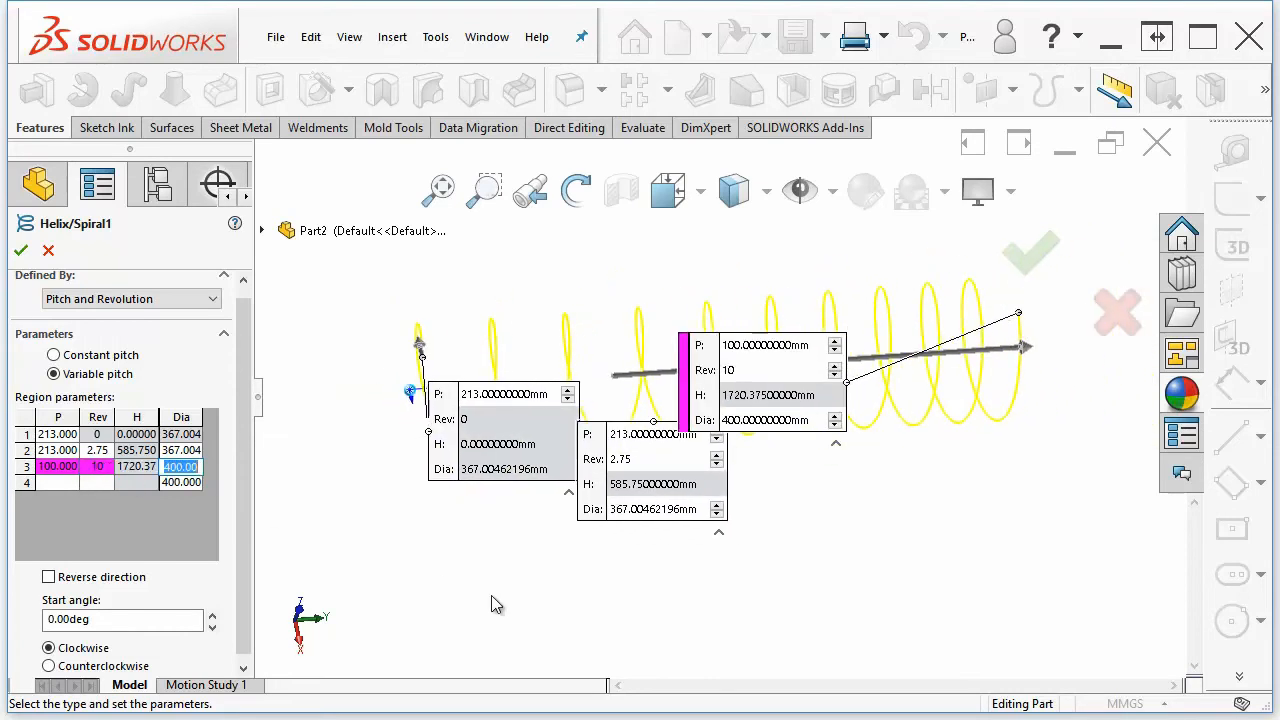
left_click(57, 466)
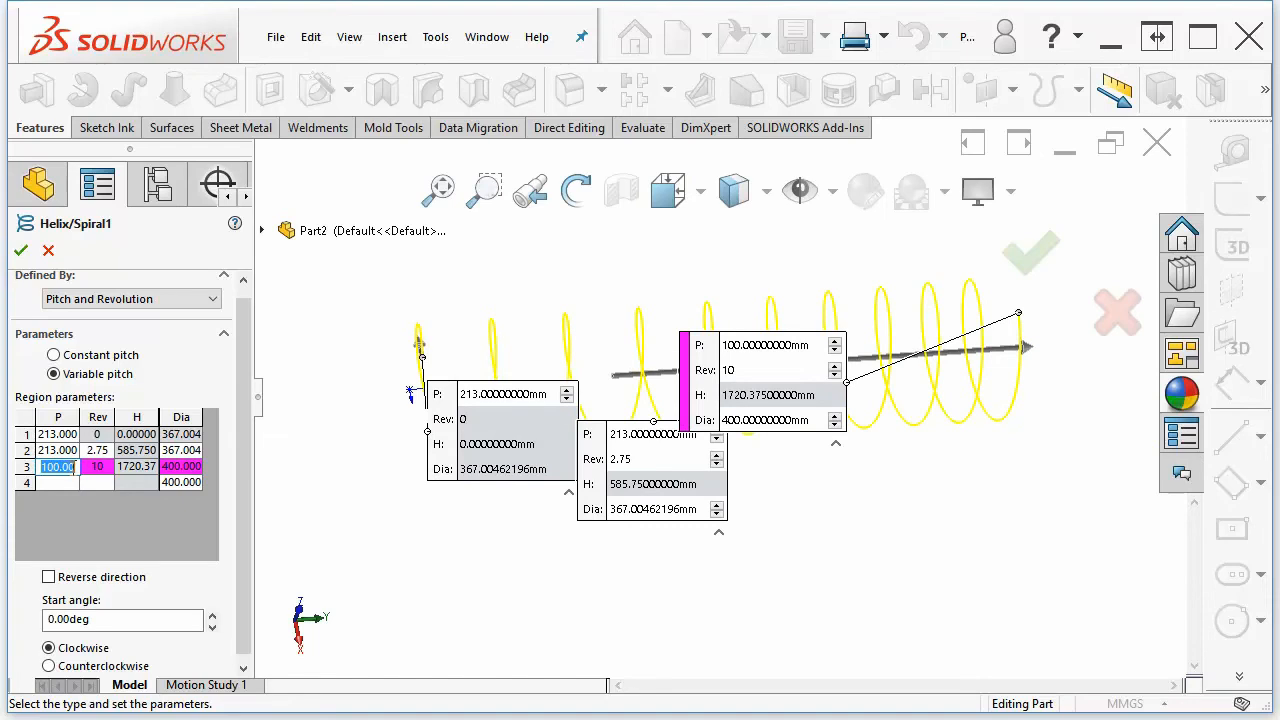
type("50")
key("Tab")
Set the third pitch region's diameter to 600 mm
middle_click_drag(765, 497, 922, 259)
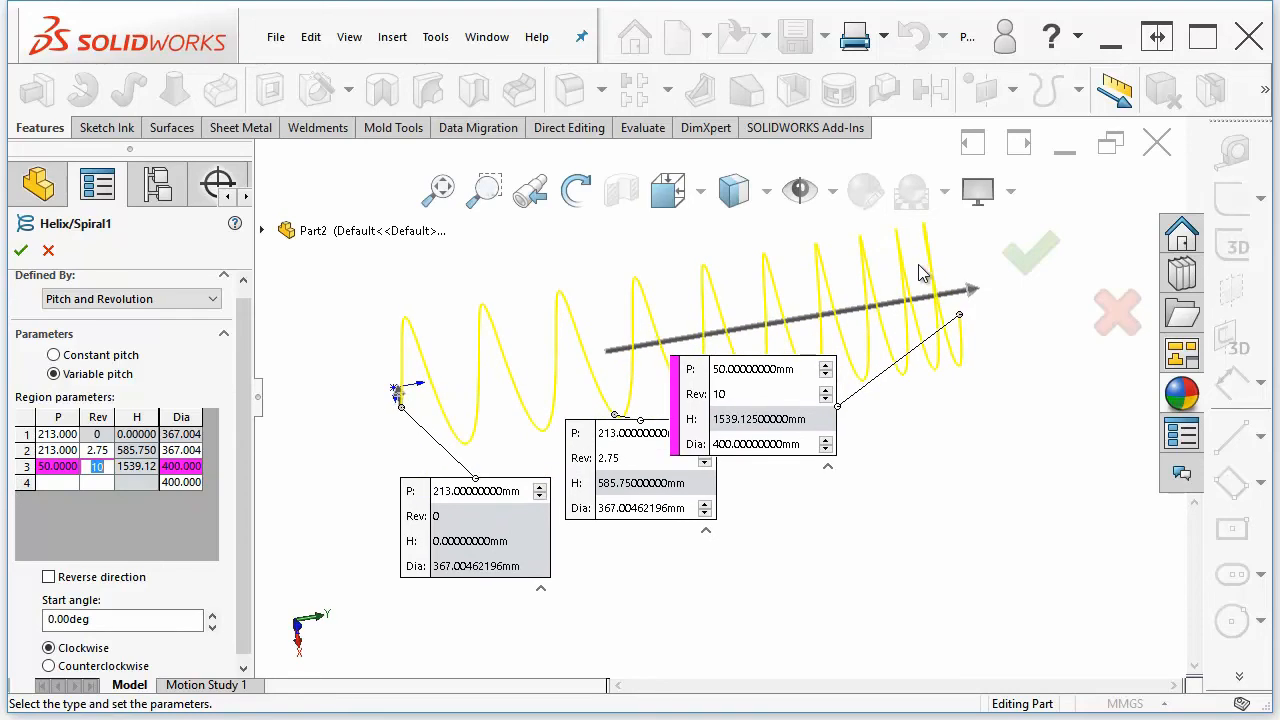
middle_click_drag(830, 306, 775, 312)
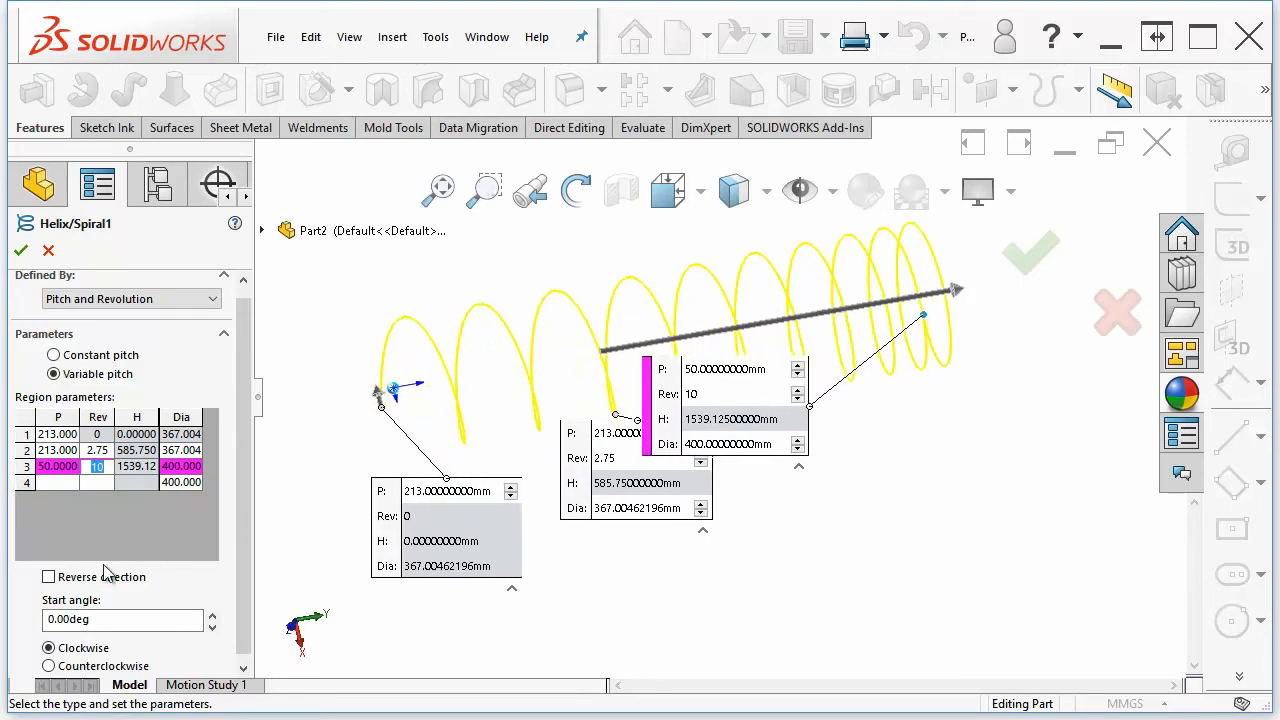
left_click(184, 467)
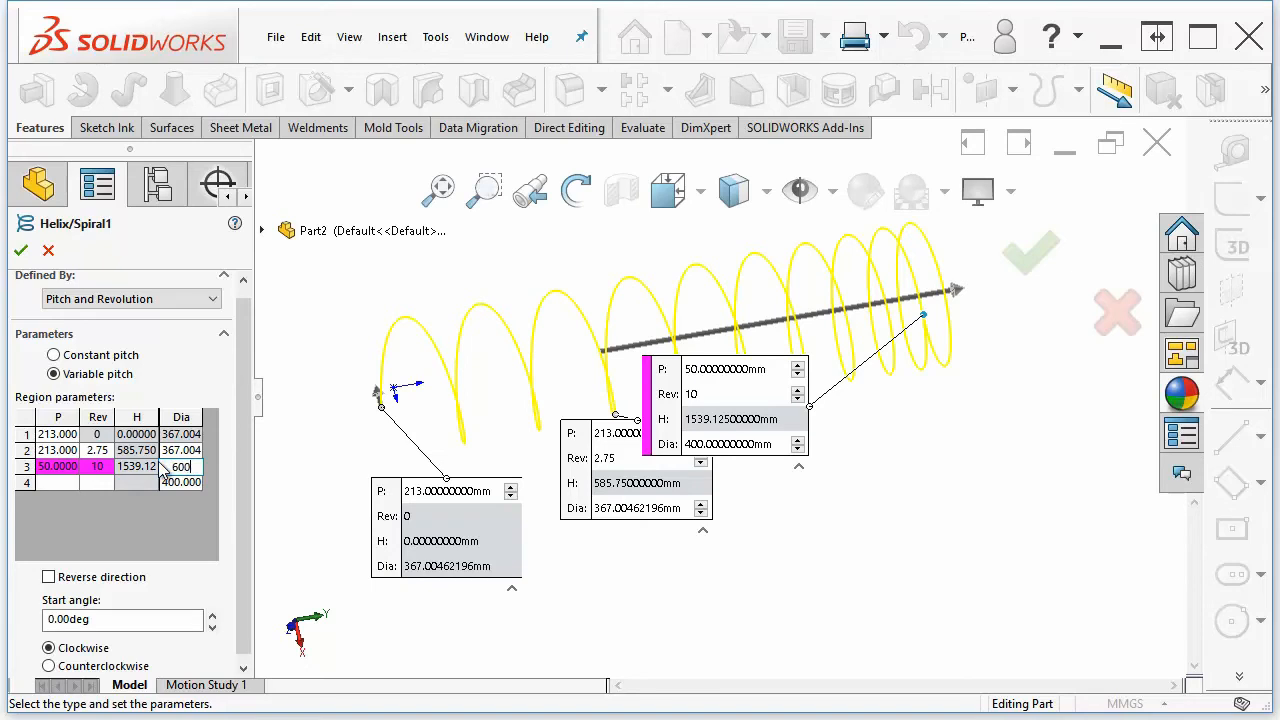
key("Return")
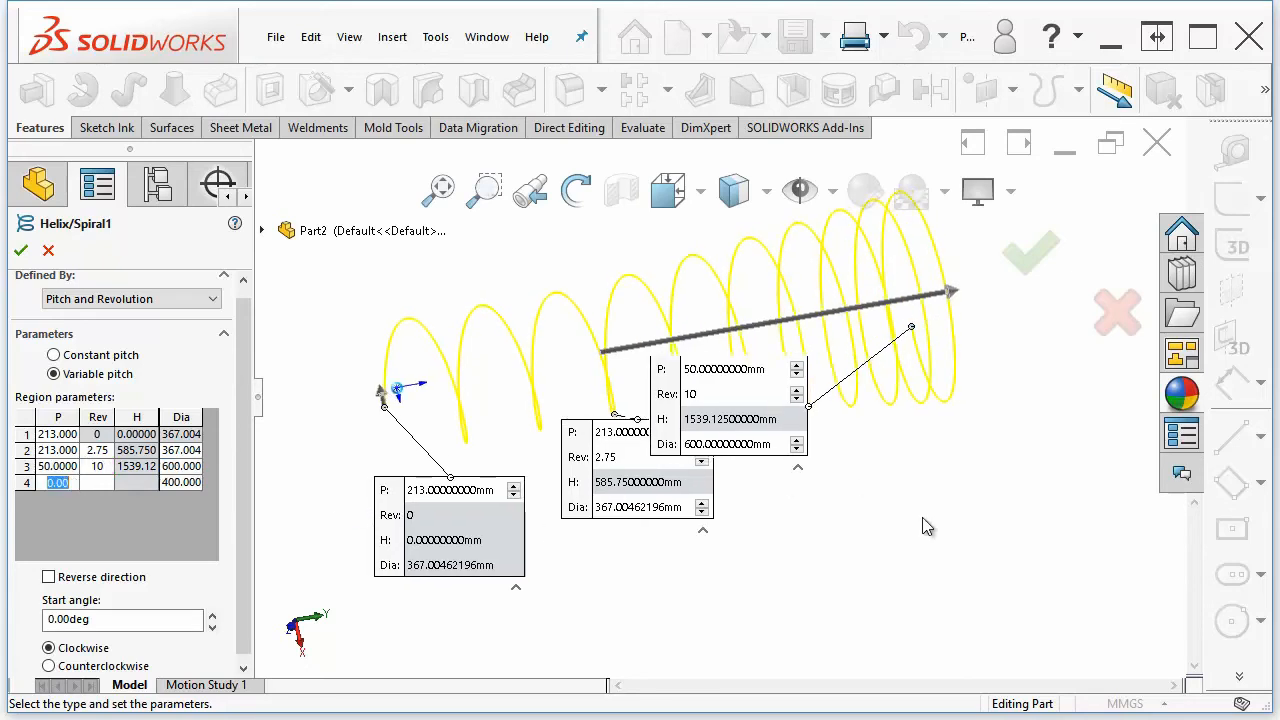
Rotate the view to examine the variable-pitch helix from several directions
key("Right")
key("Right")
key("Right")
key("Right")
key("Right")
key("Right")
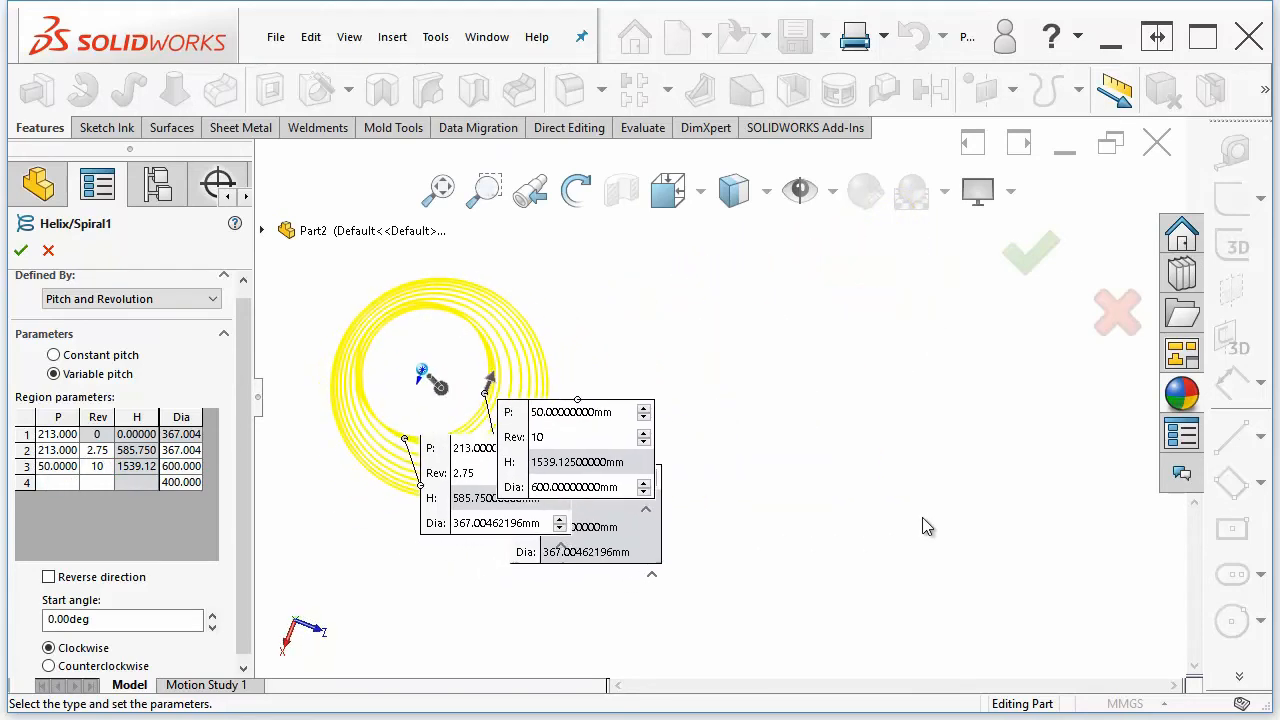
key("Right")
key("Right")
key("Right")
key("Right")
key("Right")
key("Right")
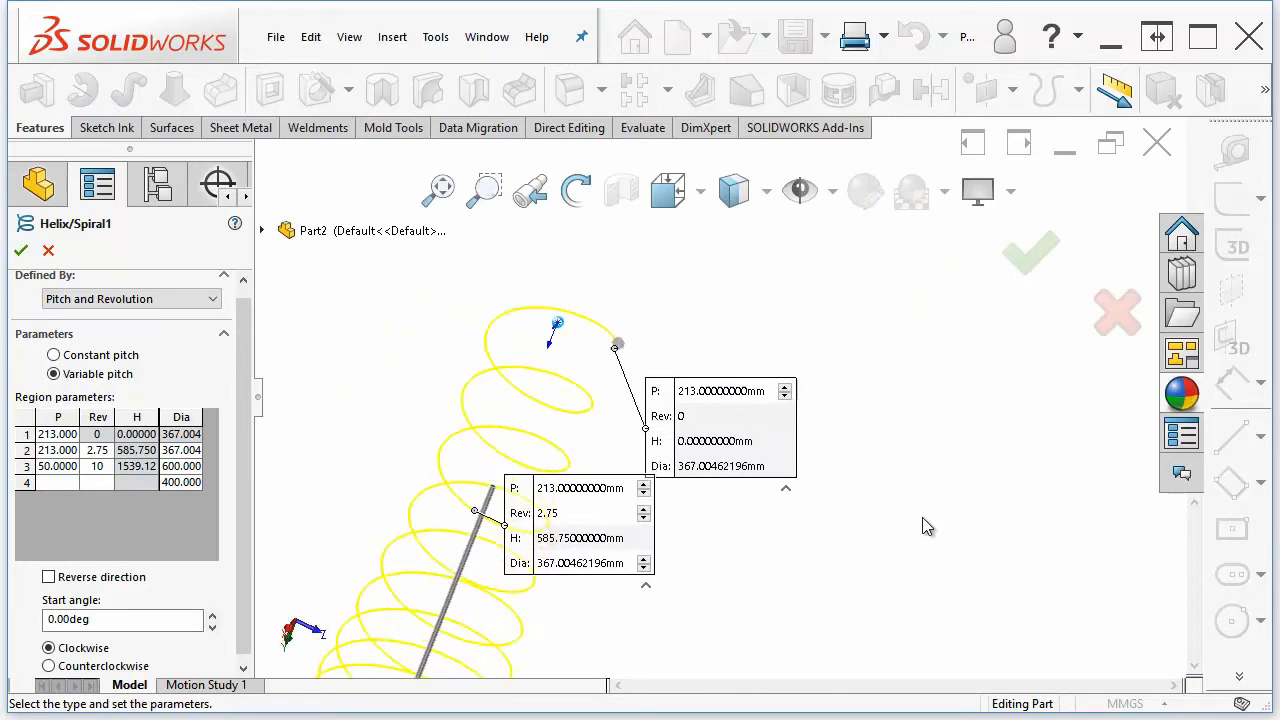
key("Right")
key("Right")
key("Right")
Return to constant pitch and enable a 15 deg outward taper on the helix
left_click(54, 354)
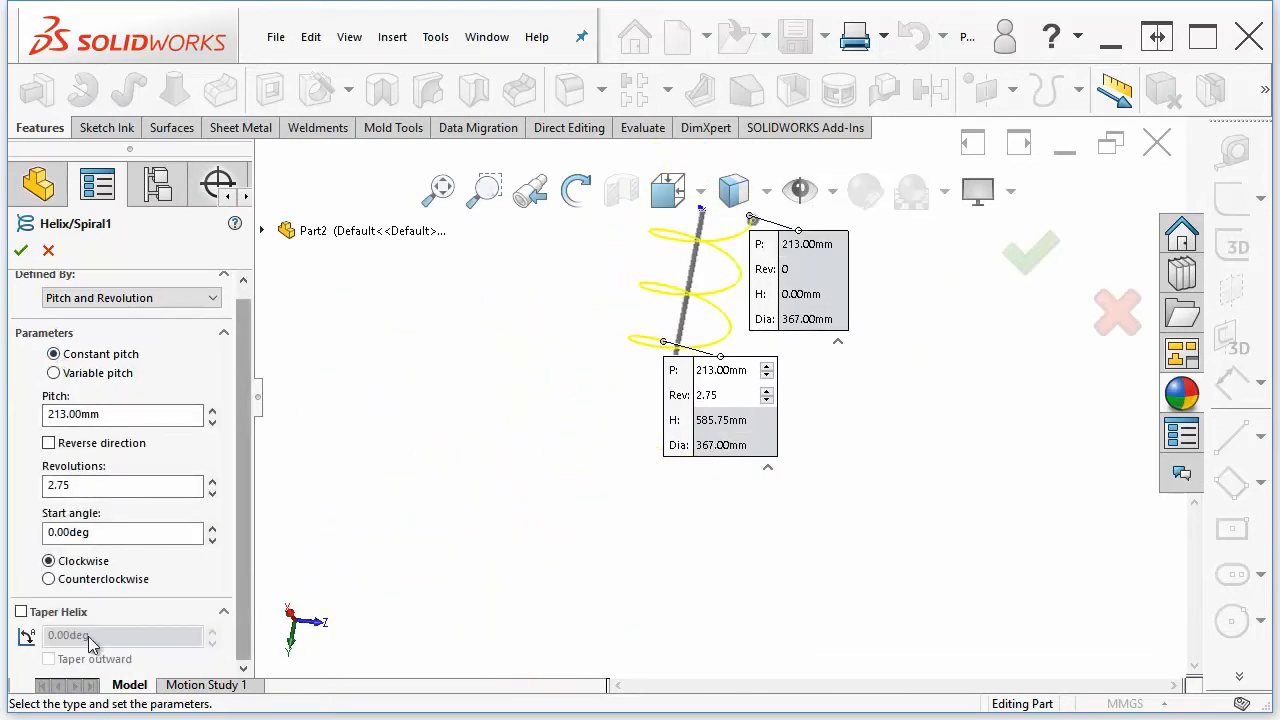
left_click(21, 612)
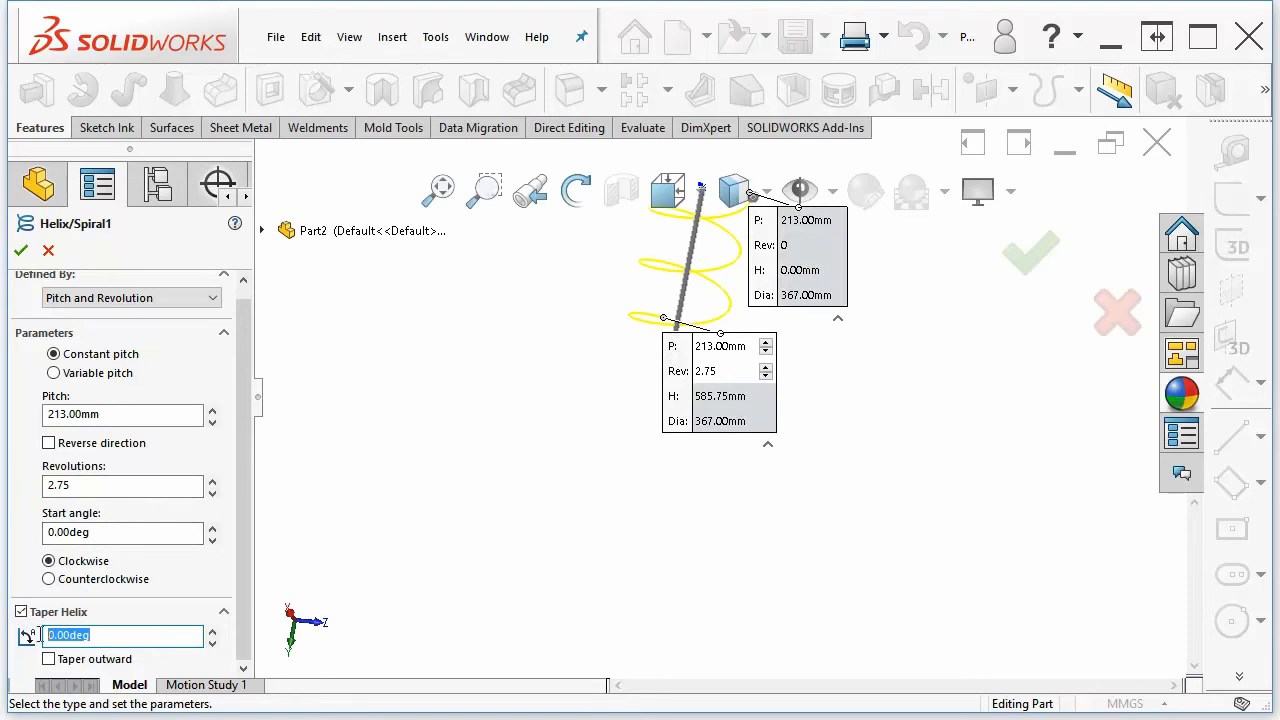
type("15")
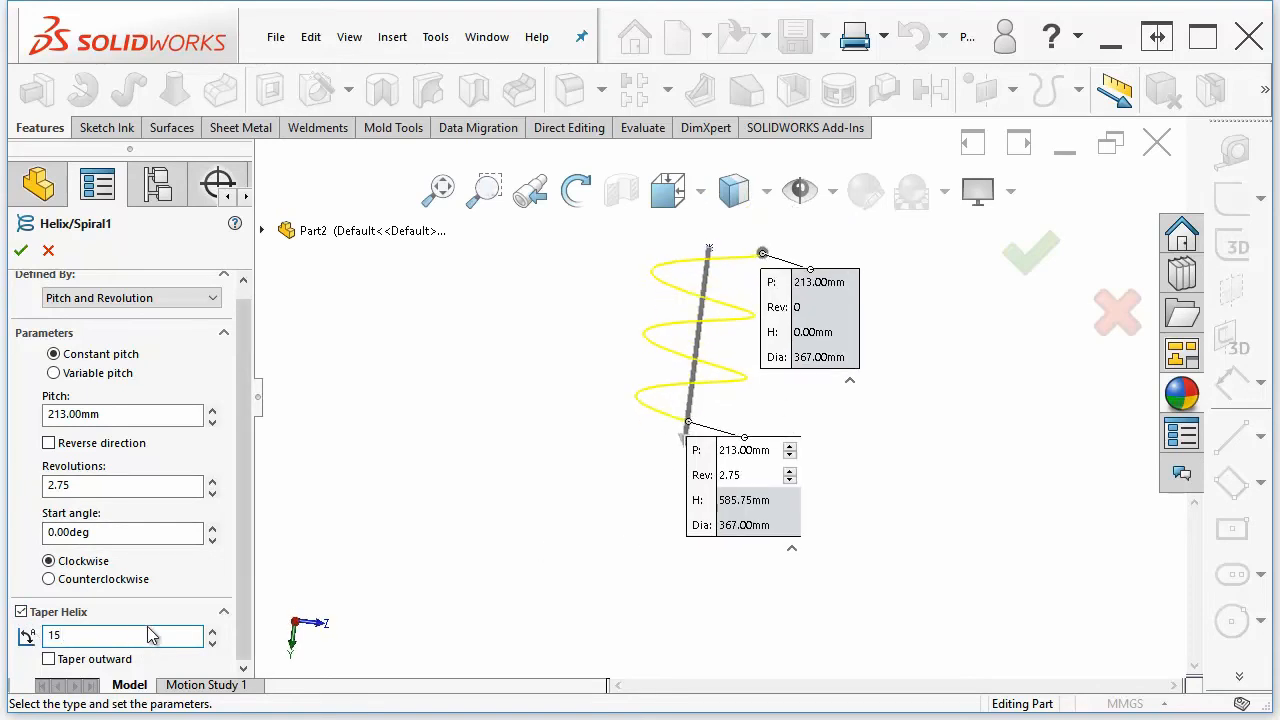
left_click(89, 662)
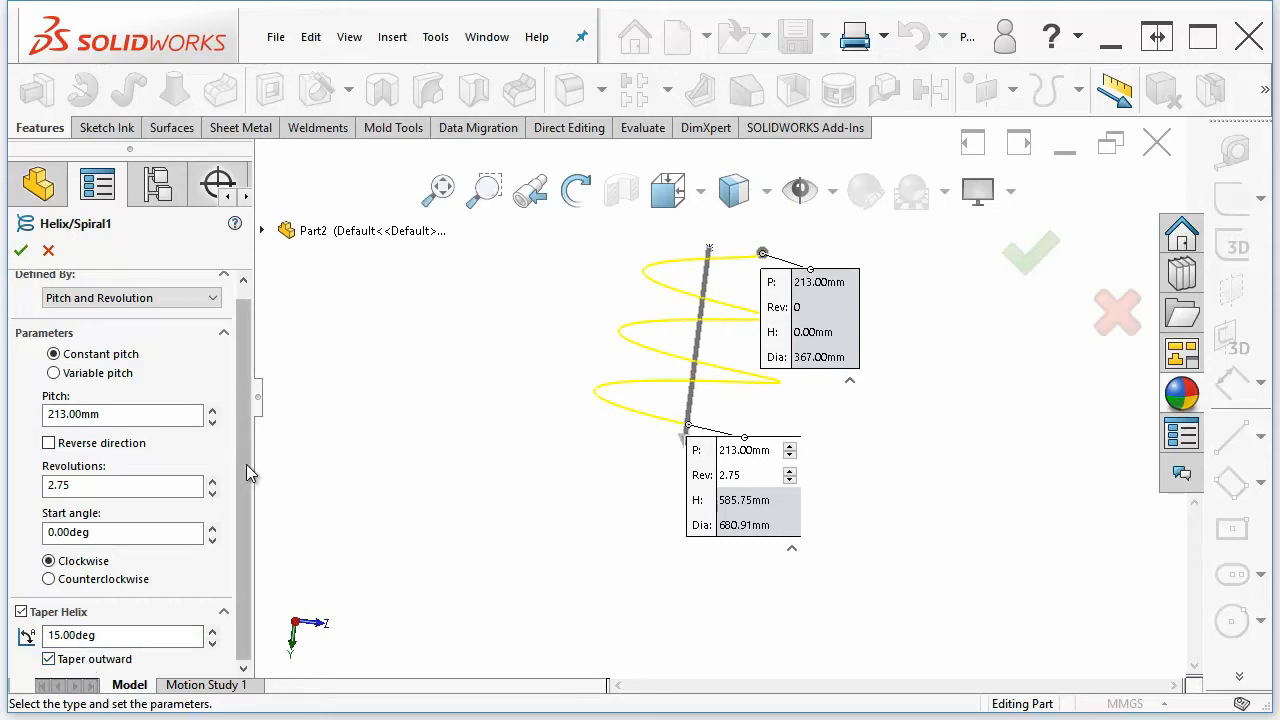
Change the helix definition type to Spiral
left_click(218, 305)
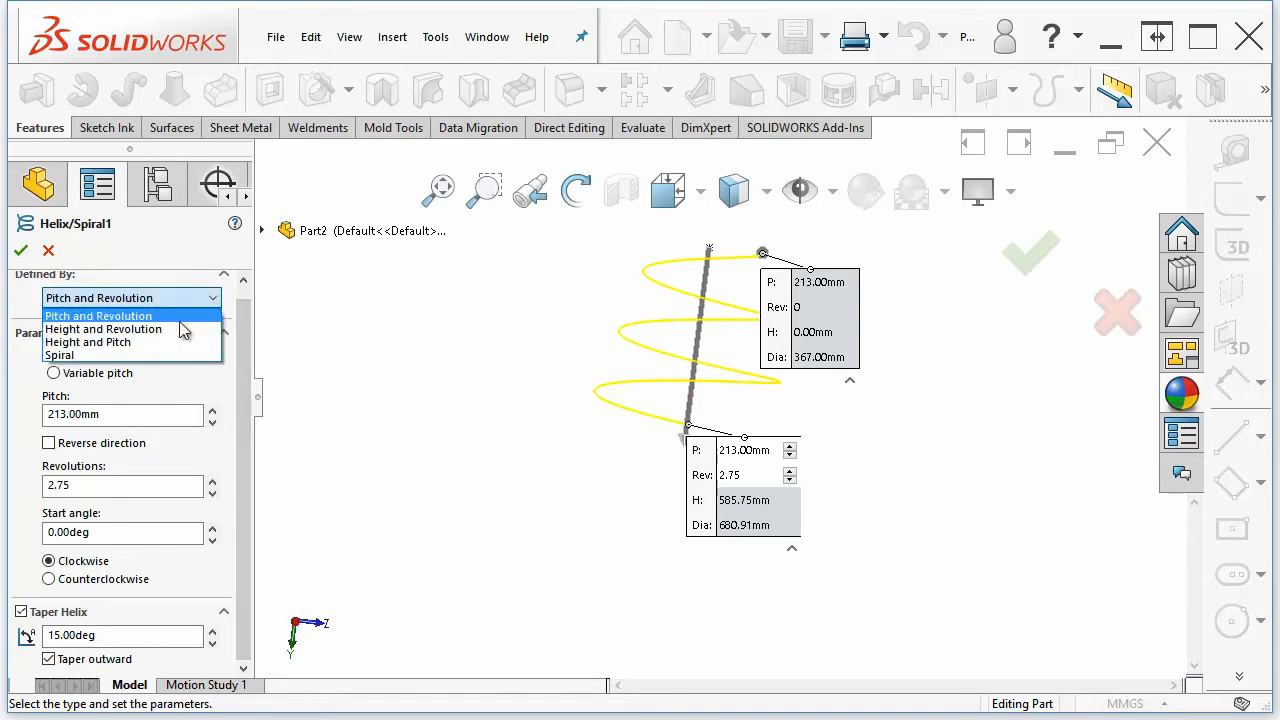
left_click(66, 360)
middle_click_drag(639, 424, 611, 471)
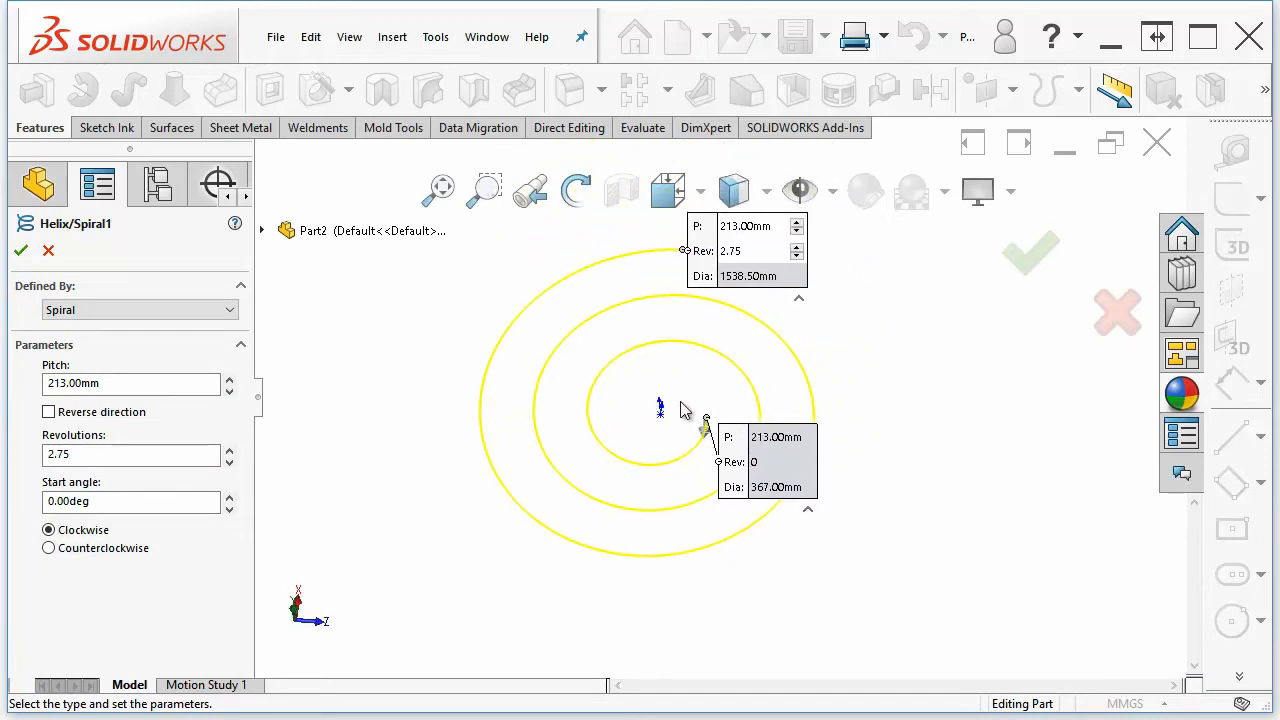
middle_click_drag(753, 434, 657, 425)
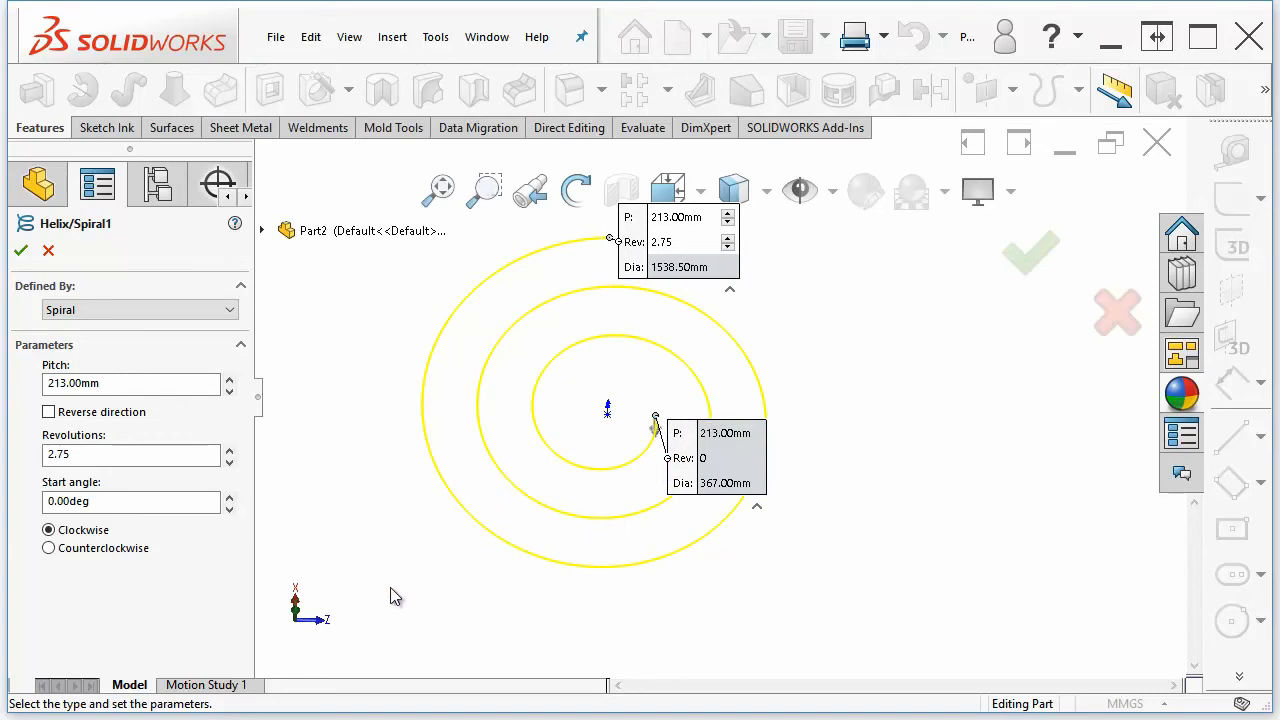
Preview the counterclockwise direction, switch back to clockwise, and accept the spiral feature
left_click(48, 550)
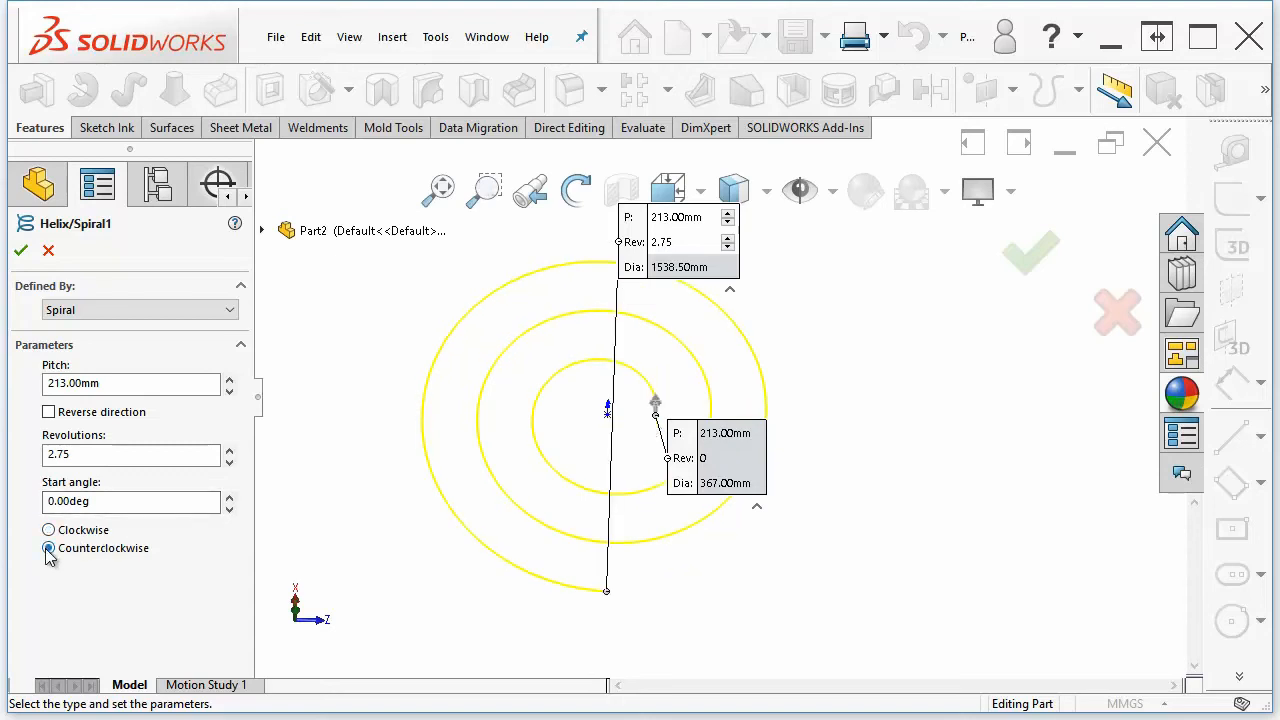
left_click(48, 530)
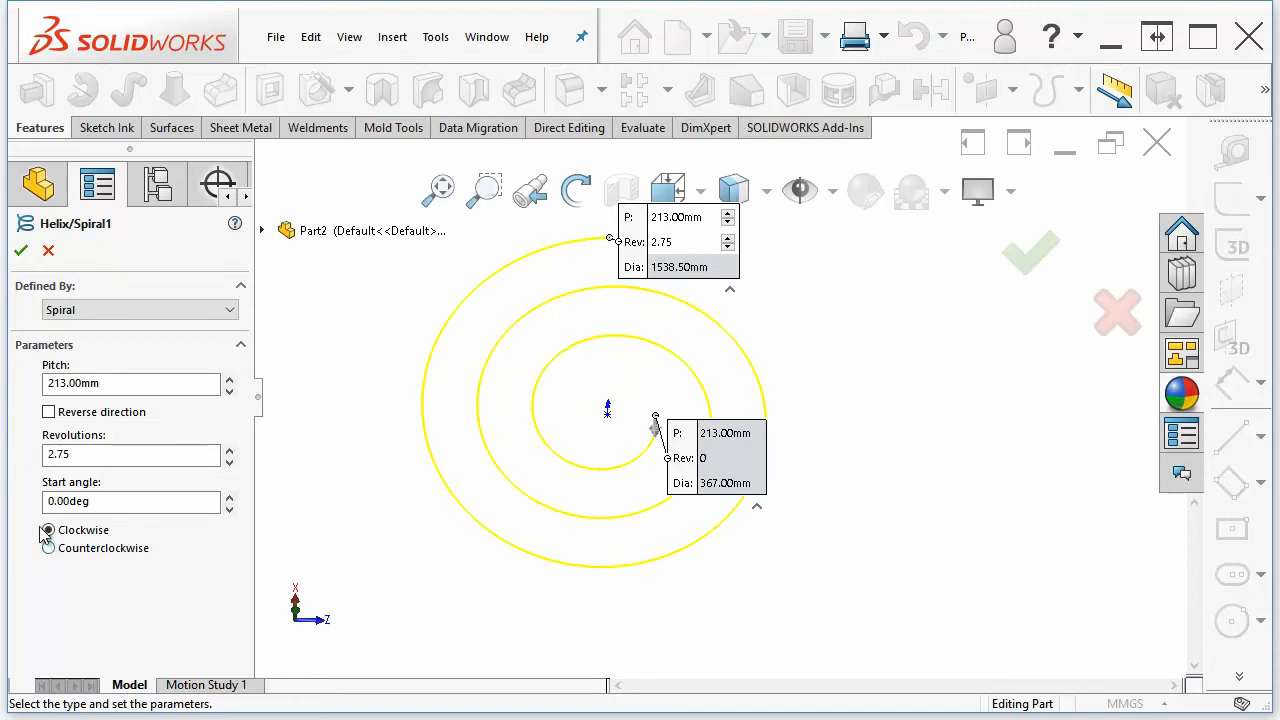
left_click(20, 251)
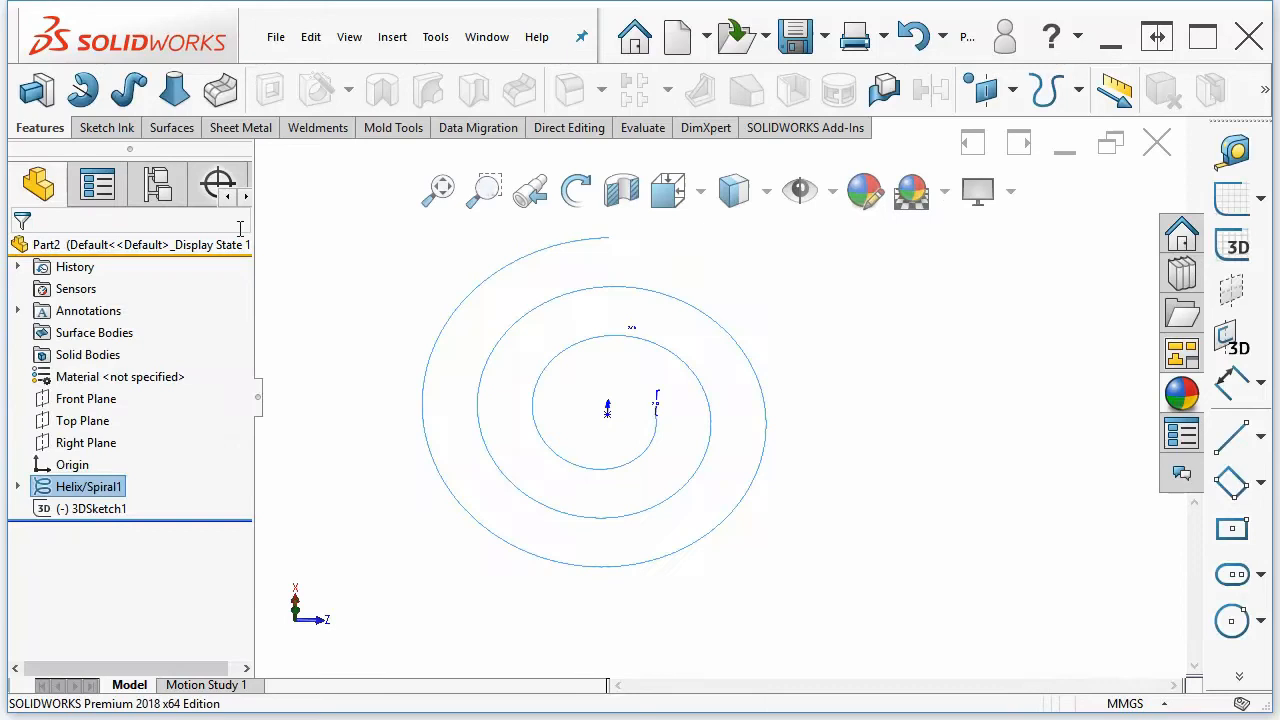
Sketch a four-point wavy spline on the Front Plane beside the spiral and exit the sketch
left_click(376, 285)
middle_click_drag(621, 618, 603, 612)
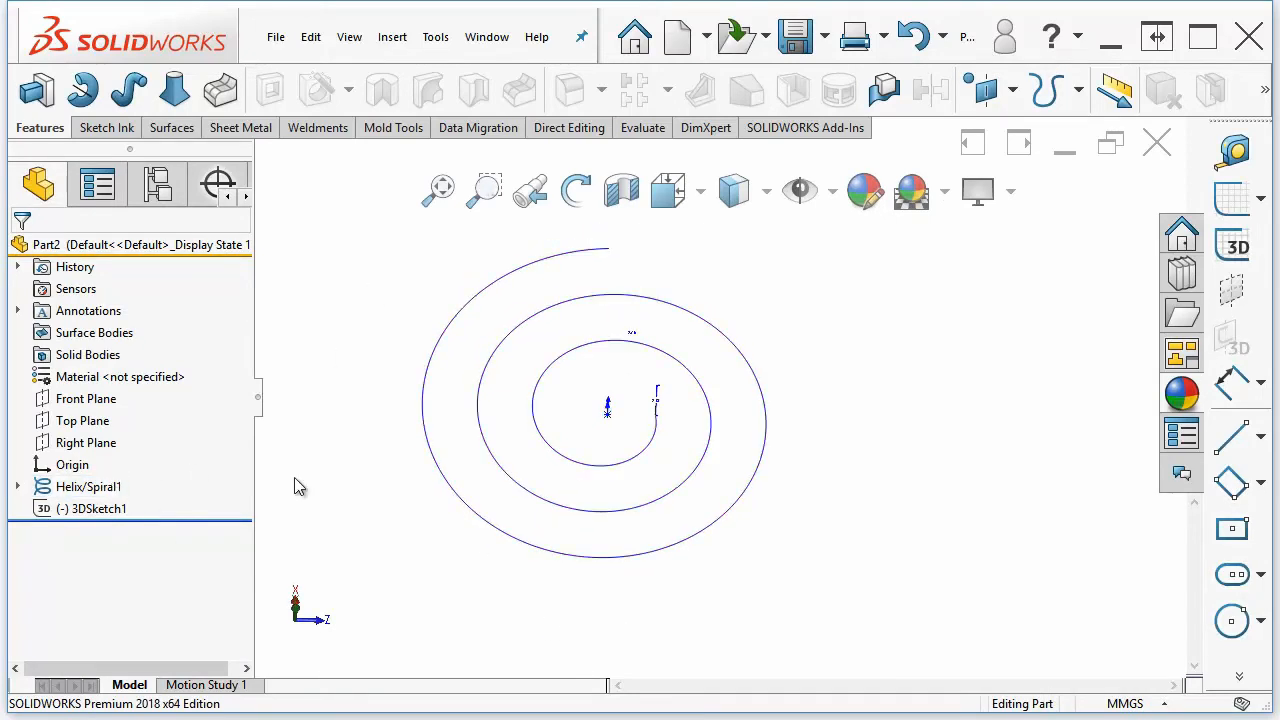
middle_click_drag(417, 526, 408, 528)
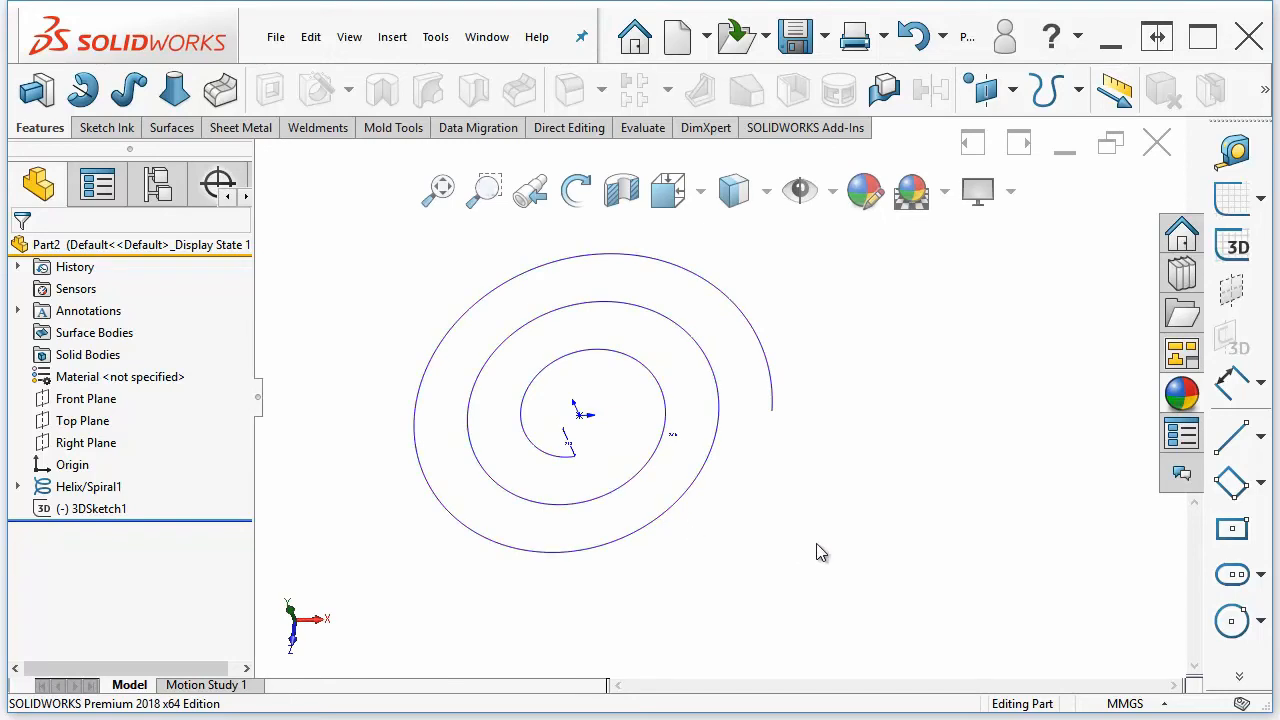
middle_click_drag(817, 545, 1100, 468)
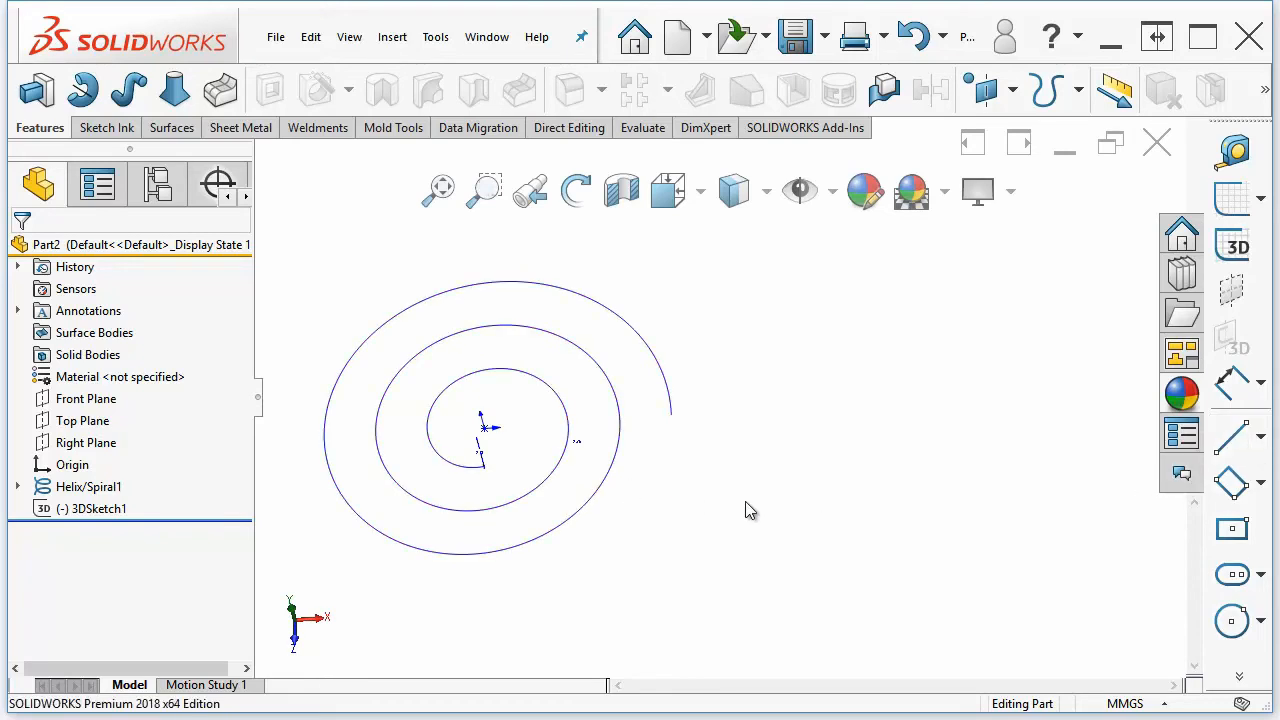
left_click(90, 399)
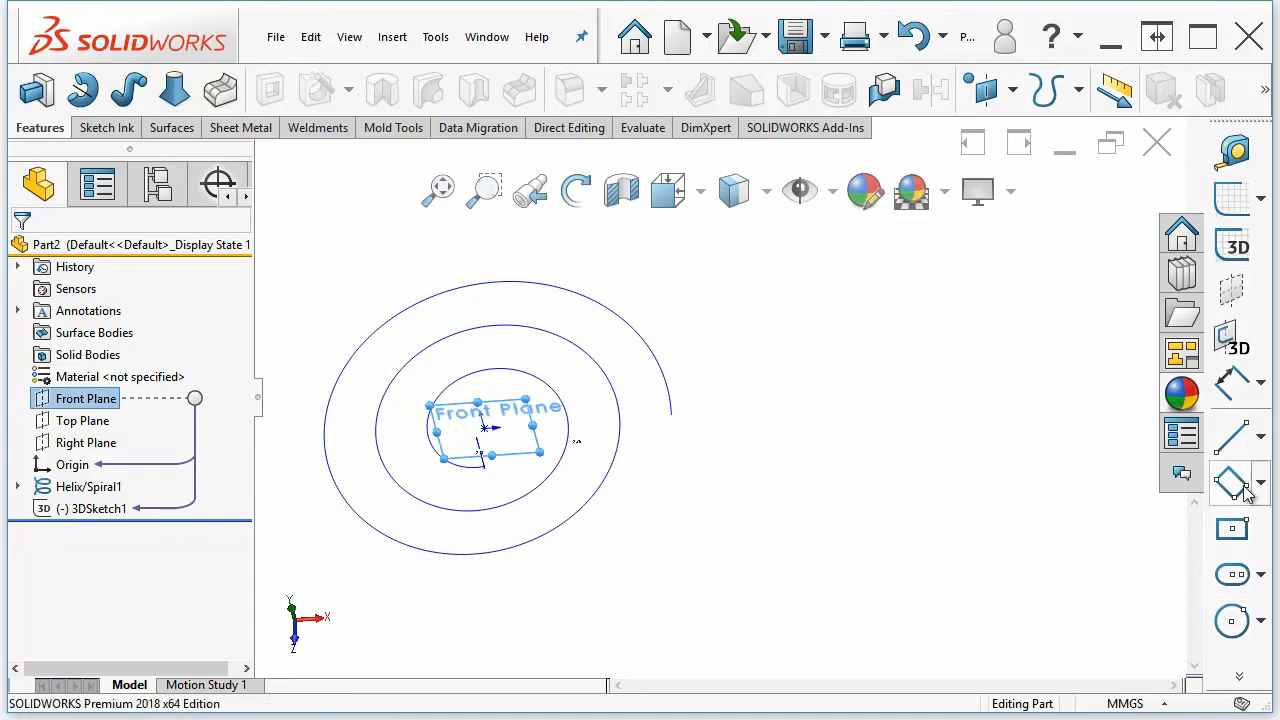
left_click(1239, 677)
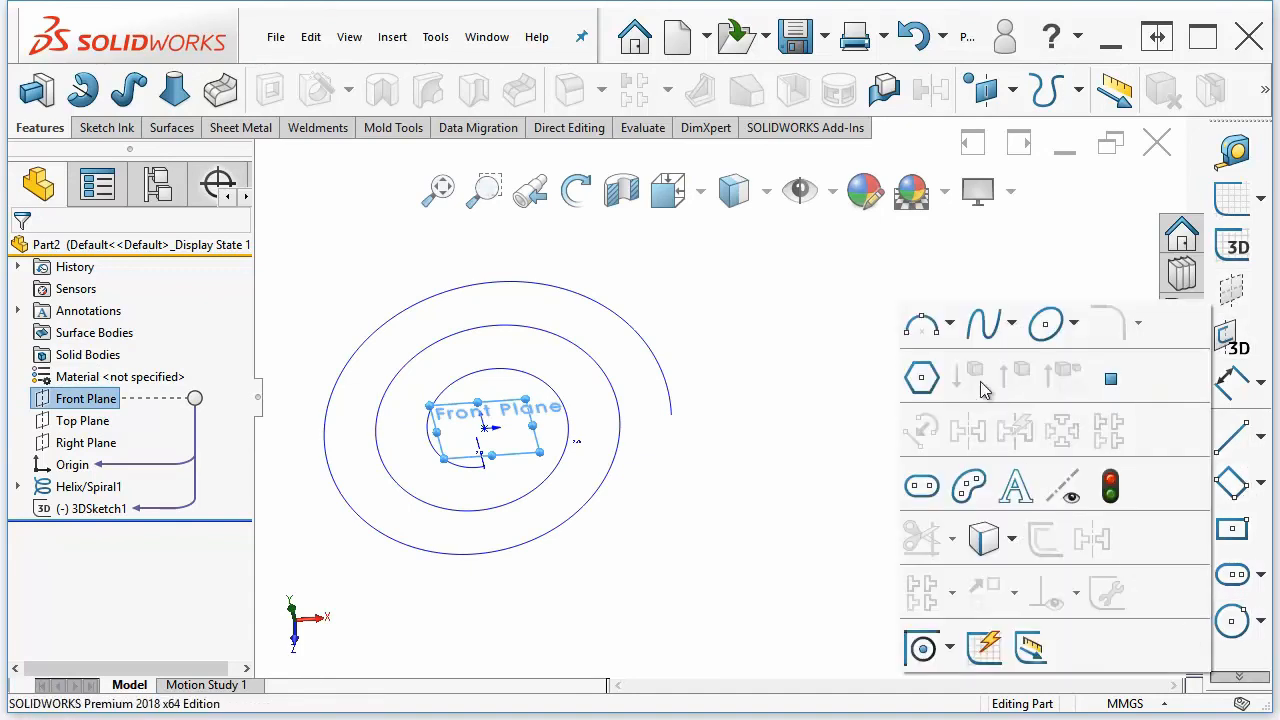
left_click(1011, 323)
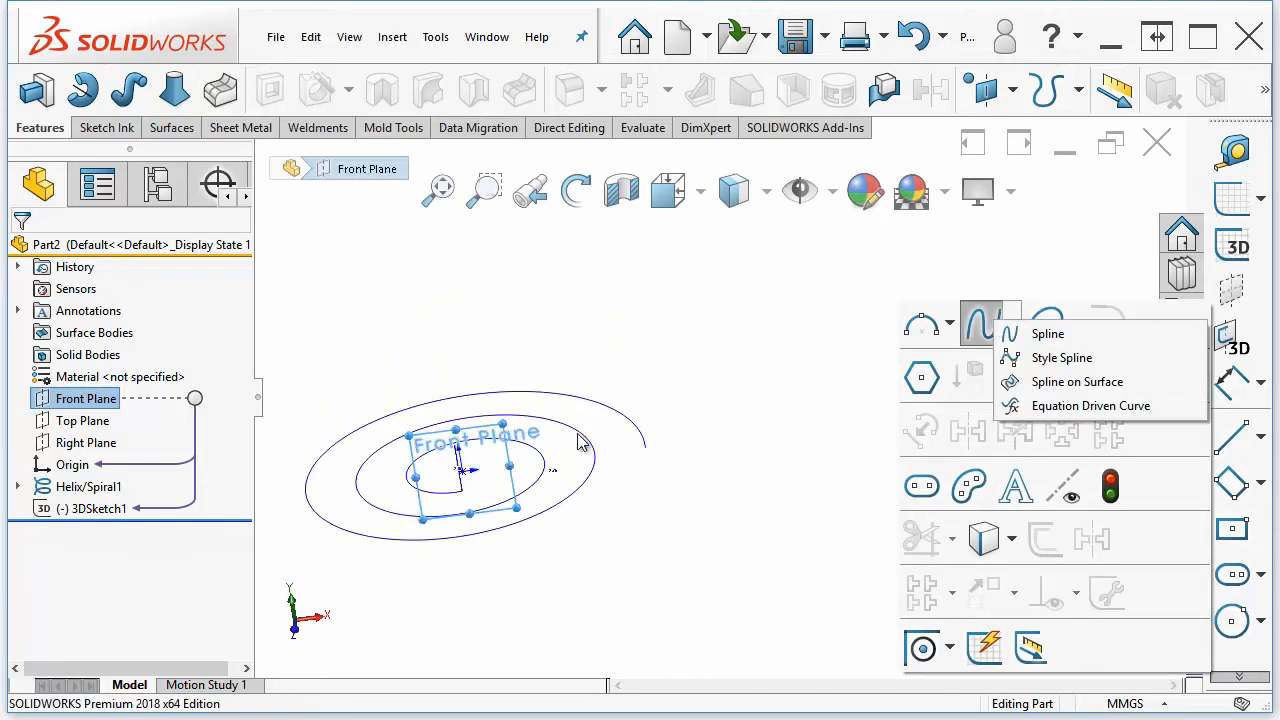
left_click(1050, 335)
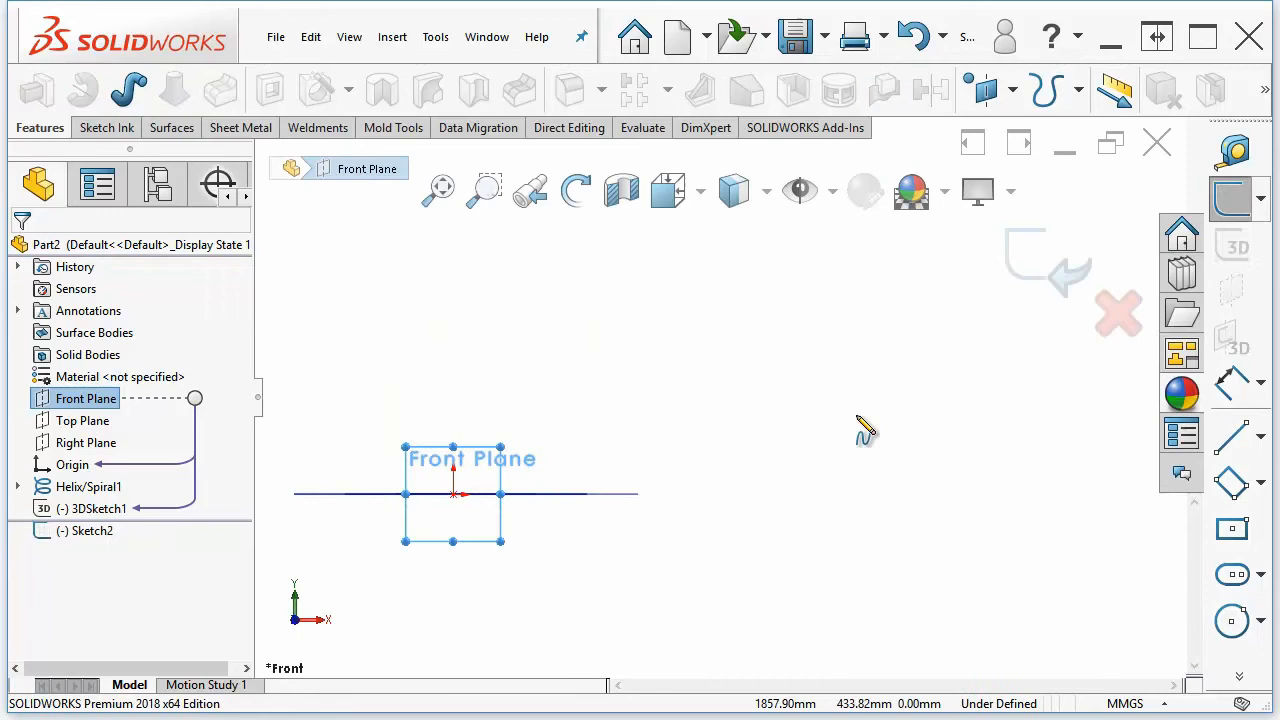
left_click(690, 493)
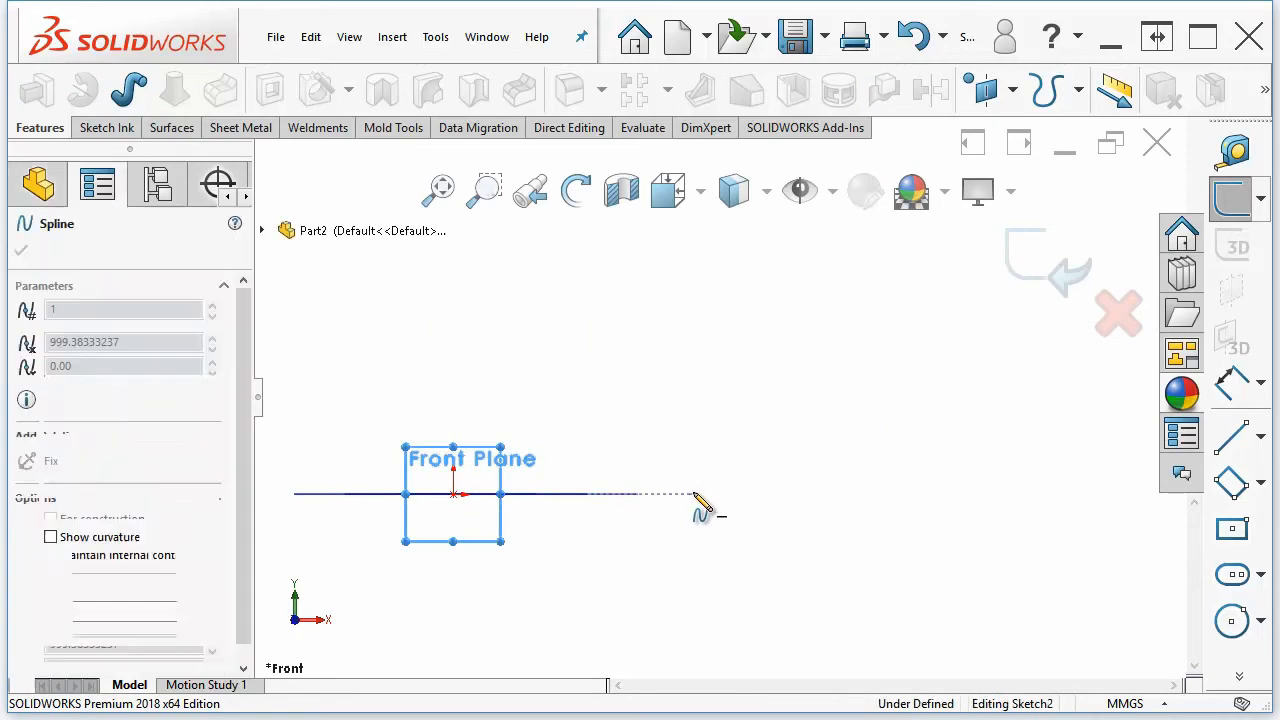
left_click(808, 427)
left_click(953, 494)
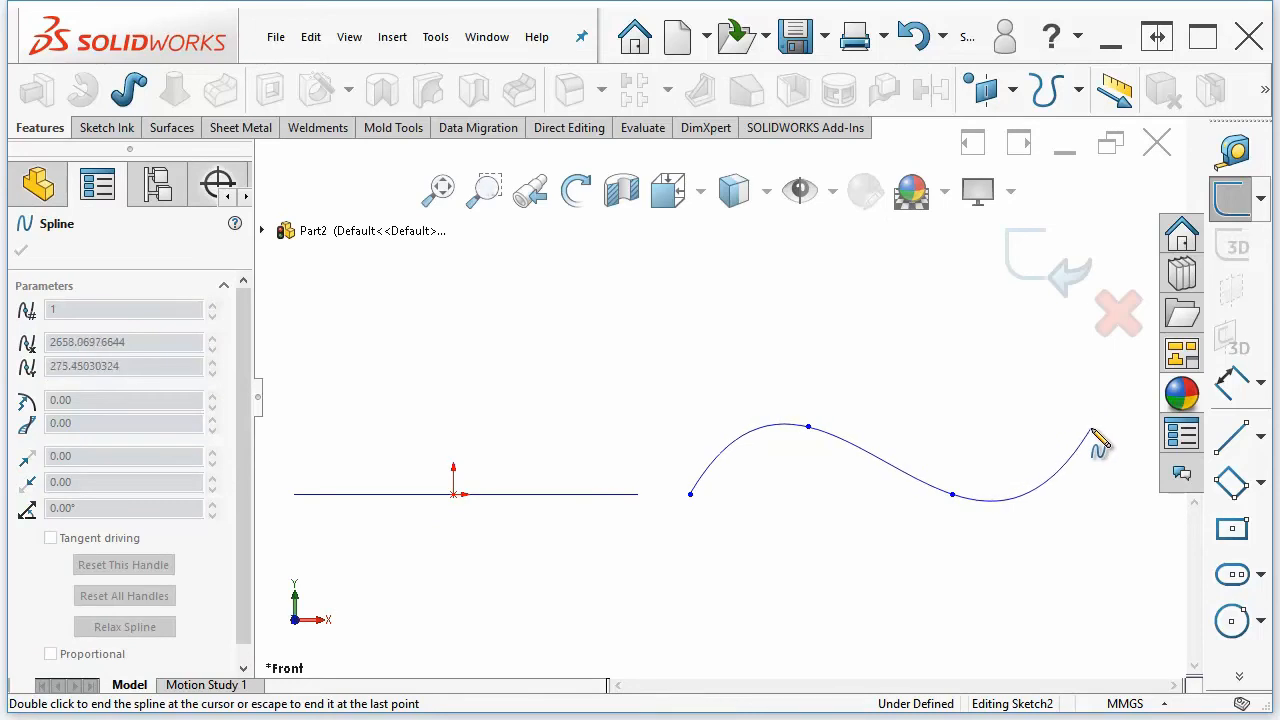
right_click(1092, 431)
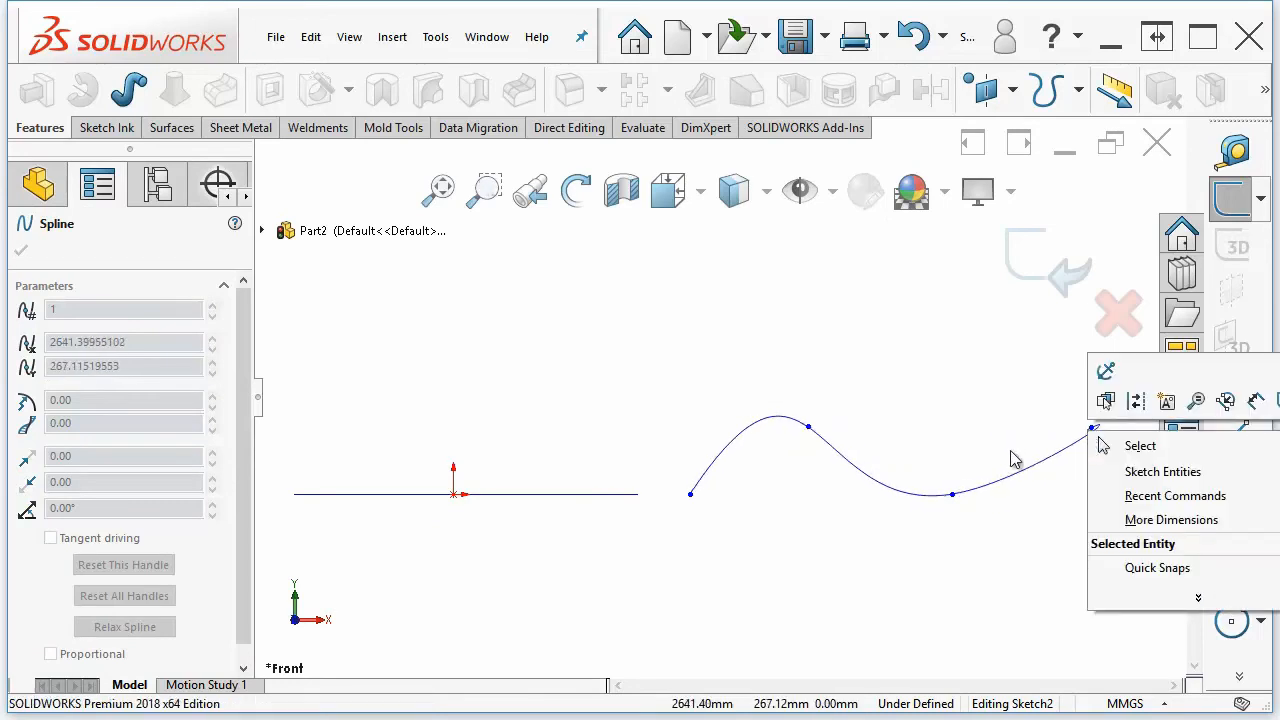
key("Escape")
key("Escape")
middle_click_drag(1036, 527, 1002, 514)
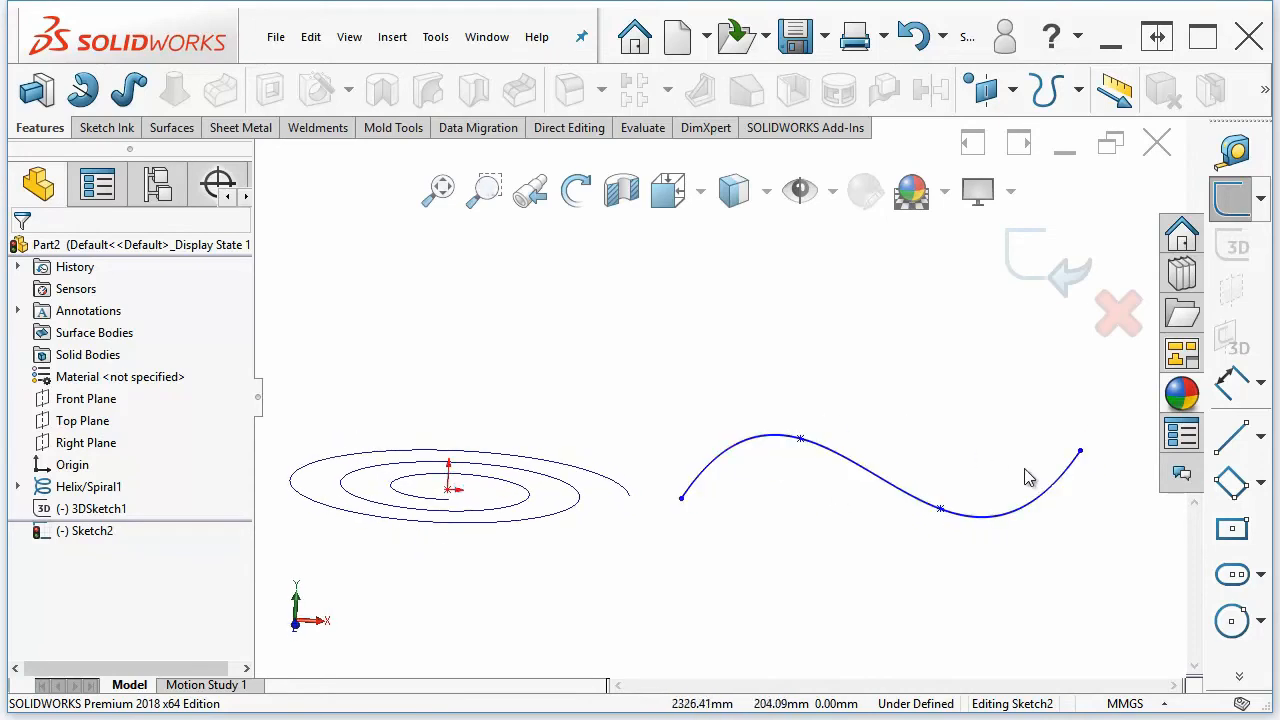
left_click(1050, 276)
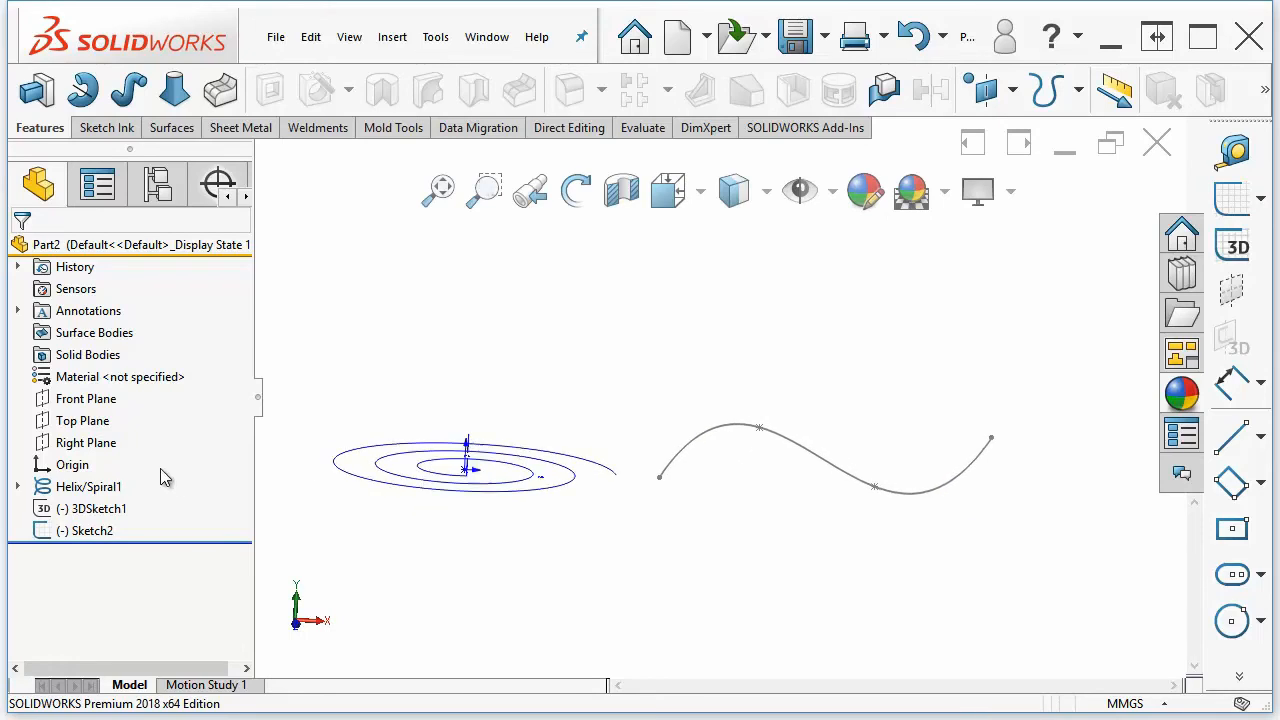
Sketch a three-point arched spline on the Top Plane beside the spiral and exit the sketch
left_click(97, 423)
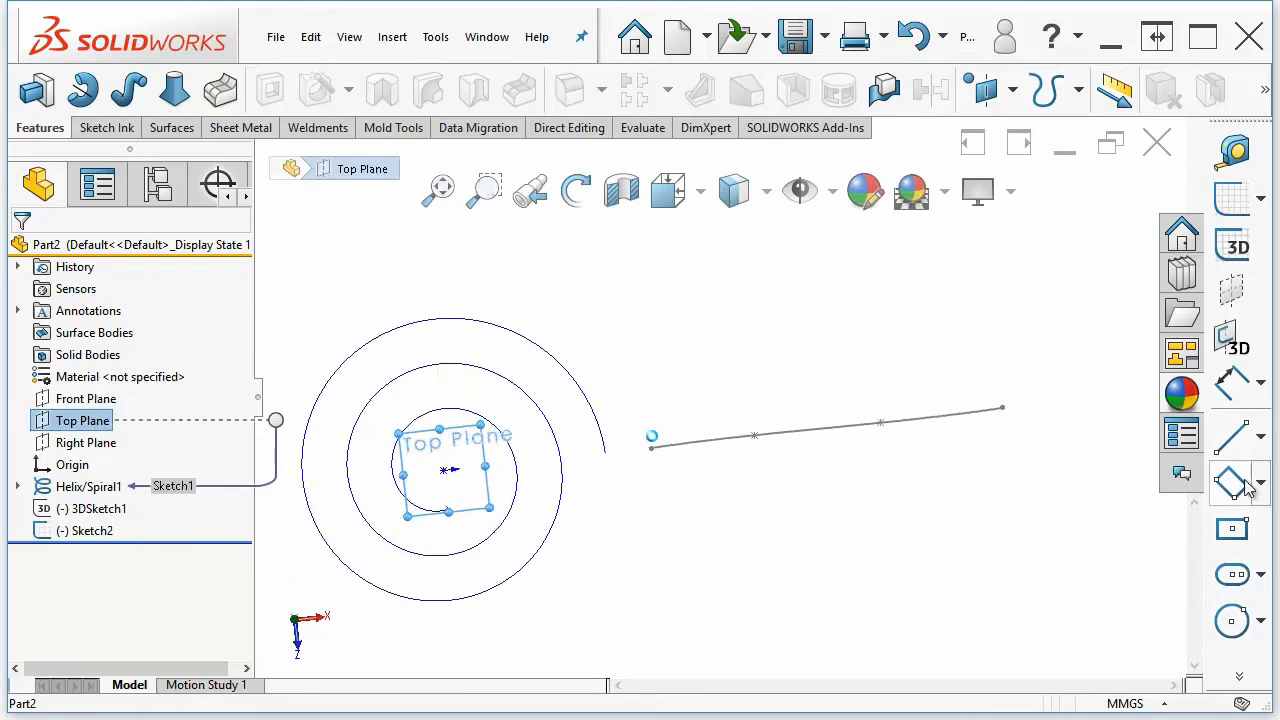
left_click(1239, 677)
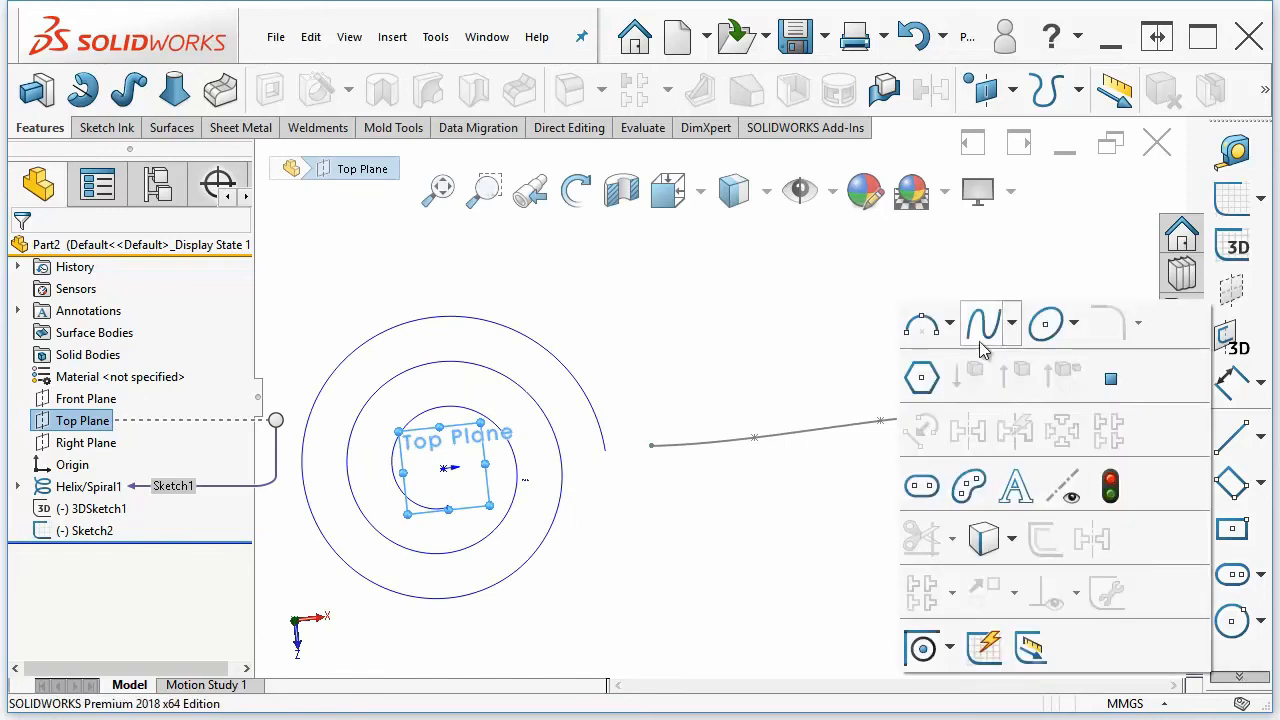
left_click(1012, 323)
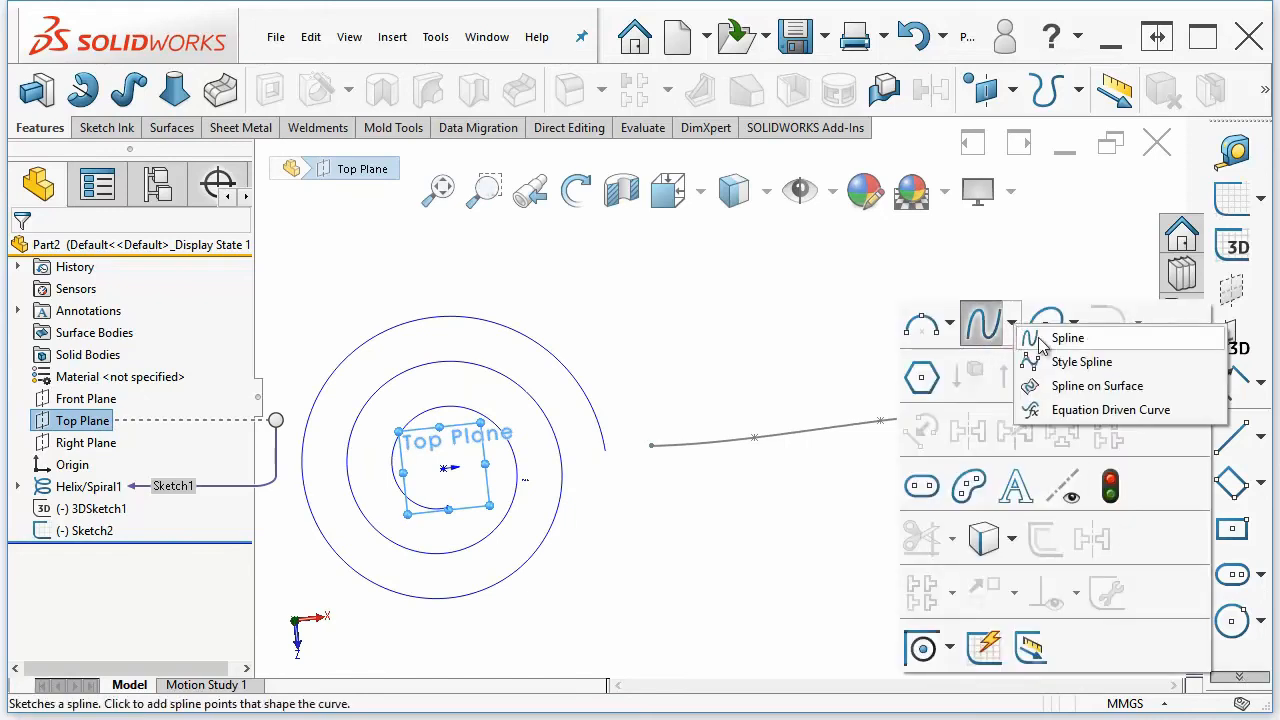
left_click(1040, 342)
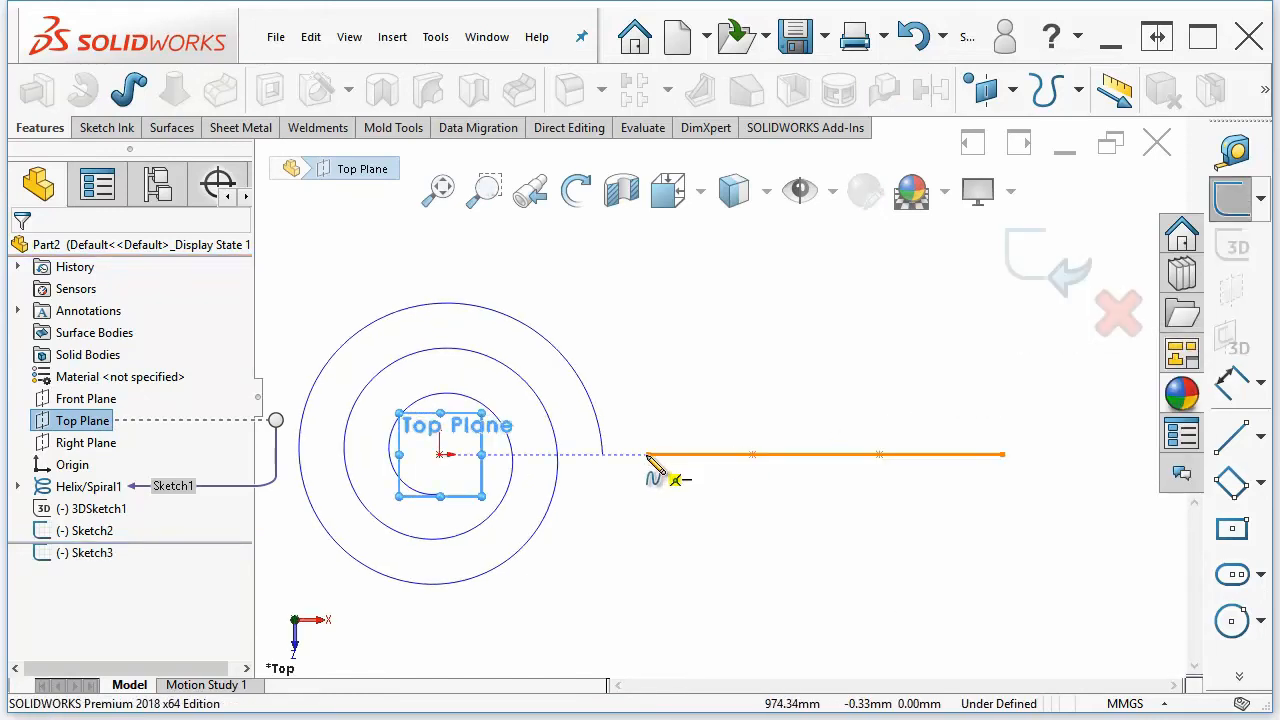
left_click(649, 456)
left_click(815, 313)
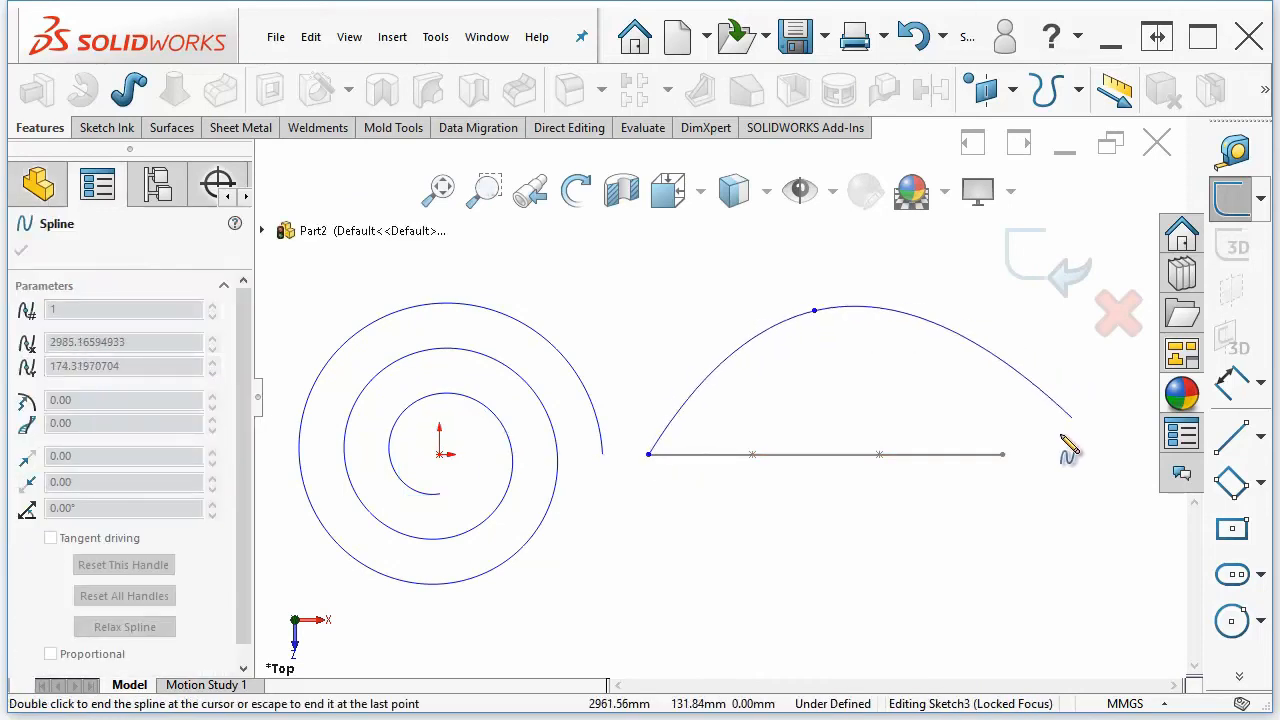
double_click(1004, 456)
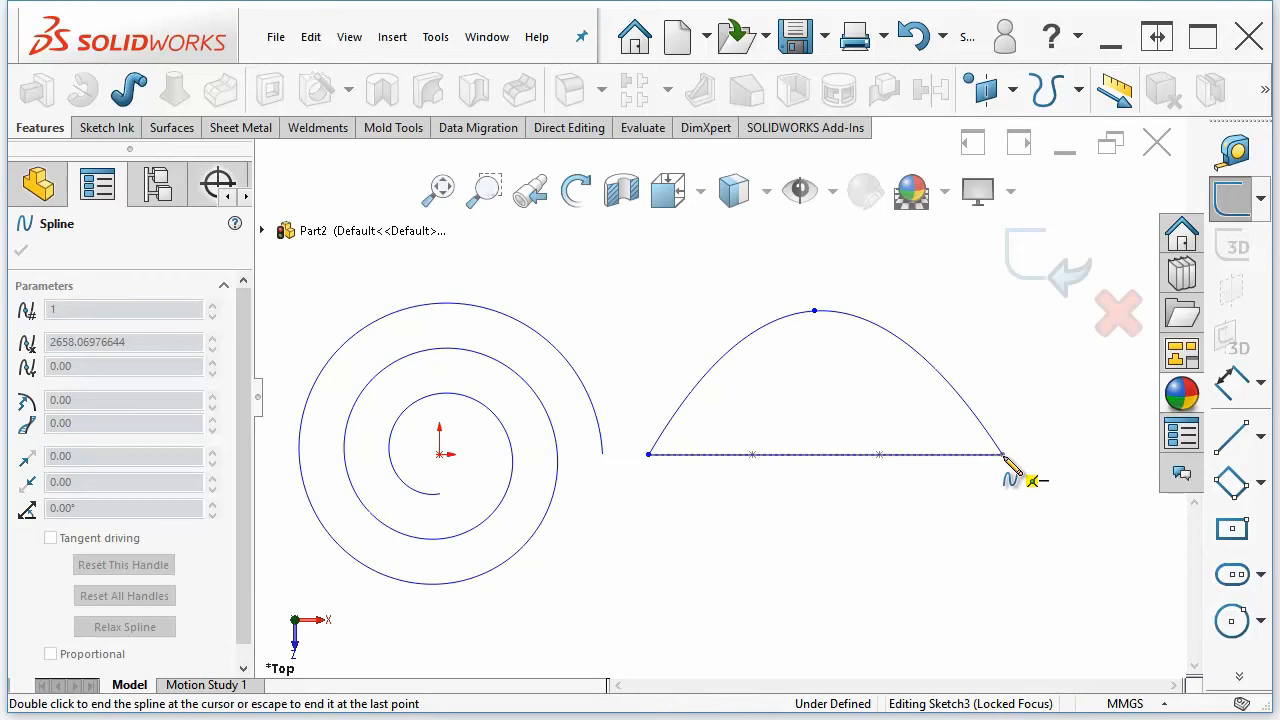
key("Escape")
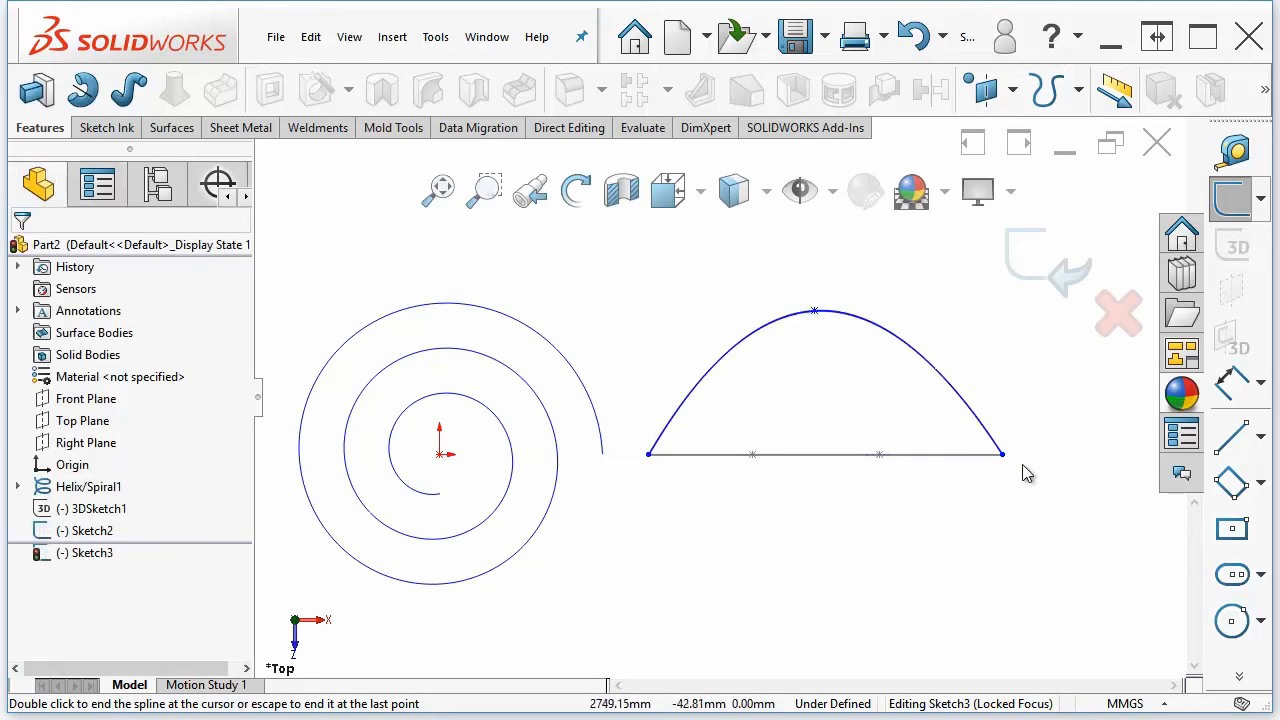
left_click(1045, 262)
Create a Projected Curve of type Sketch on sketch from the Front Plane and Top Plane spline sketches
mouse_move(1057, 354)
middle_mouse_down()
mouse_move(1040, 388)
mouse_move(940, 480)
mouse_move(893, 512)
mouse_move(834, 497)
mouse_move(858, 498)
middle_mouse_up()
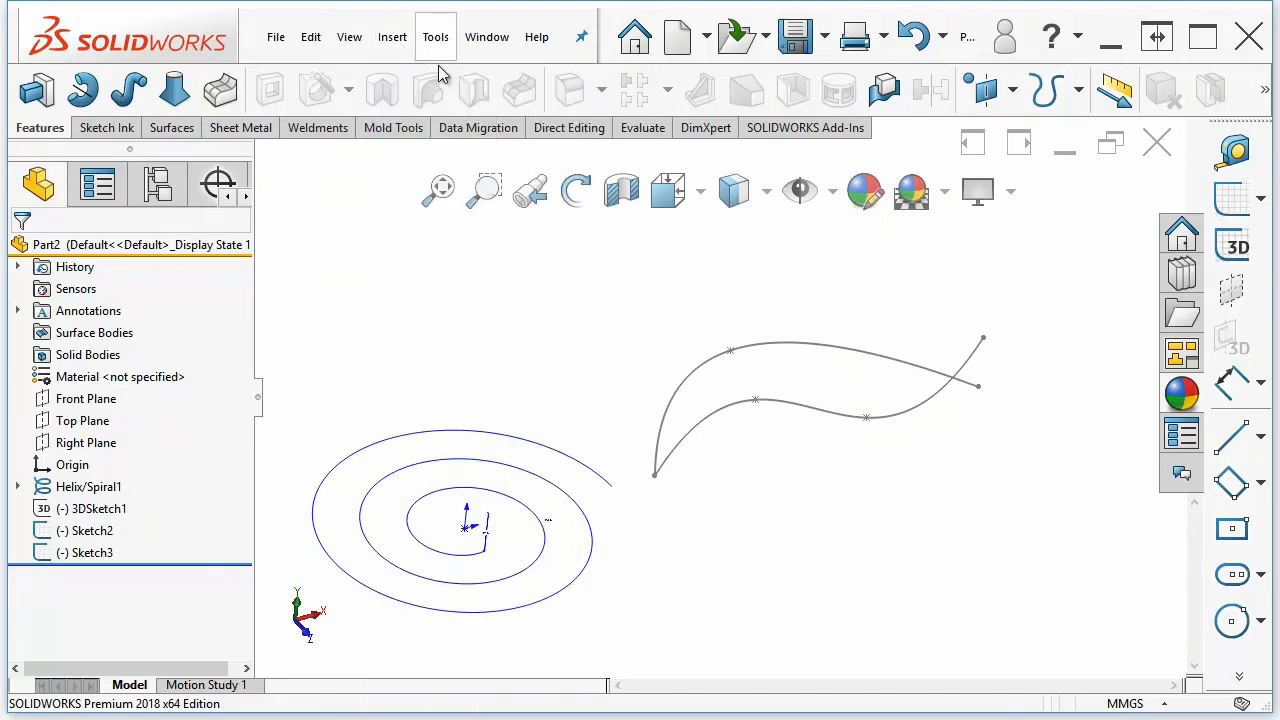
left_click(413, 38)
left_click(435, 37)
left_click(395, 37)
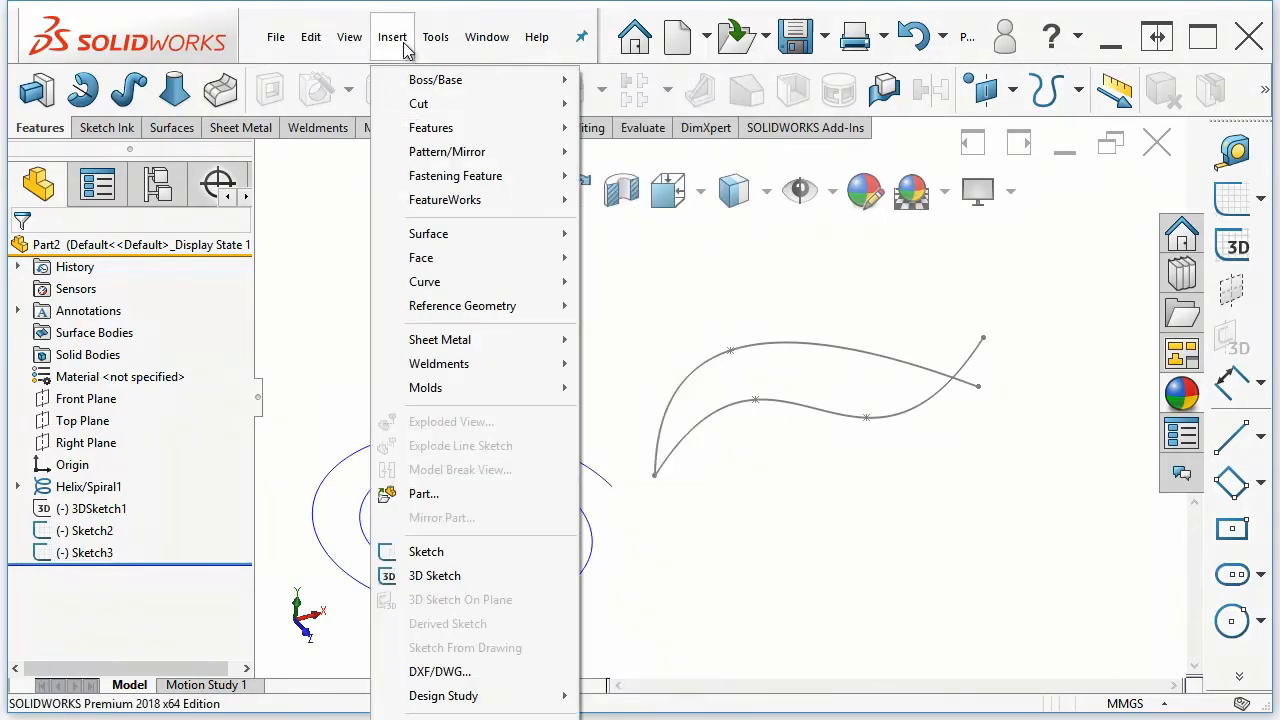
mouse_move(445, 284)
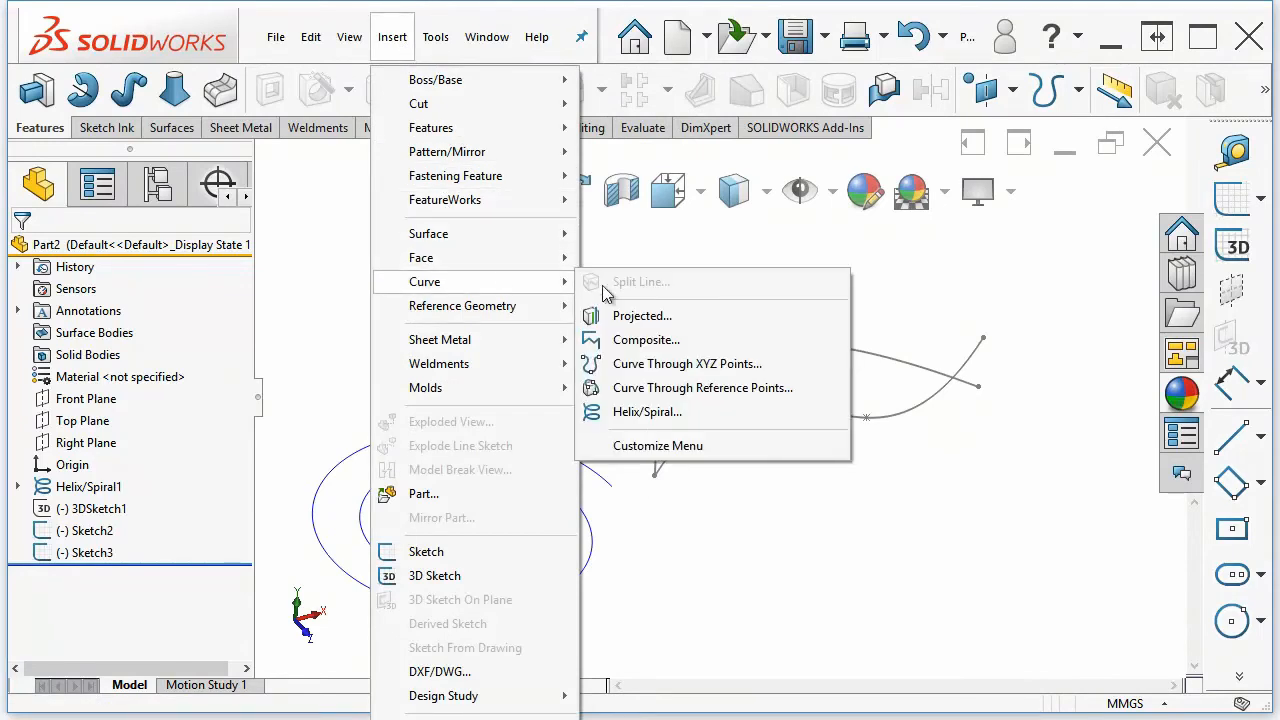
left_click(640, 316)
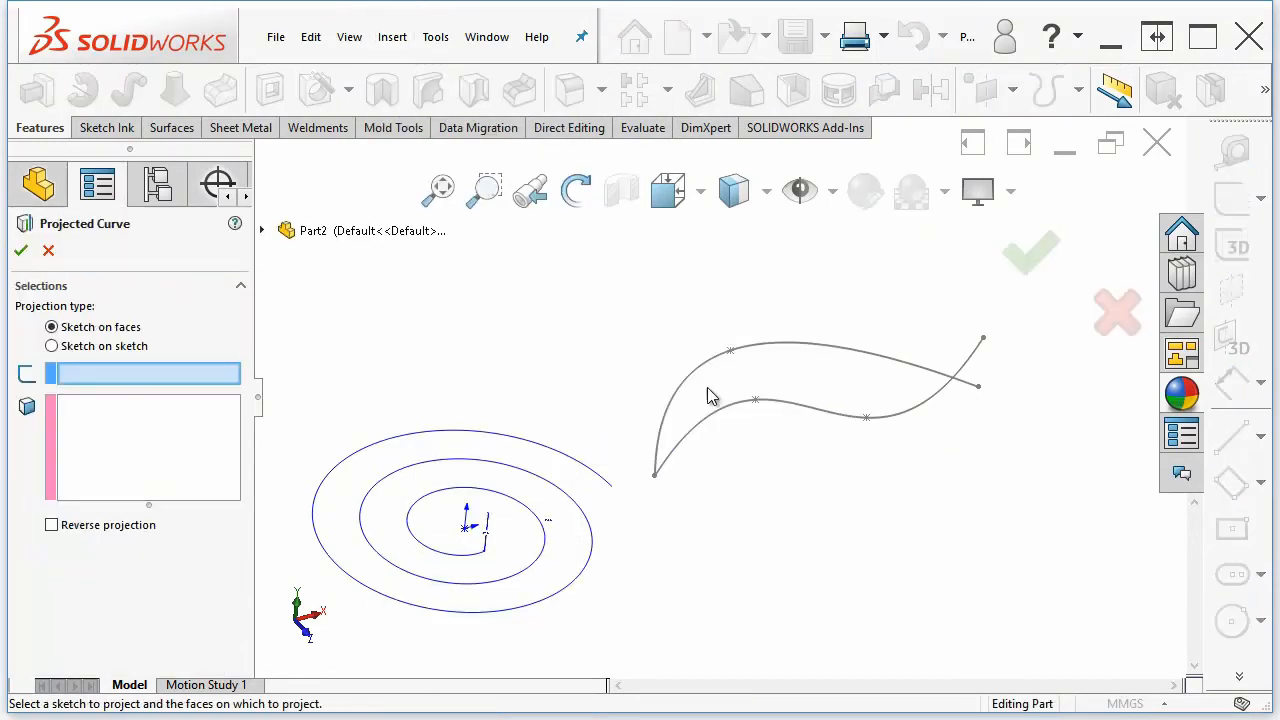
left_click(53, 347)
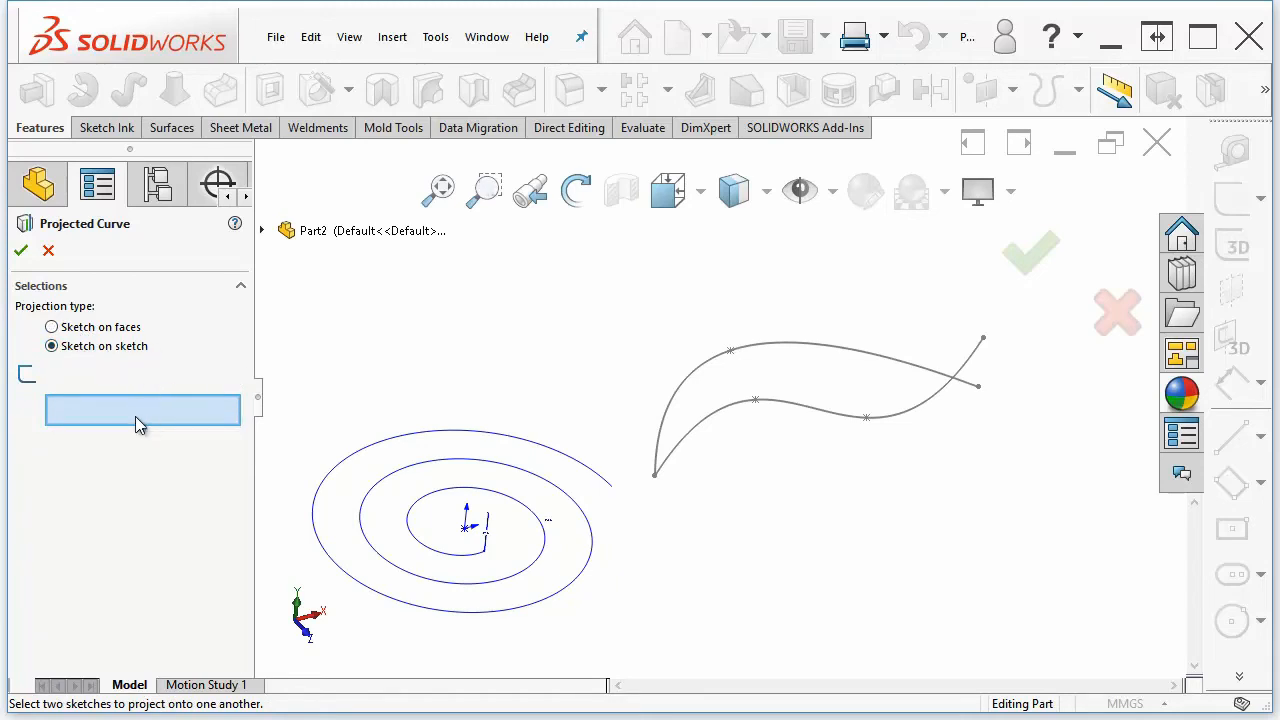
left_click(684, 438)
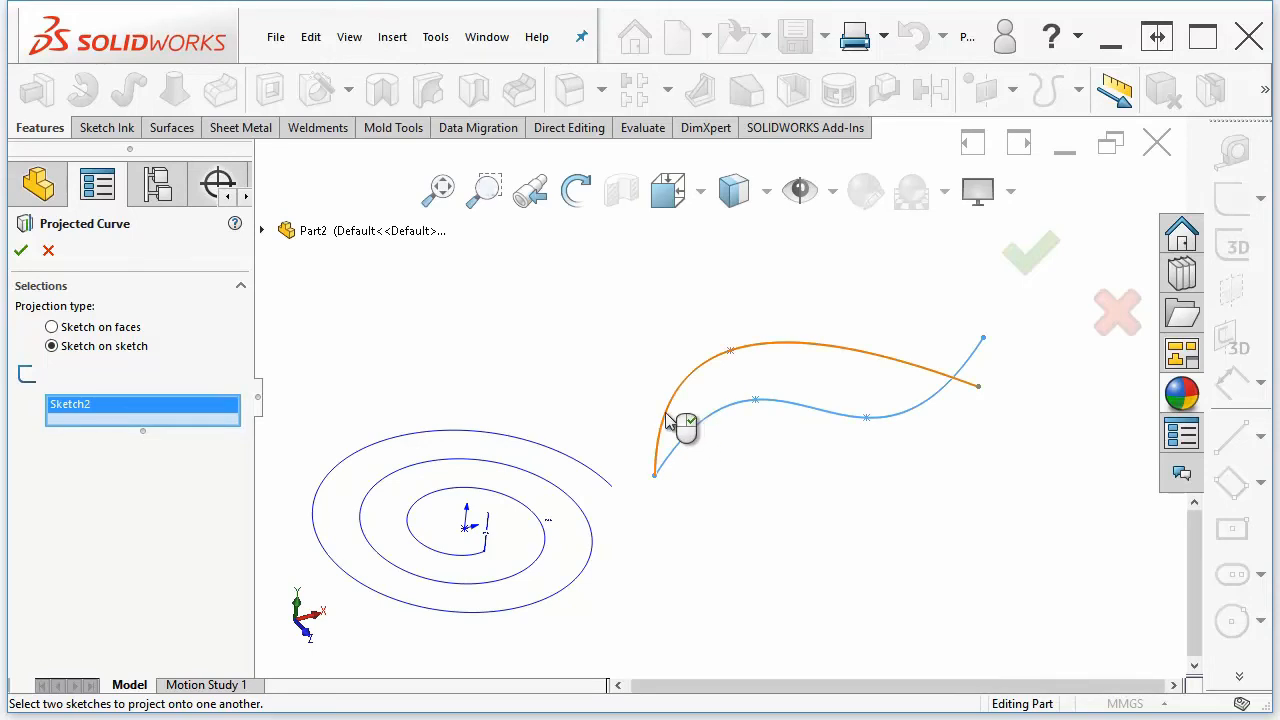
left_click(667, 420)
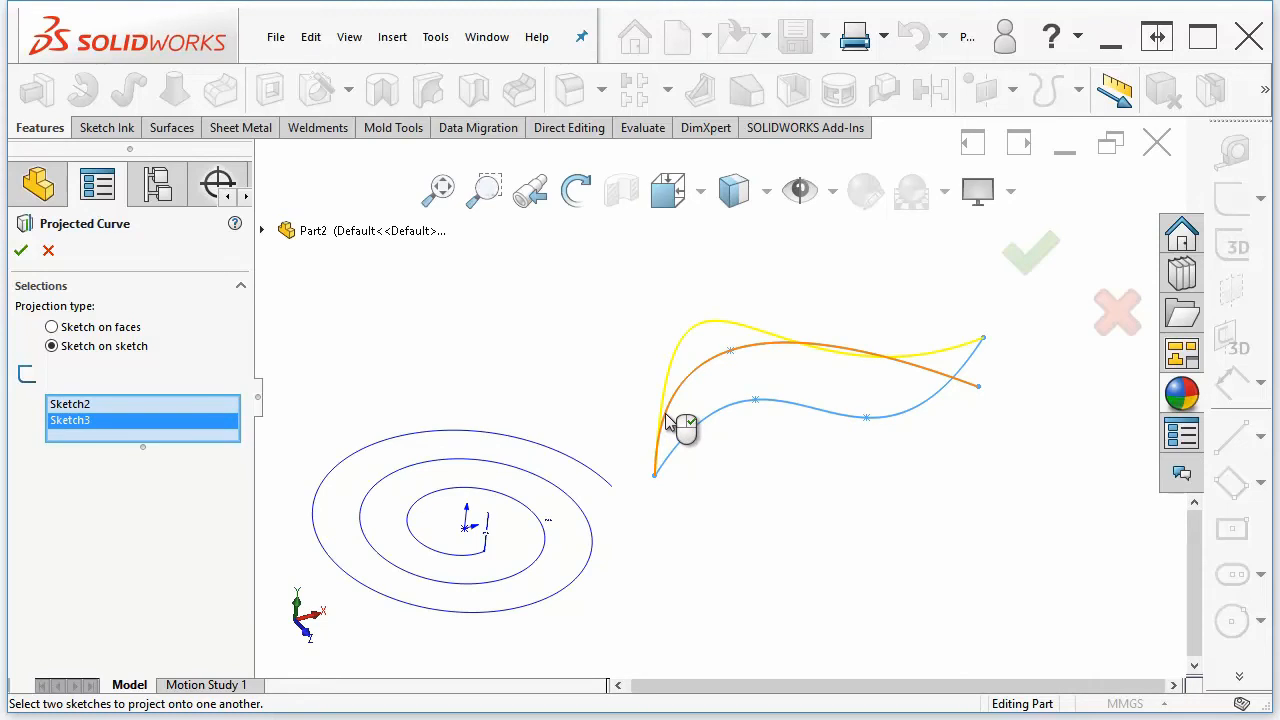
right_click(668, 419)
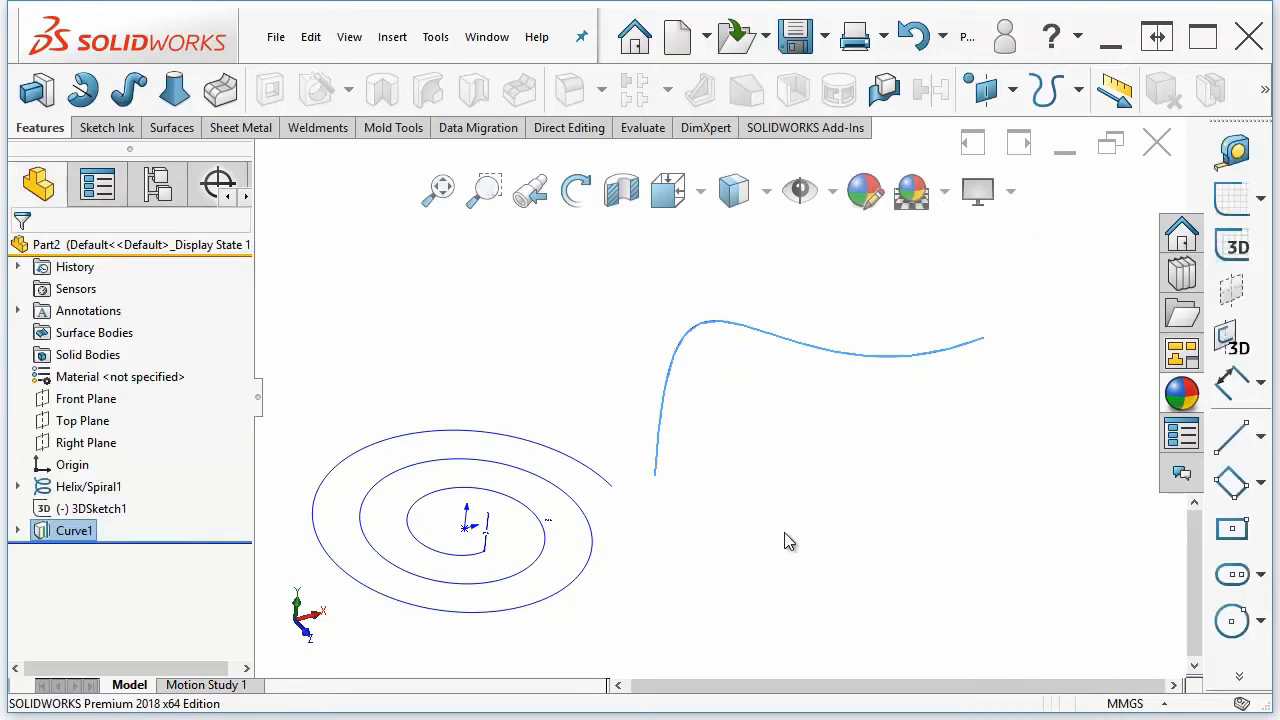
Orbit the view and examine the projected curve's two parent spline sketches by highlighting each one
middle_click_drag(748, 396, 571, 530)
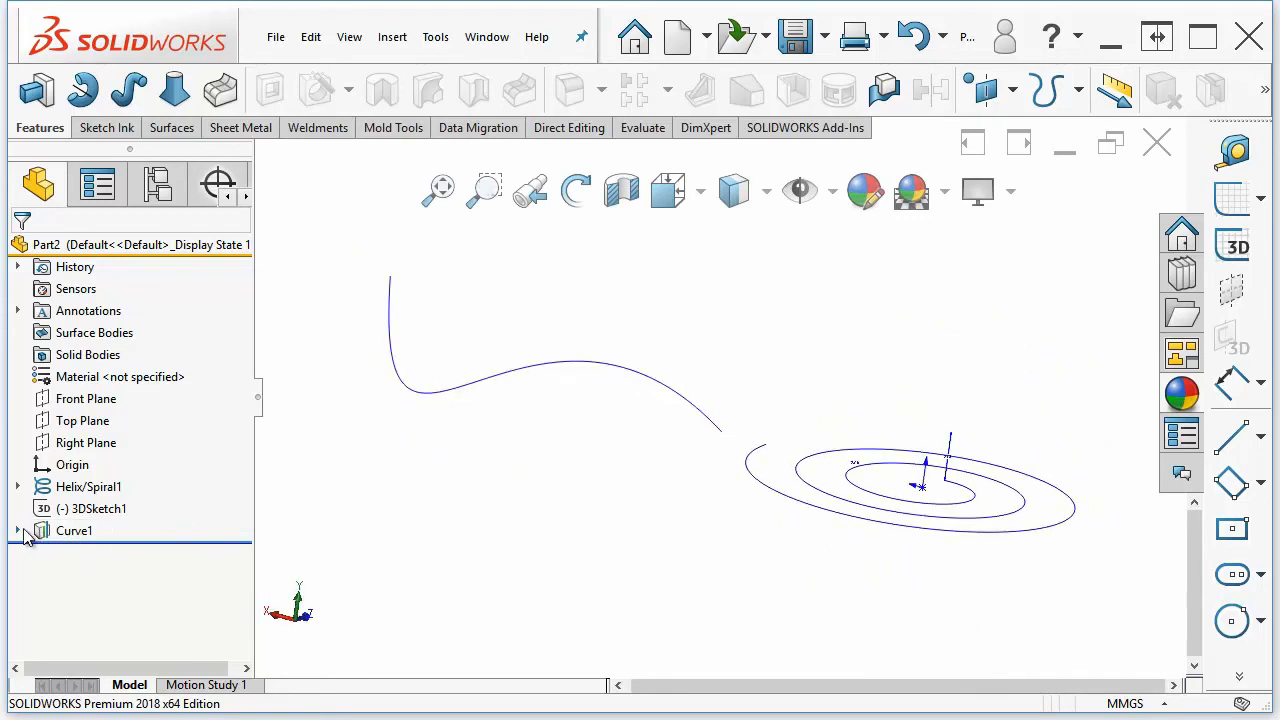
left_click(18, 531)
left_click(92, 554)
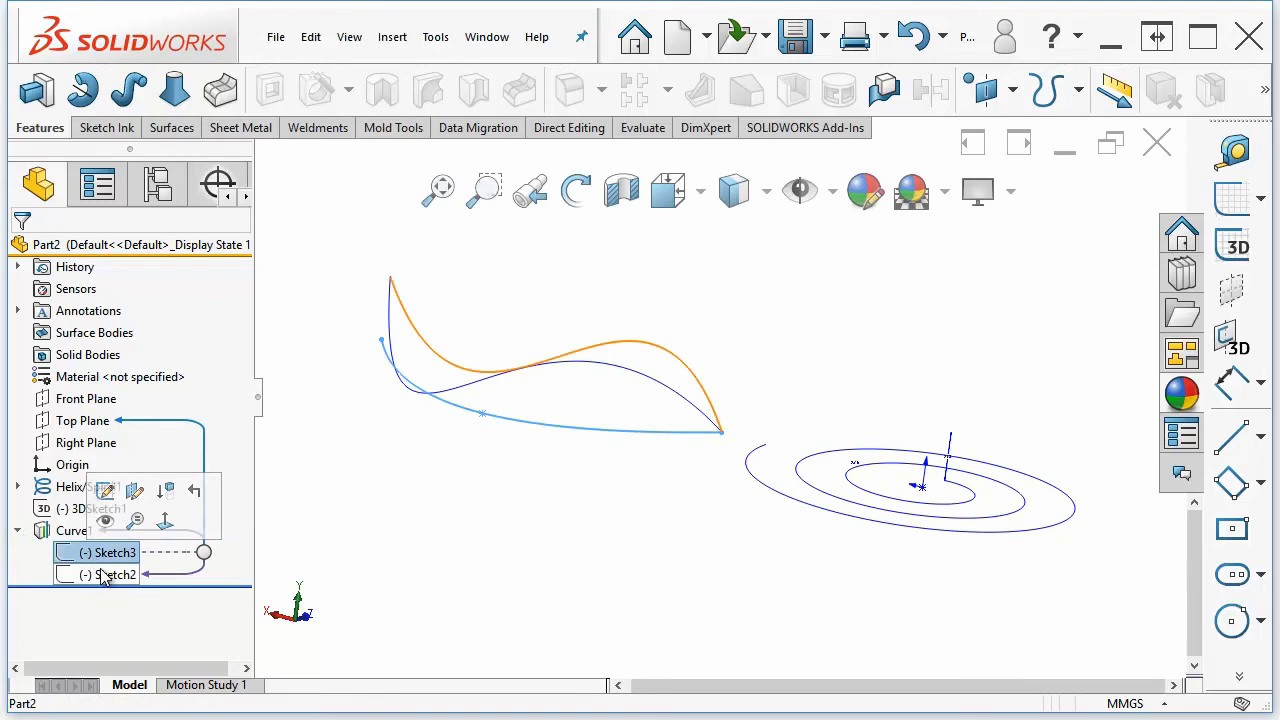
left_click(101, 572)
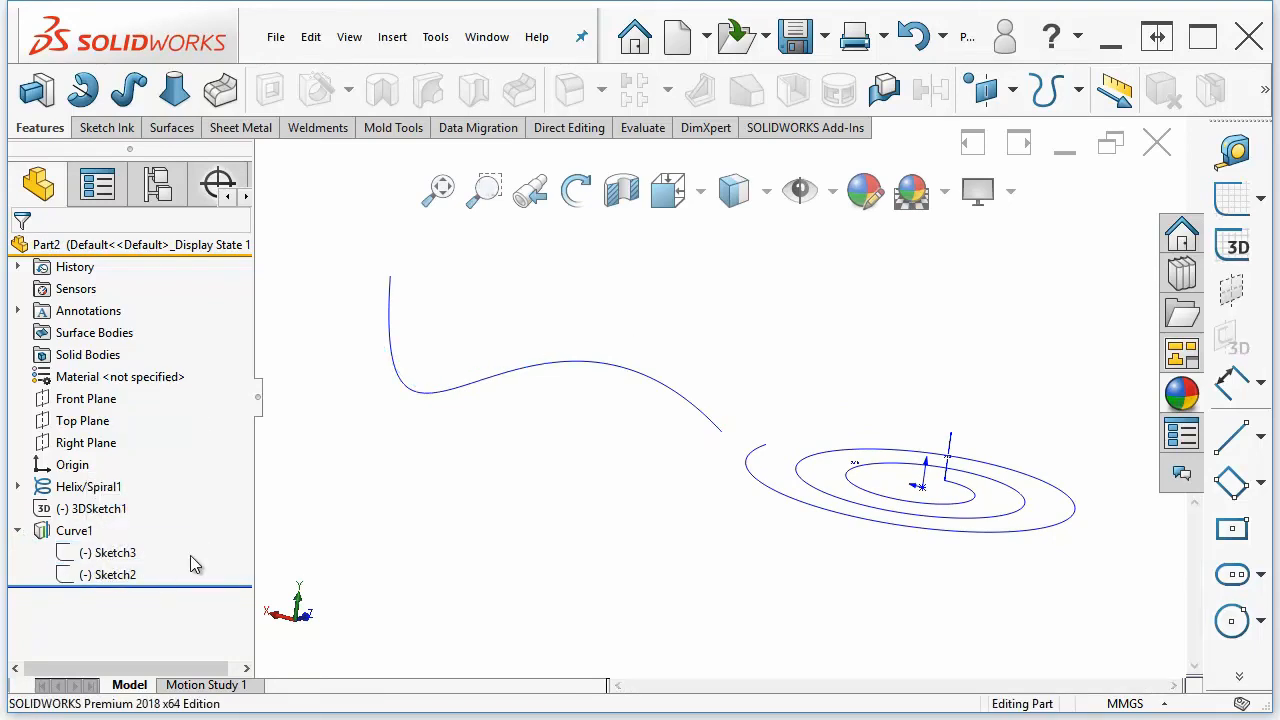
left_click(108, 554)
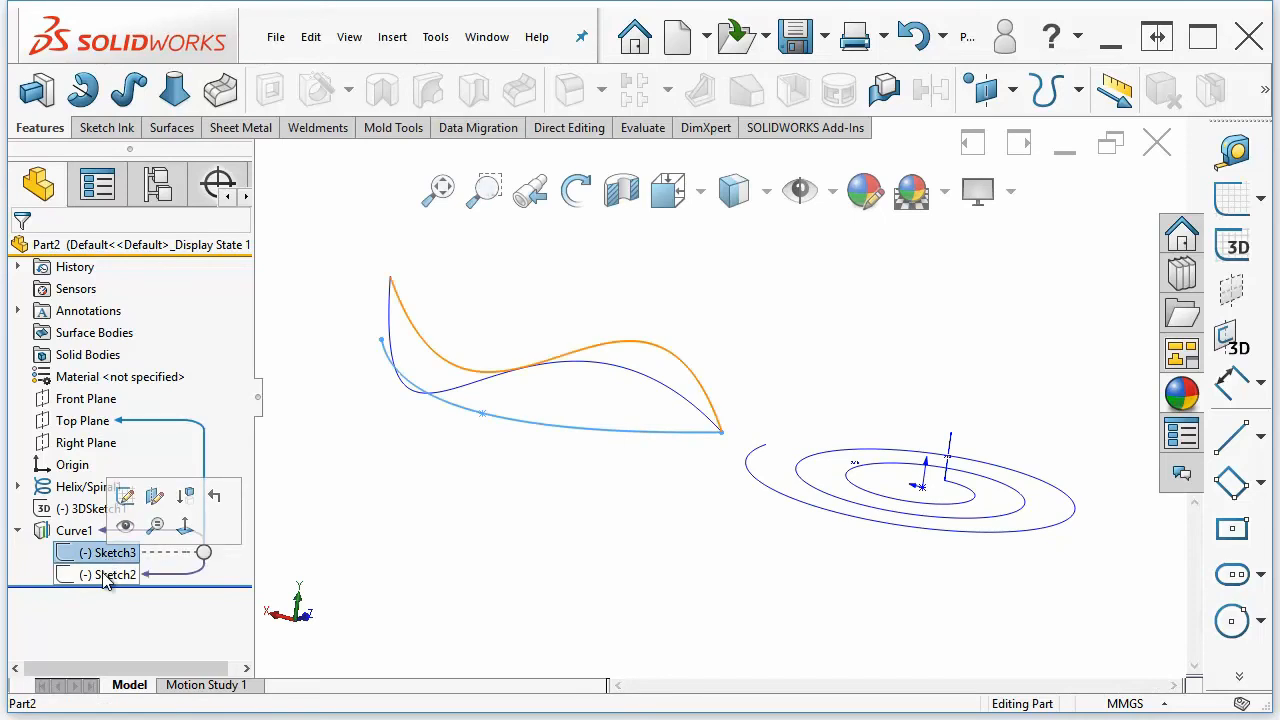
left_click(106, 576)
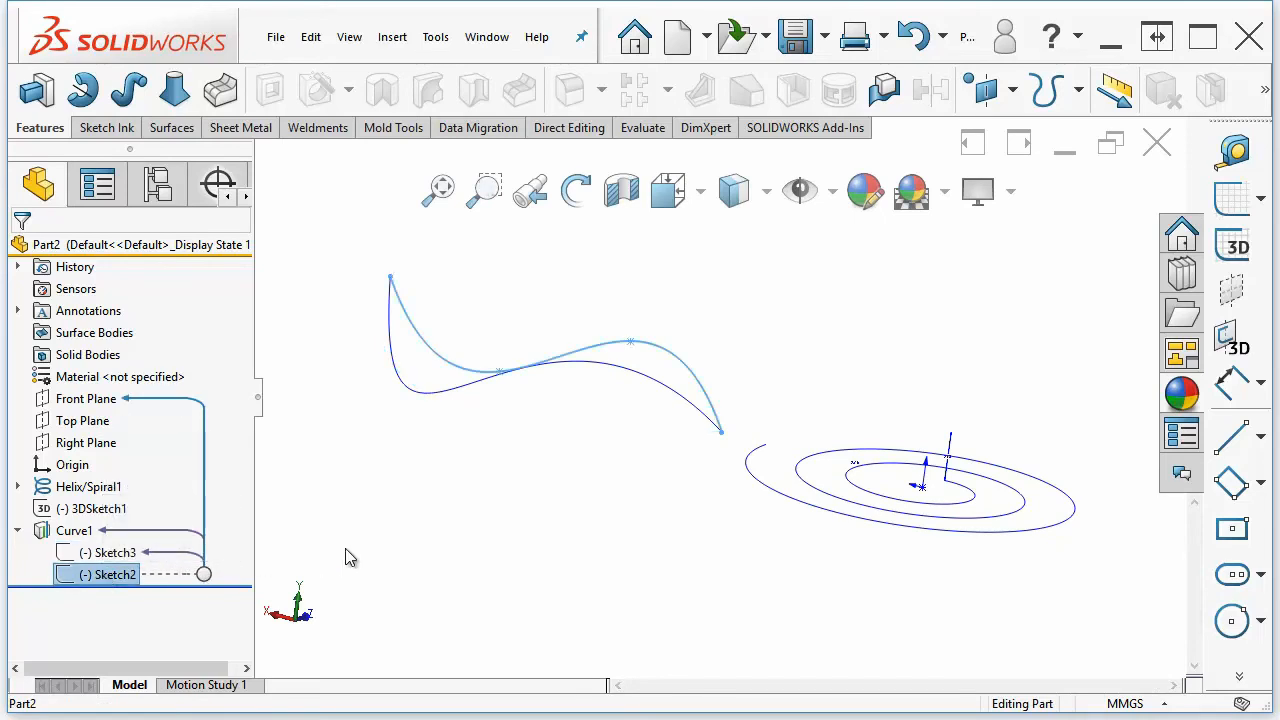
left_click(423, 553)
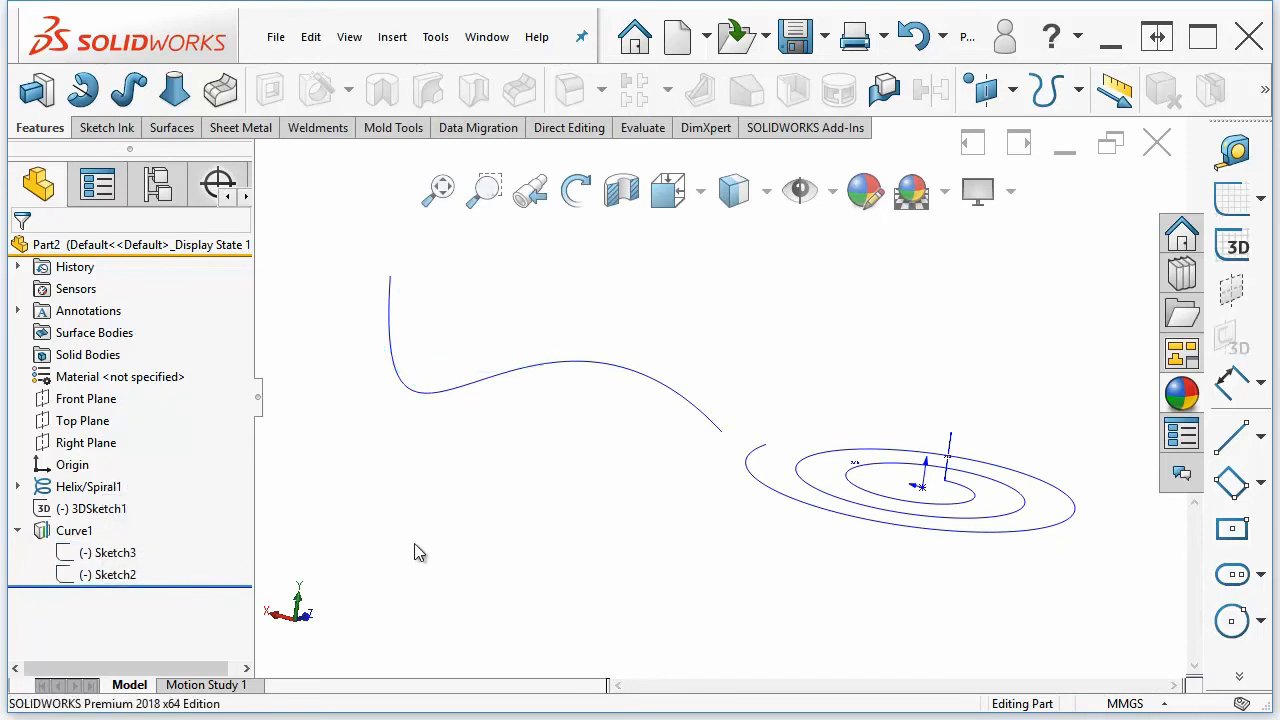
Edit the Top Plane spline sketch, drag its middle point down to flip the arch, and exit the sketch
left_click(110, 553)
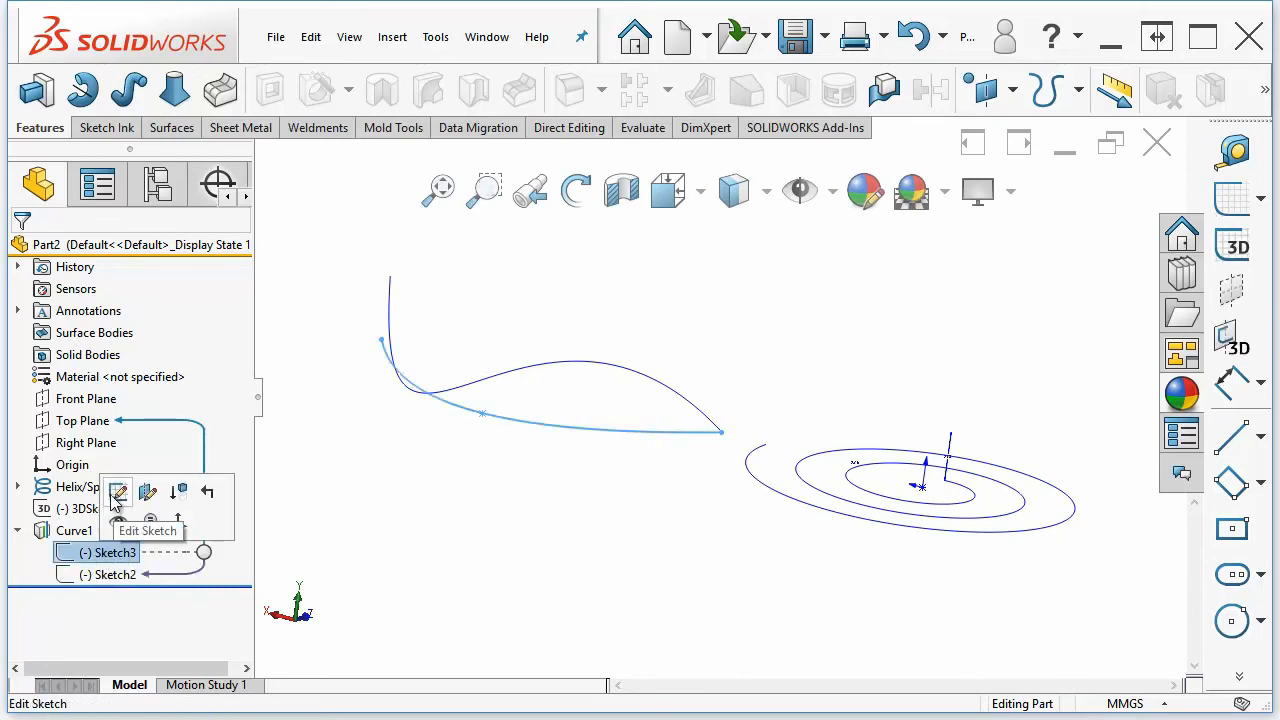
left_click(129, 494)
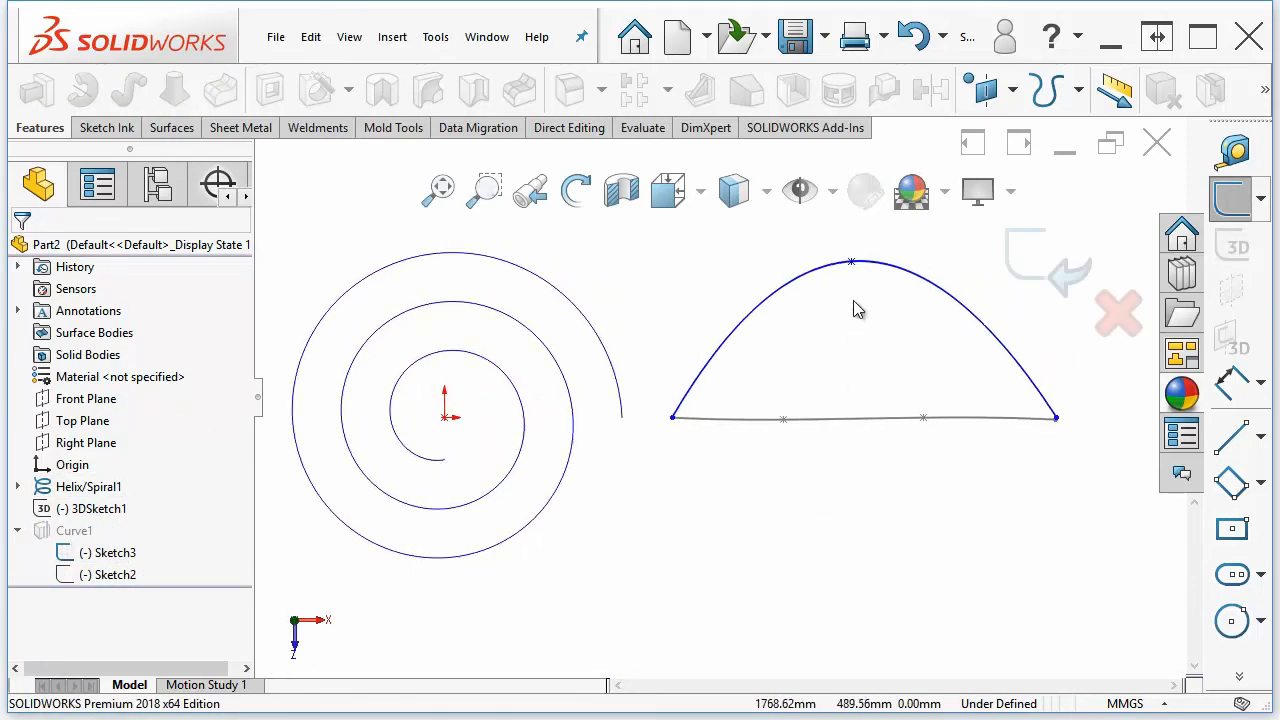
left_click_drag(857, 271, 859, 578)
left_click(1031, 270)
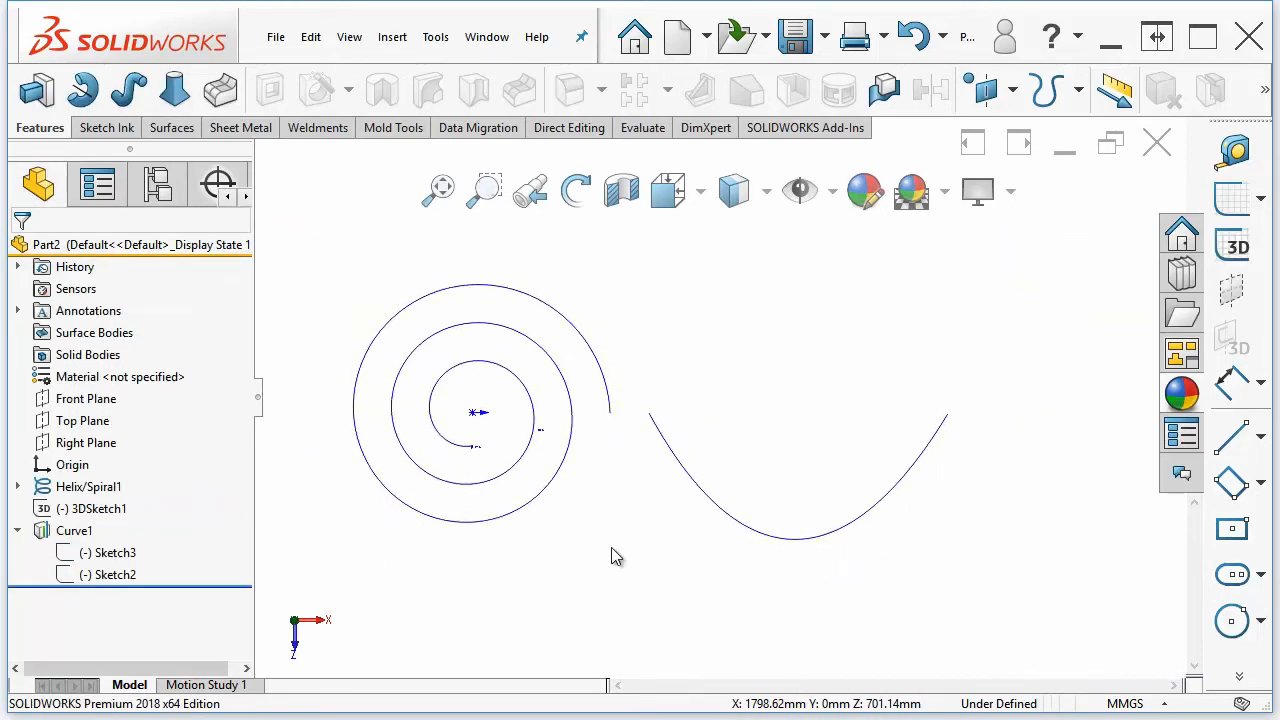
Edit the Top Plane spline sketch again, drag its right endpoint inward and downward, and exit the sketch
middle_click_drag(637, 600, 643, 590)
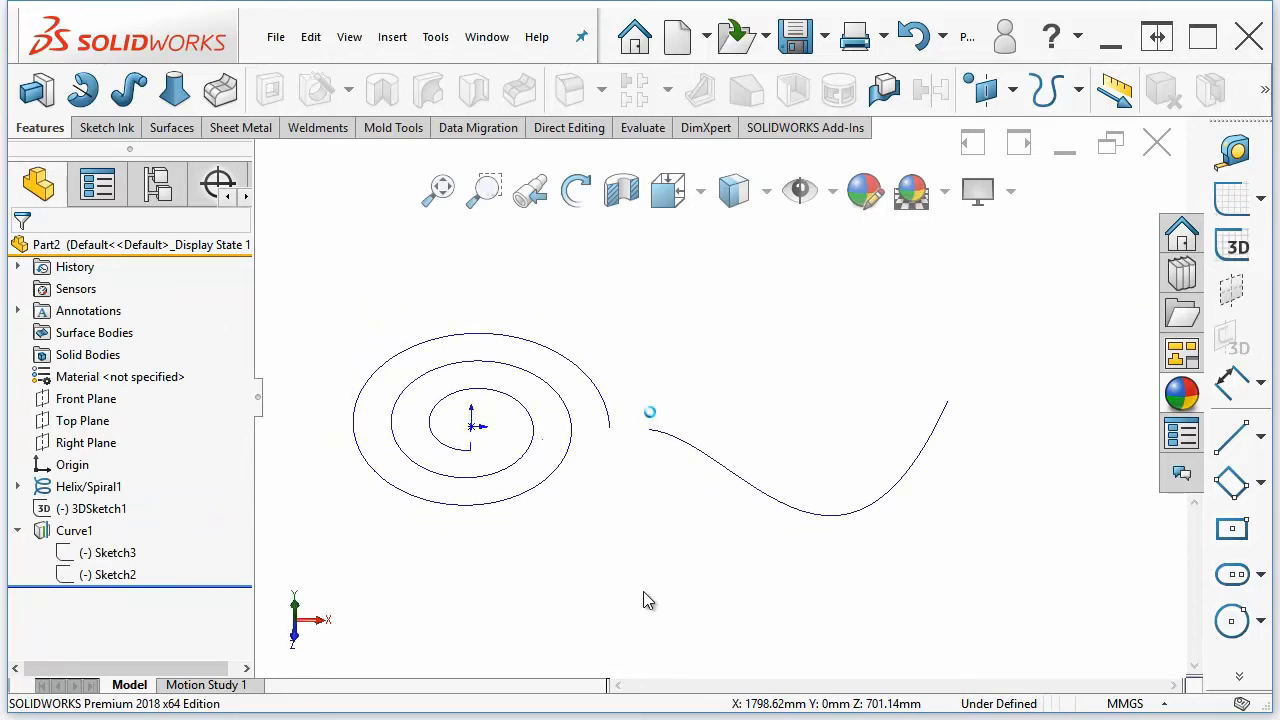
left_click(98, 561)
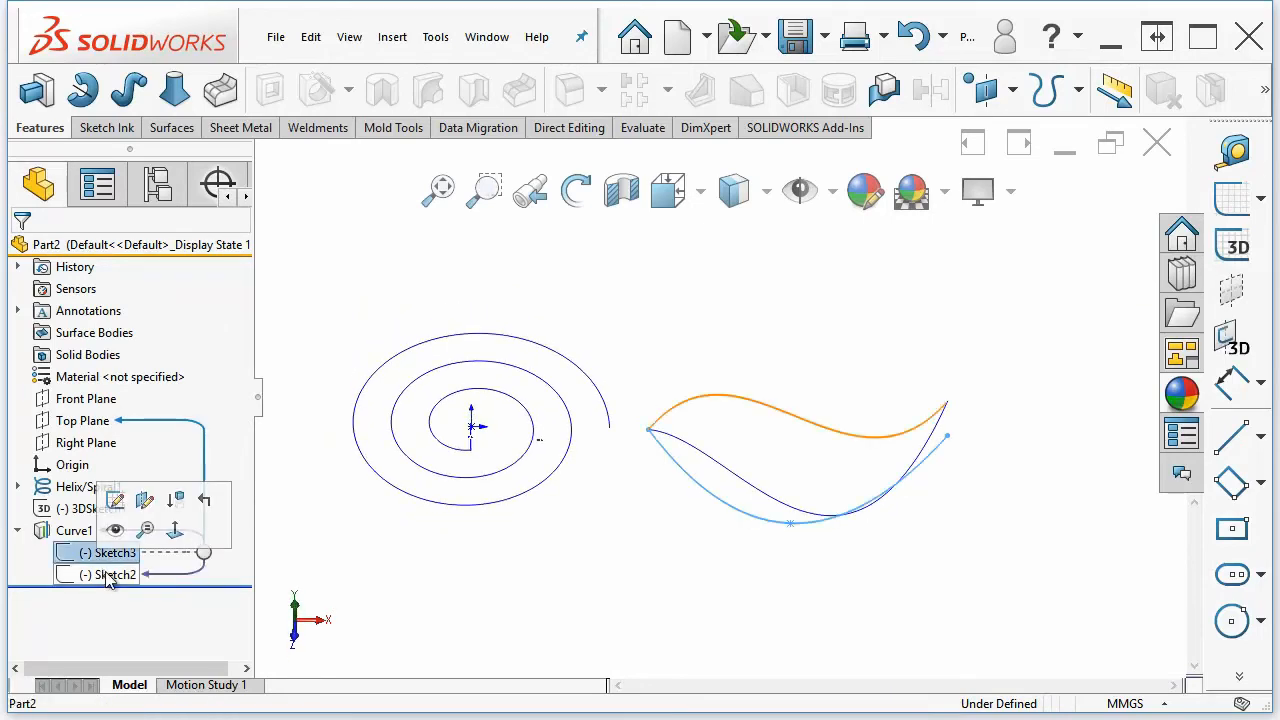
left_click(116, 500)
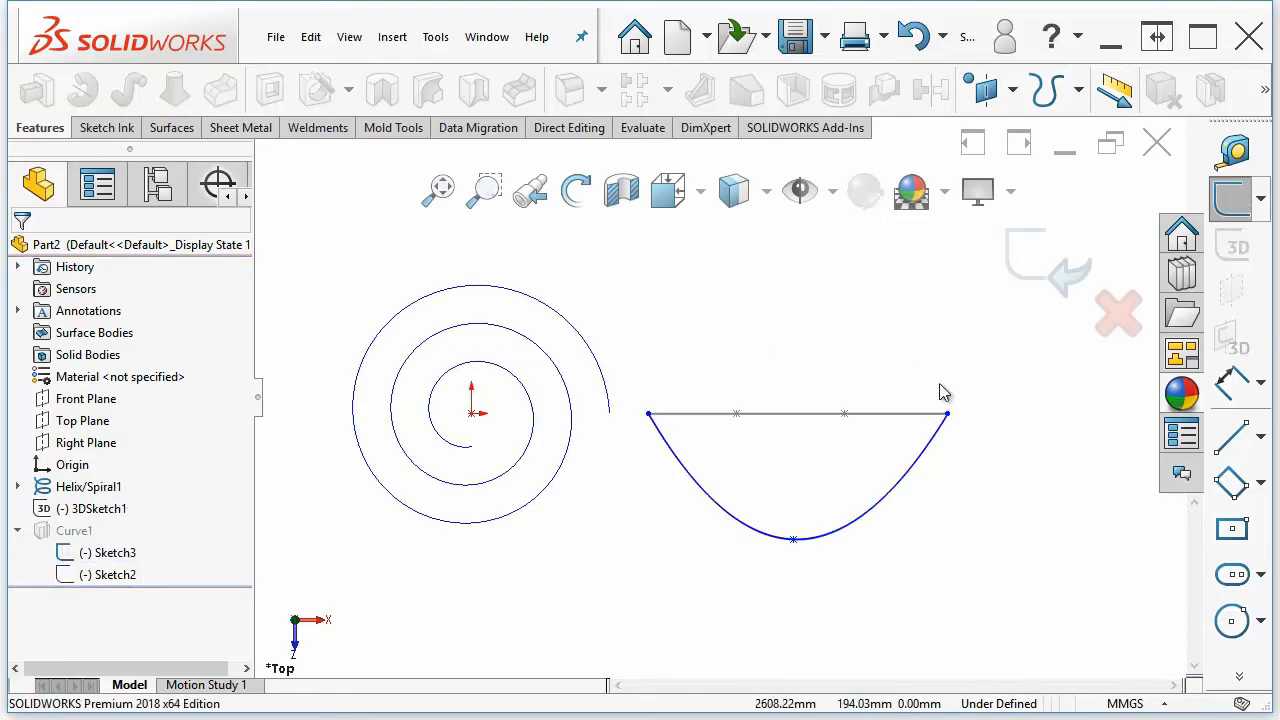
left_click_drag(948, 424, 869, 494)
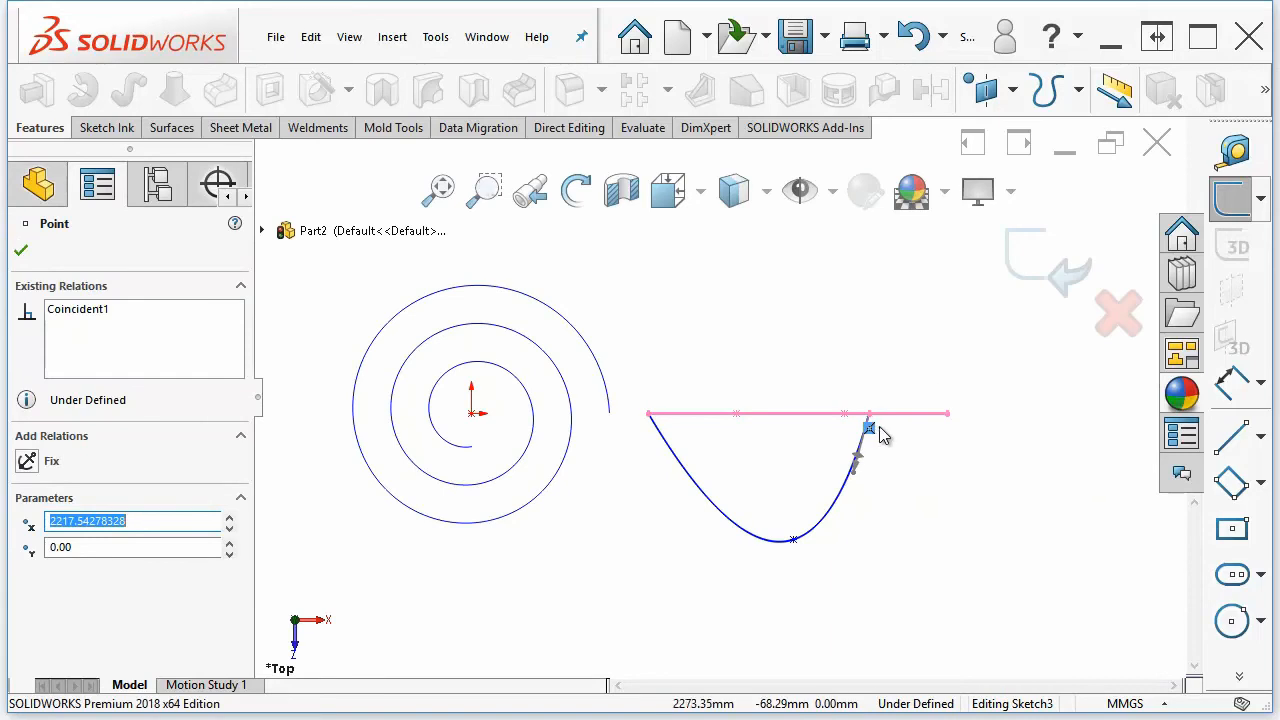
mouse_move(873, 422)
left_mouse_down()
mouse_move(820, 497)
mouse_move(839, 511)
left_mouse_up()
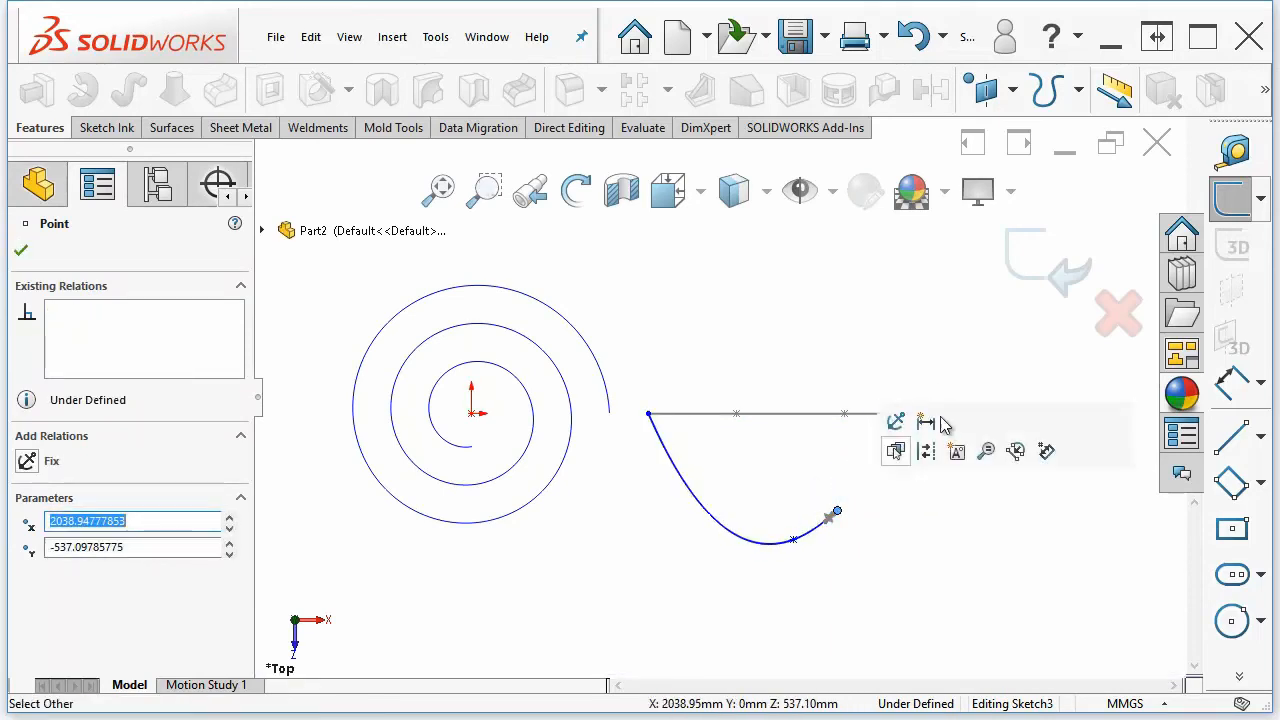
left_click(1055, 265)
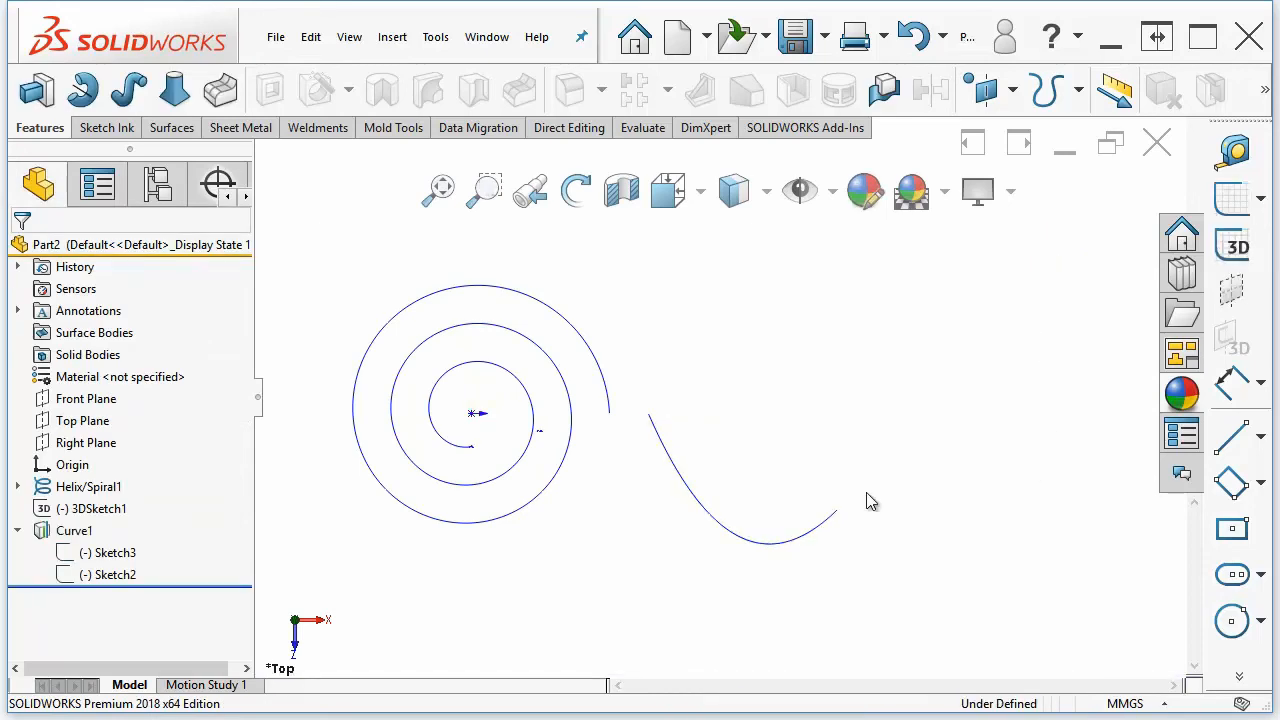
Edit the Top Plane spline sketch once more, drag its right endpoint outward and upward, and exit the sketch
mouse_move(831, 517)
middle_mouse_down()
mouse_move(828, 578)
mouse_move(788, 503)
middle_mouse_up()
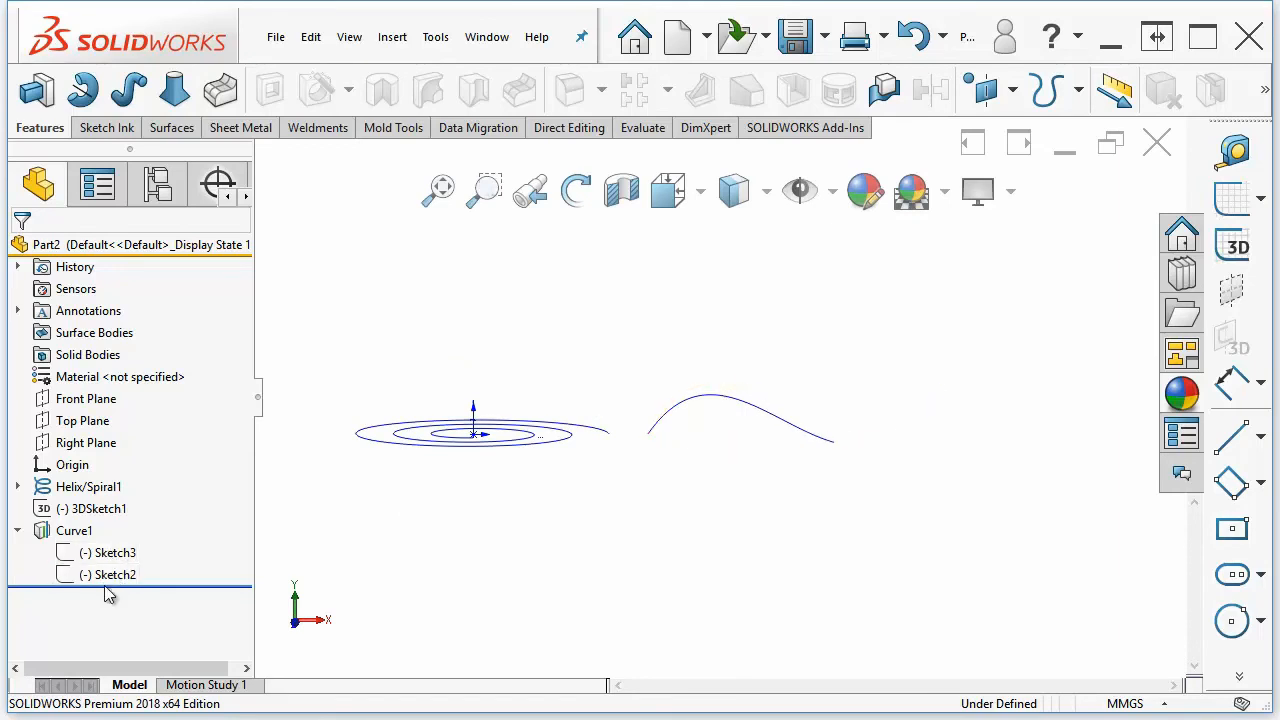
mouse_move(105, 584)
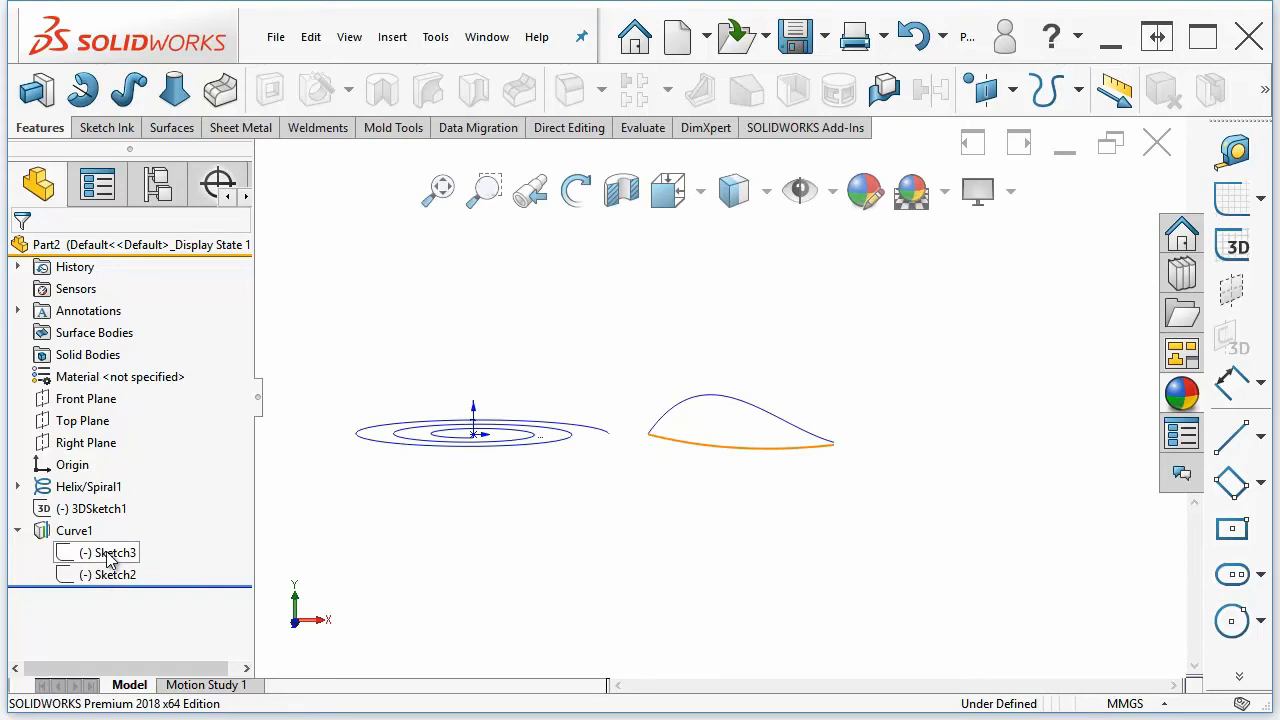
left_click(108, 558)
left_click(124, 493)
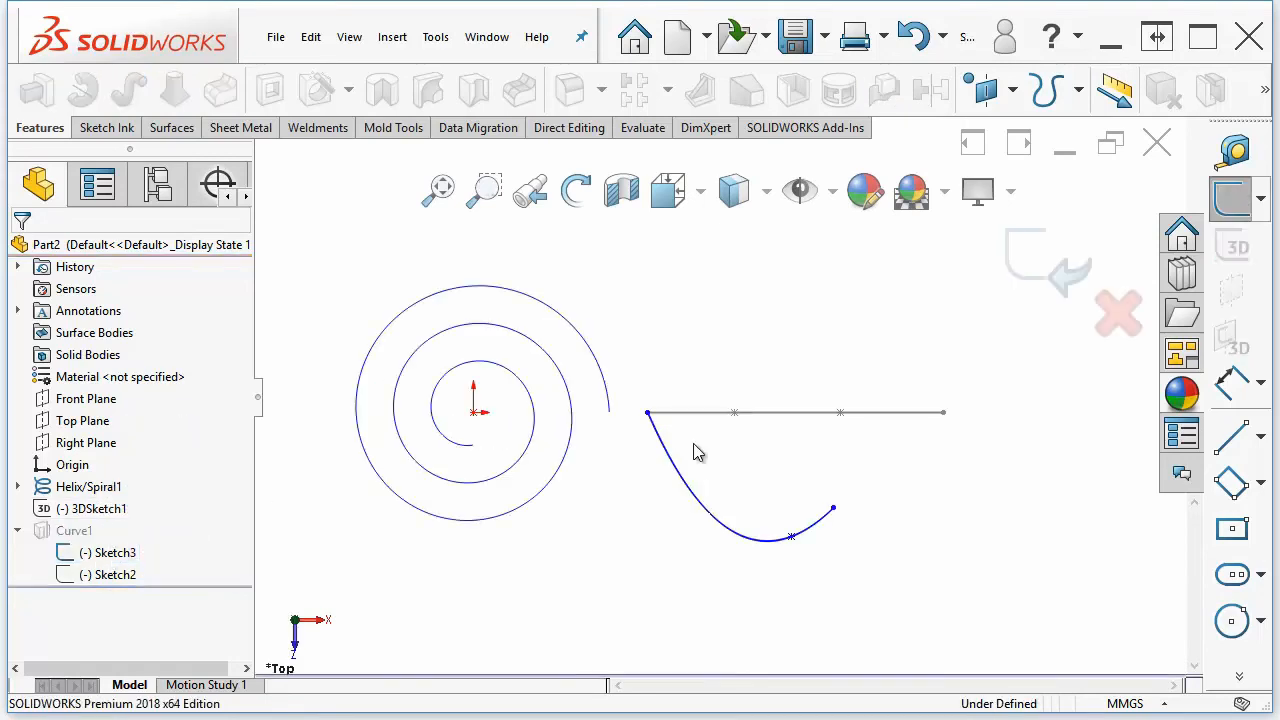
left_click(834, 508)
left_click_drag(834, 508, 1032, 297)
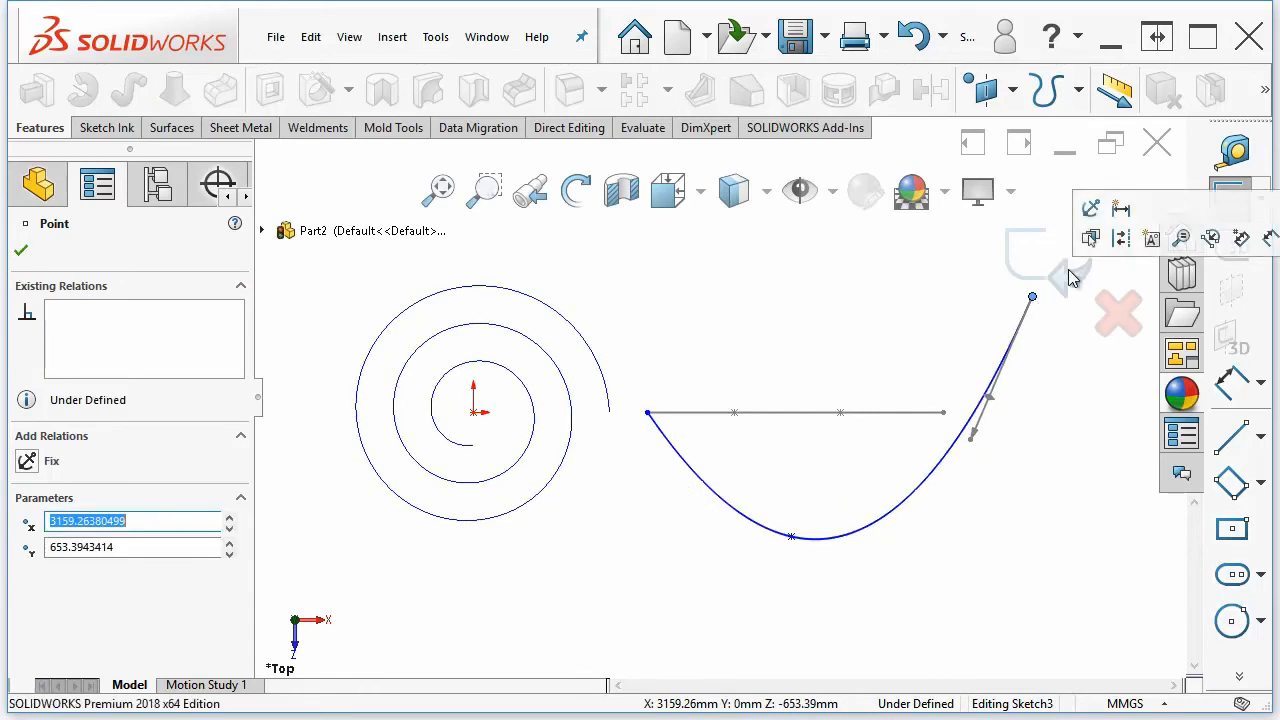
left_click(1073, 272)
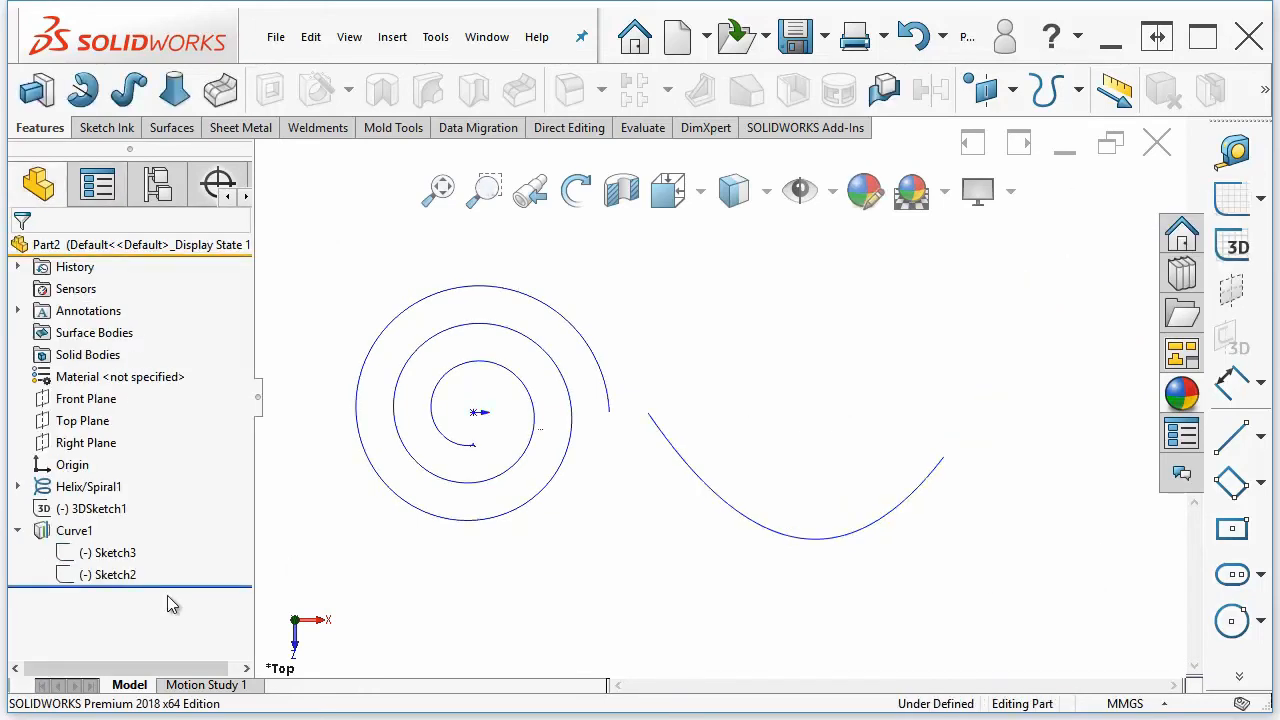
Highlight the Front Plane spline sketch and orbit the view to compare it with the projected curve
left_click(101, 576)
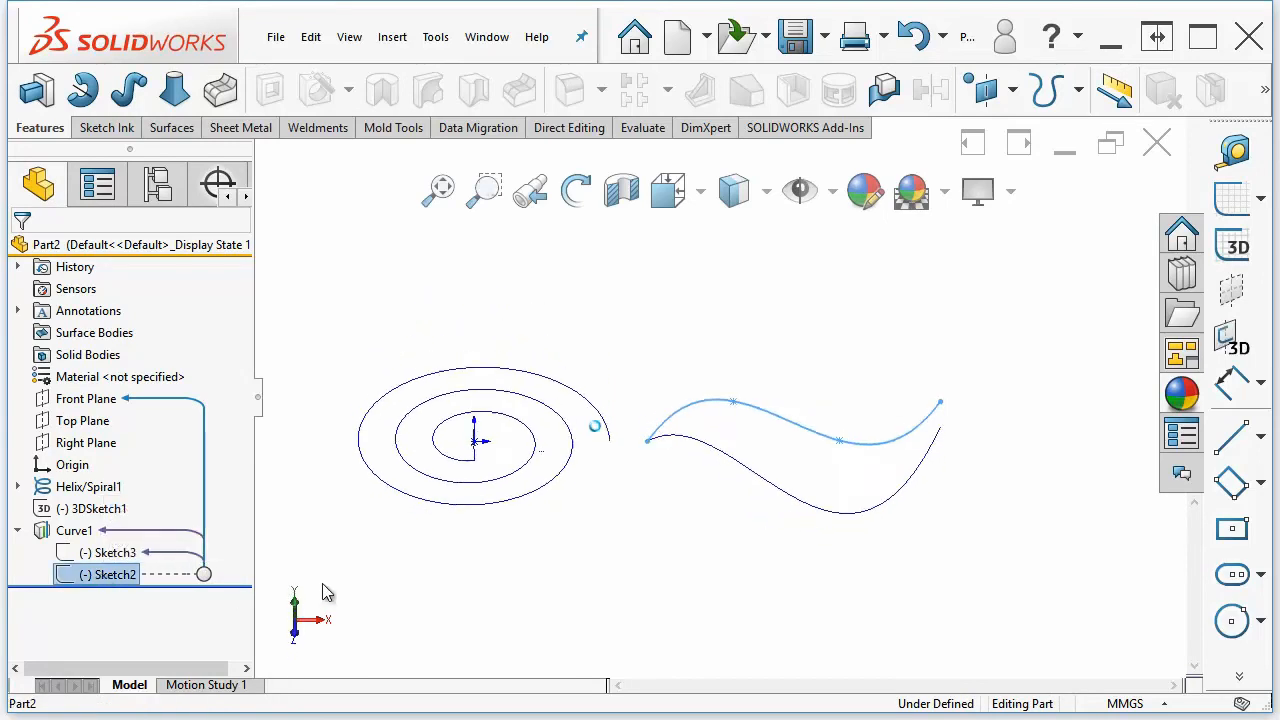
middle_click_drag(326, 581, 572, 613)
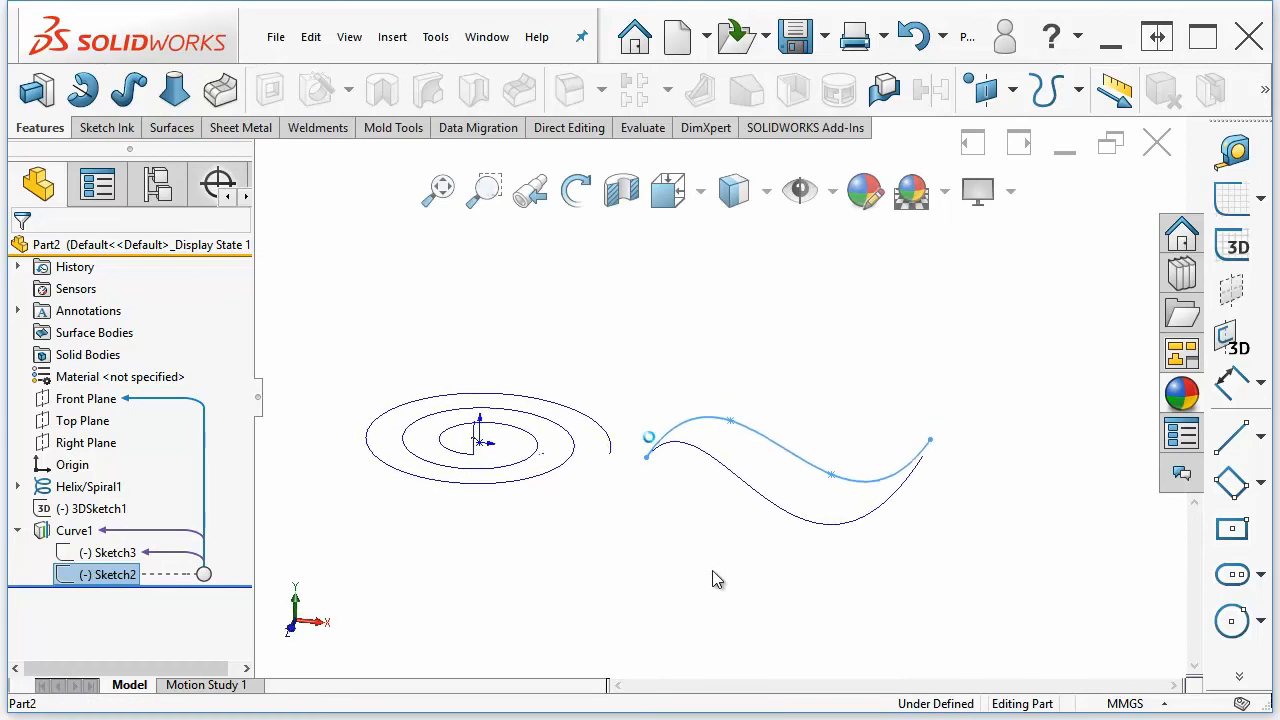
left_click(620, 571)
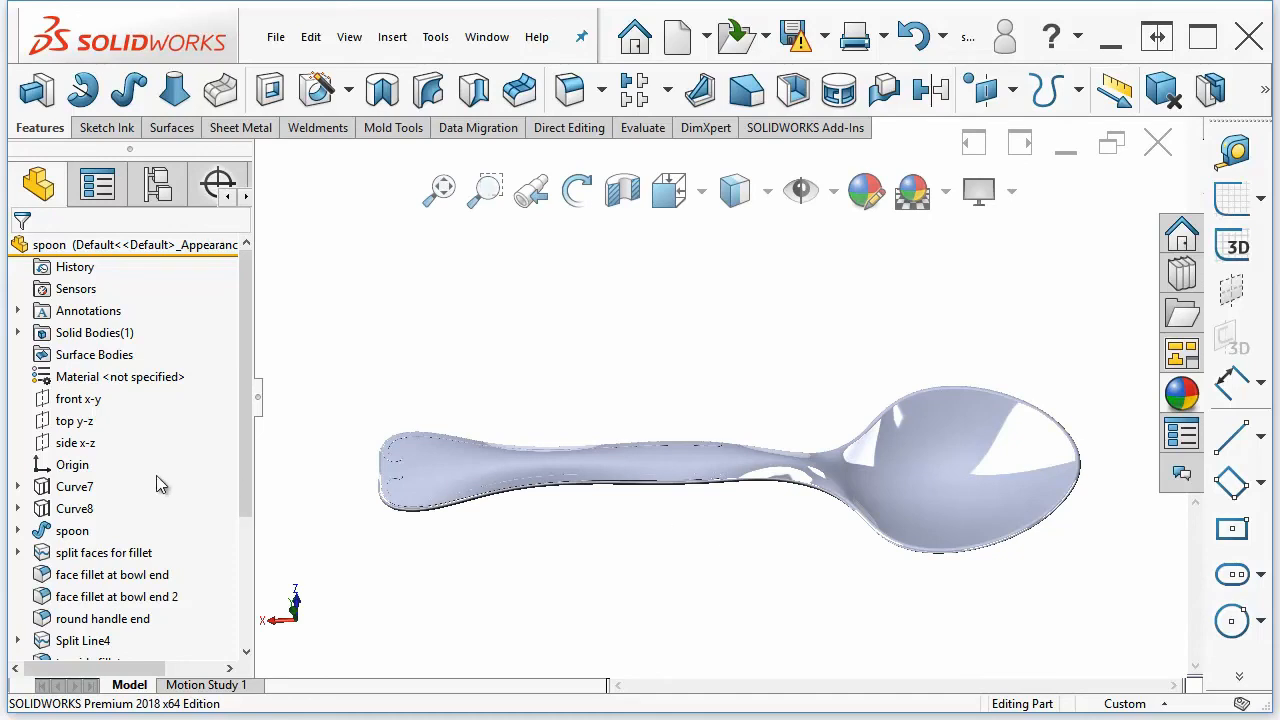
In the spoon part, examine Curve7, Curve8 and the spoon feature to see which sketches they use
left_click(19, 487)
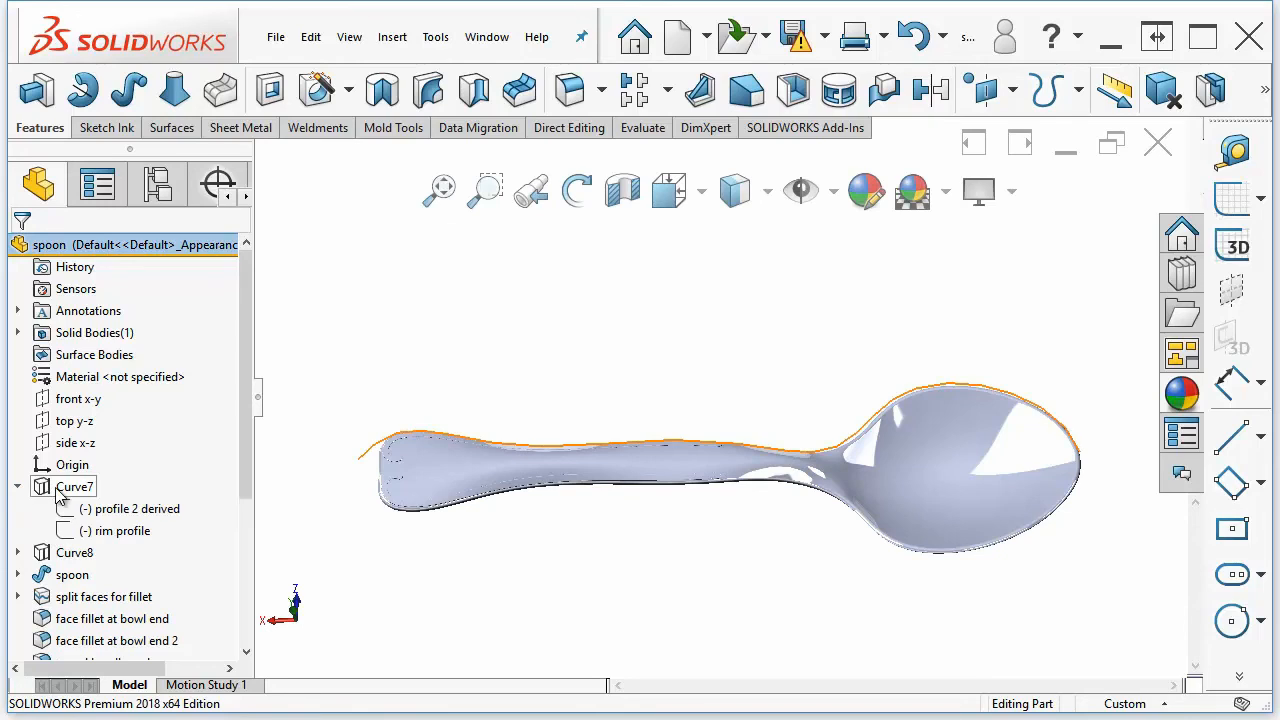
left_click(66, 555)
left_click(572, 359)
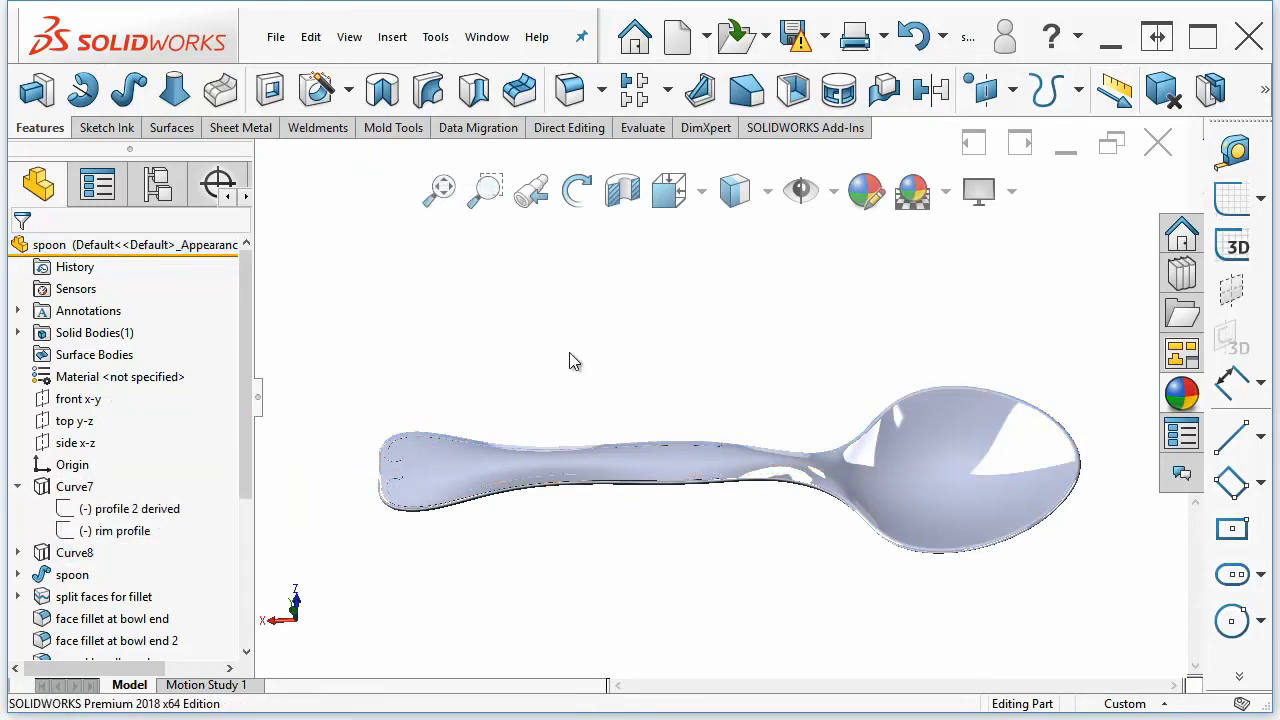
left_click(61, 578)
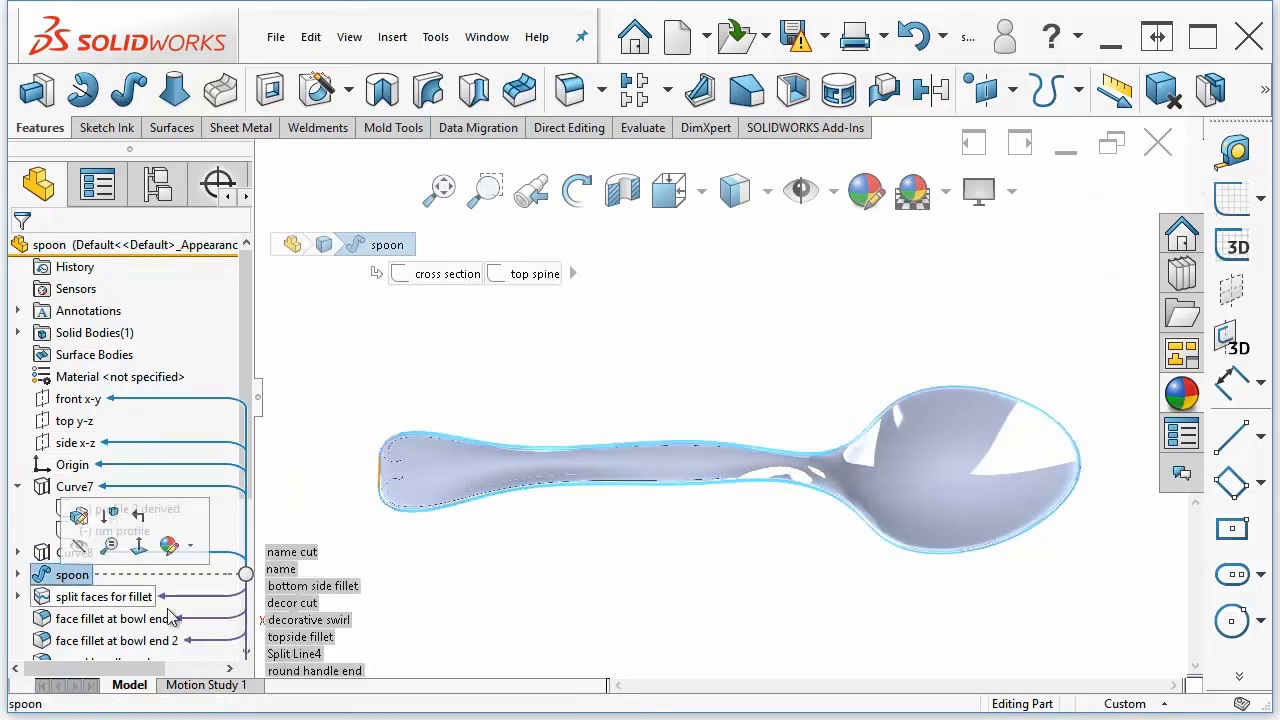
left_click(592, 597)
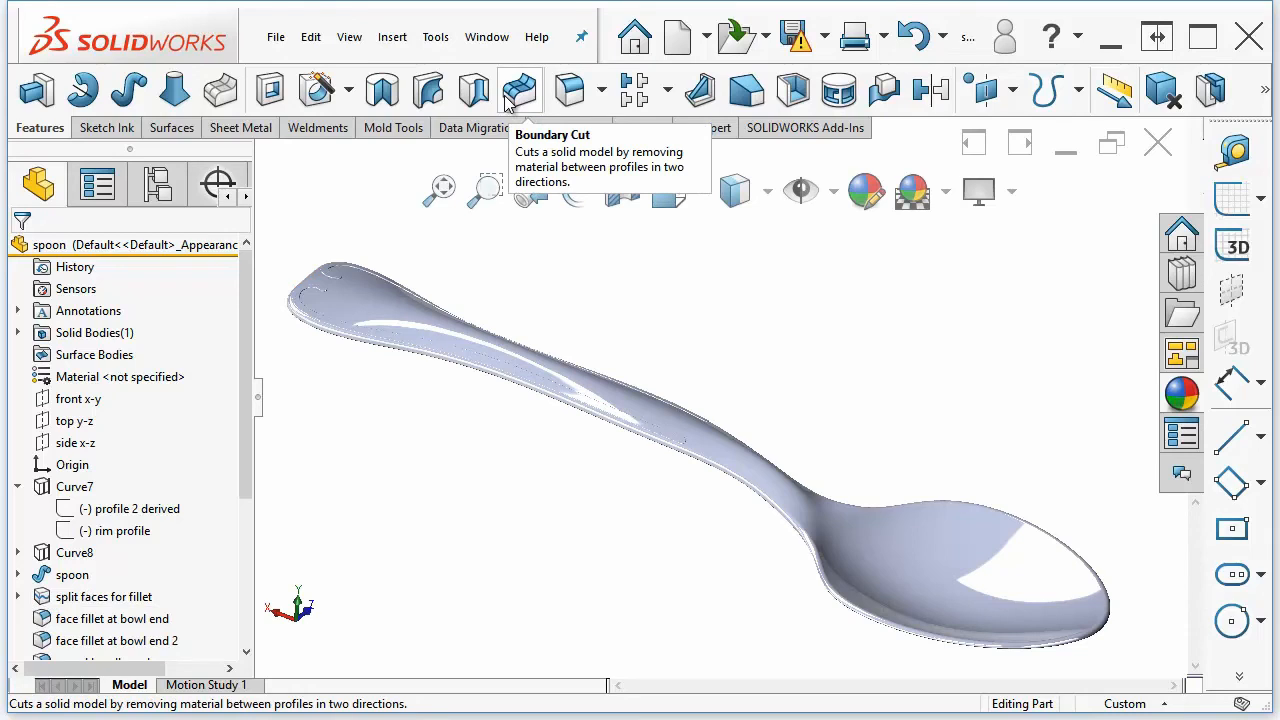
Start a Flex feature with Bending and select the spoon's solid body
left_click(399, 40)
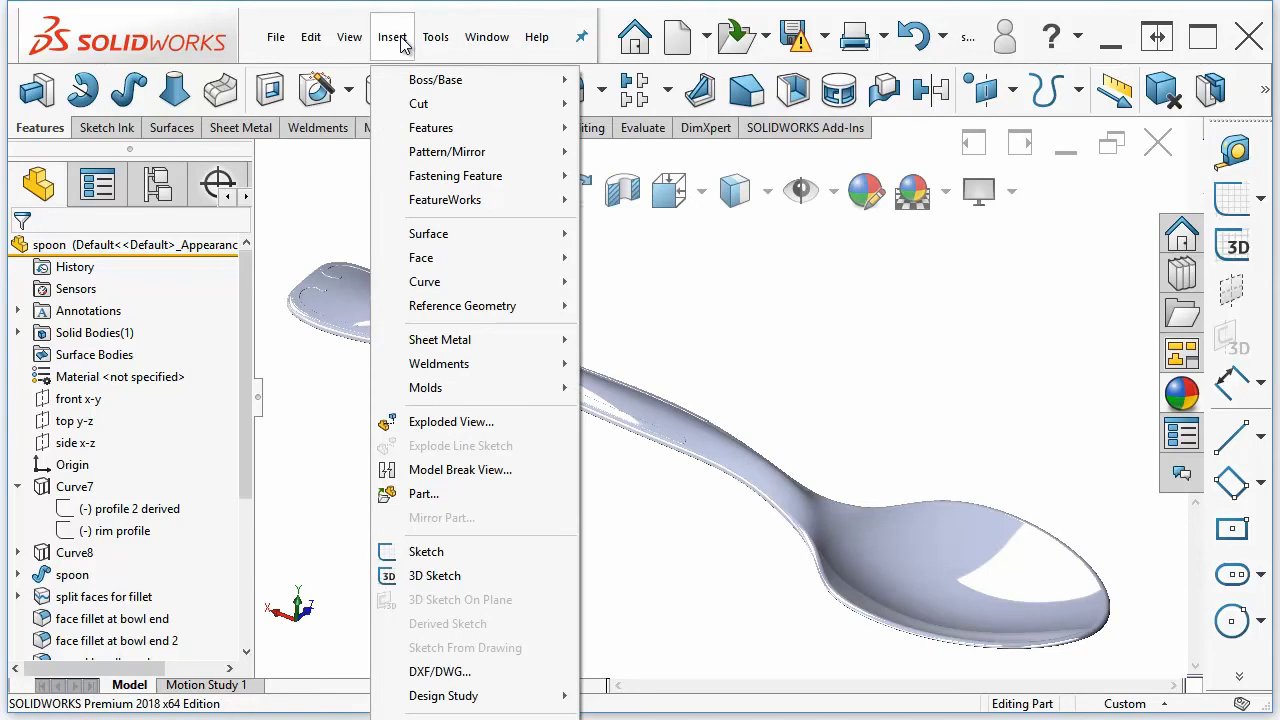
mouse_move(439, 138)
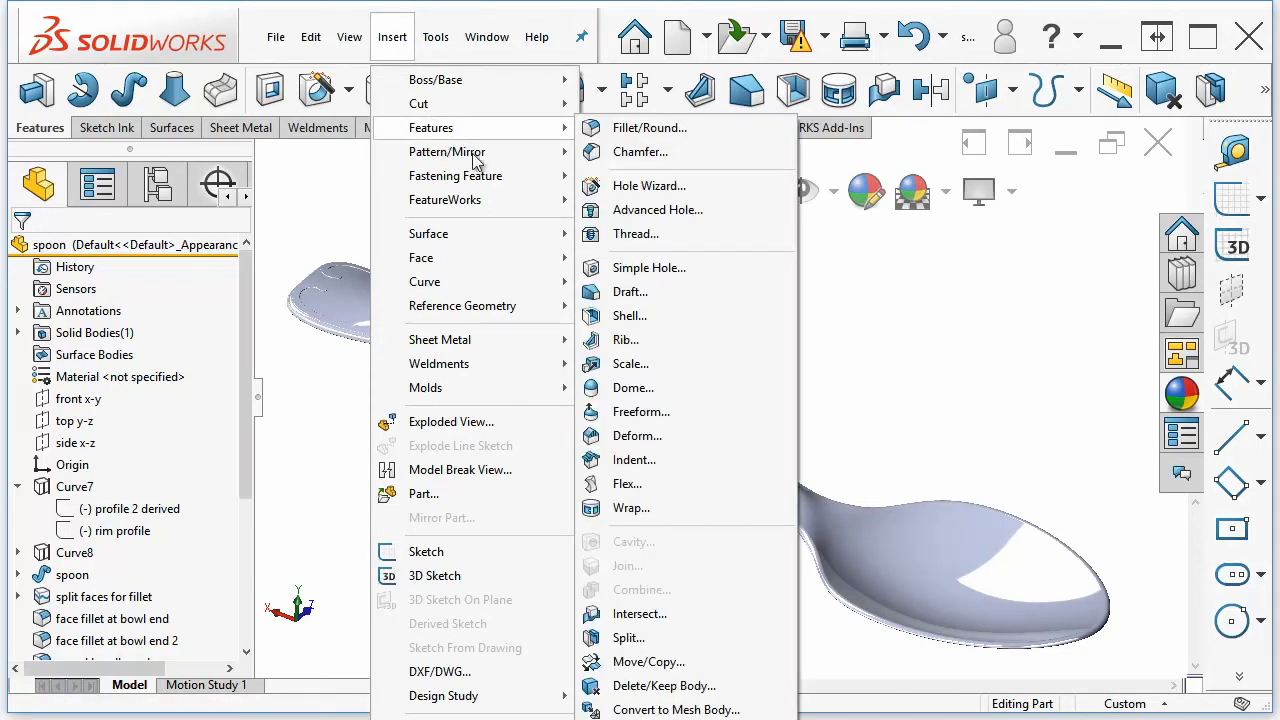
left_click(619, 486)
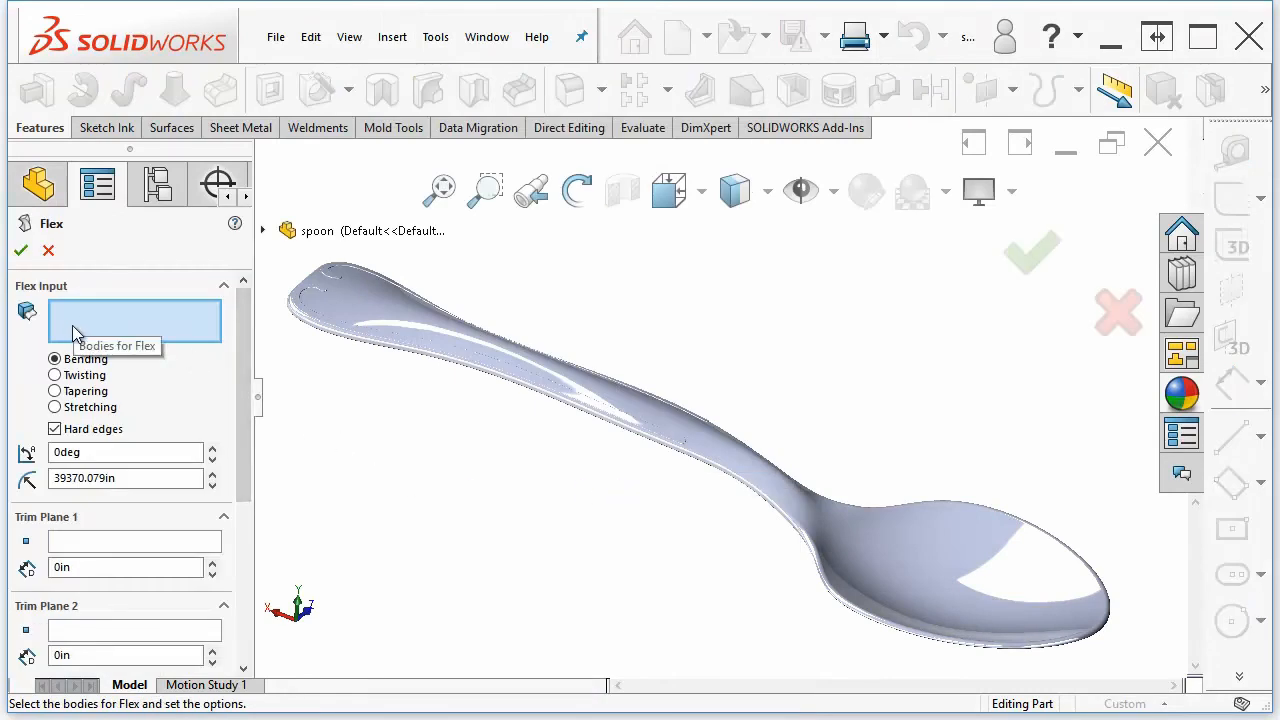
left_click(457, 352)
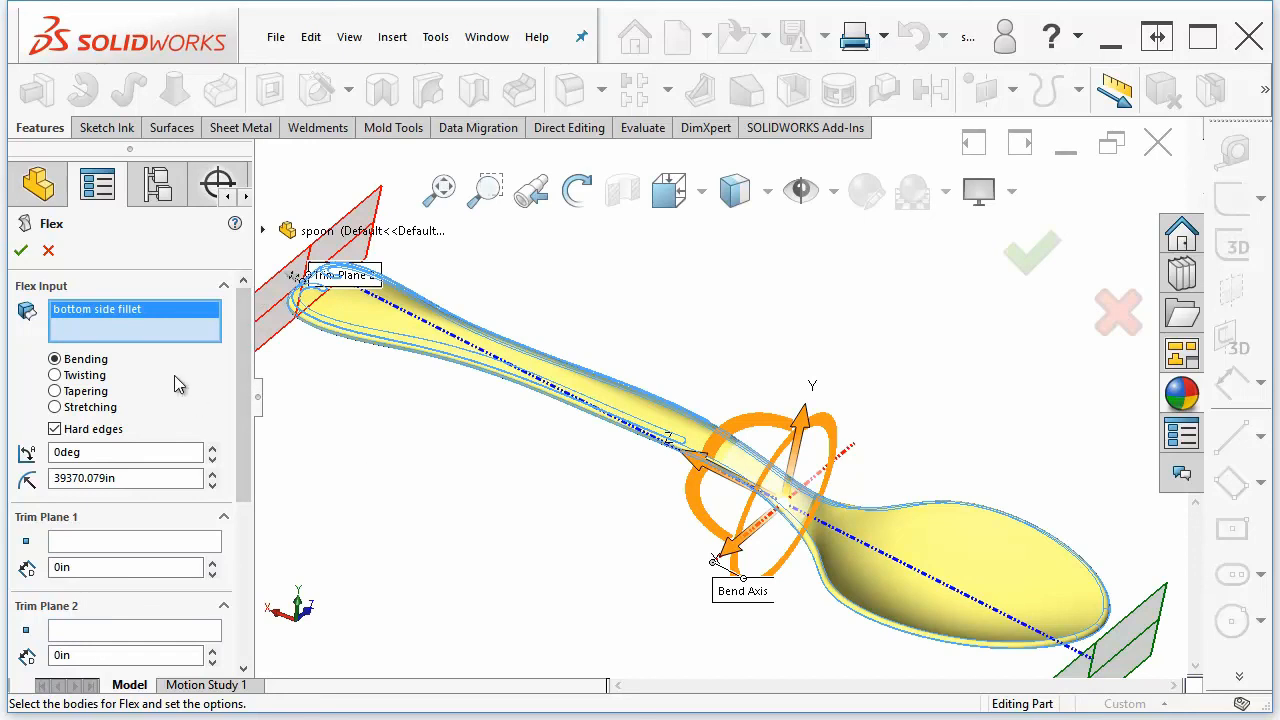
Move both trim planes in toward the spoon's neck, about 2.744 in and 3.228 in from the ends
middle_click_drag(430, 465, 998, 547)
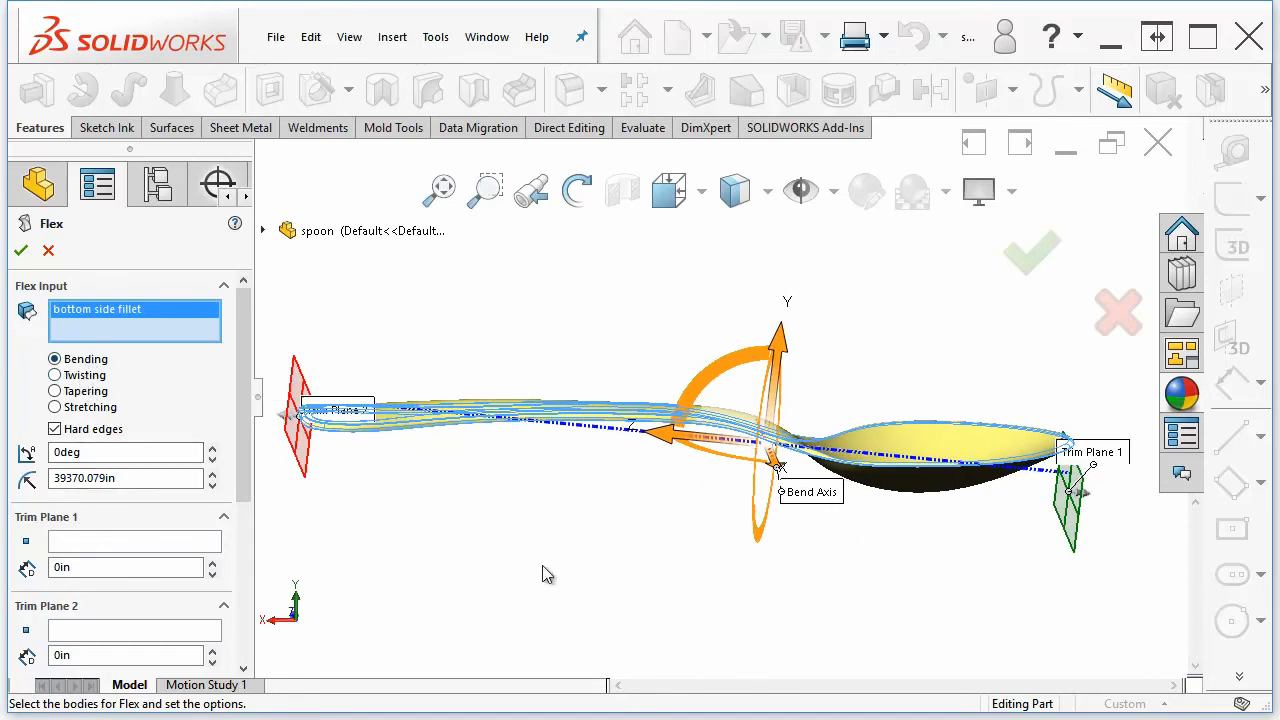
left_click(115, 545)
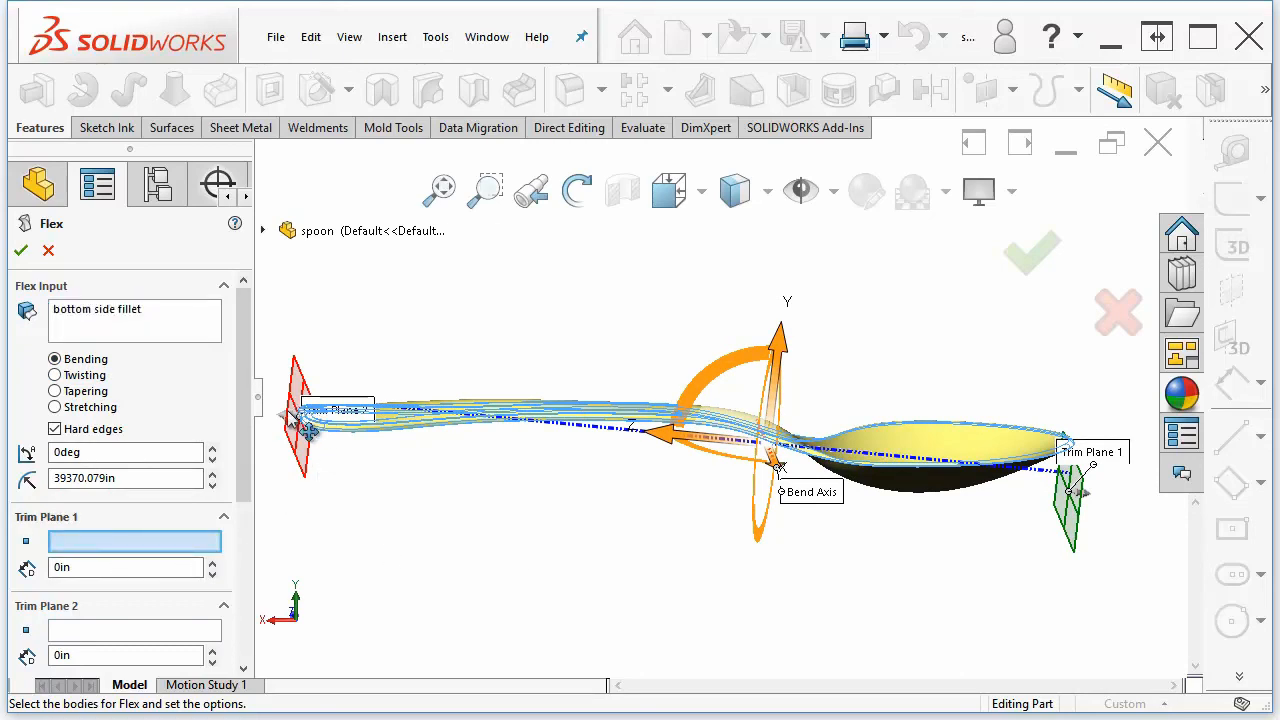
left_click_drag(318, 430, 655, 452)
left_click_drag(1072, 495, 785, 475)
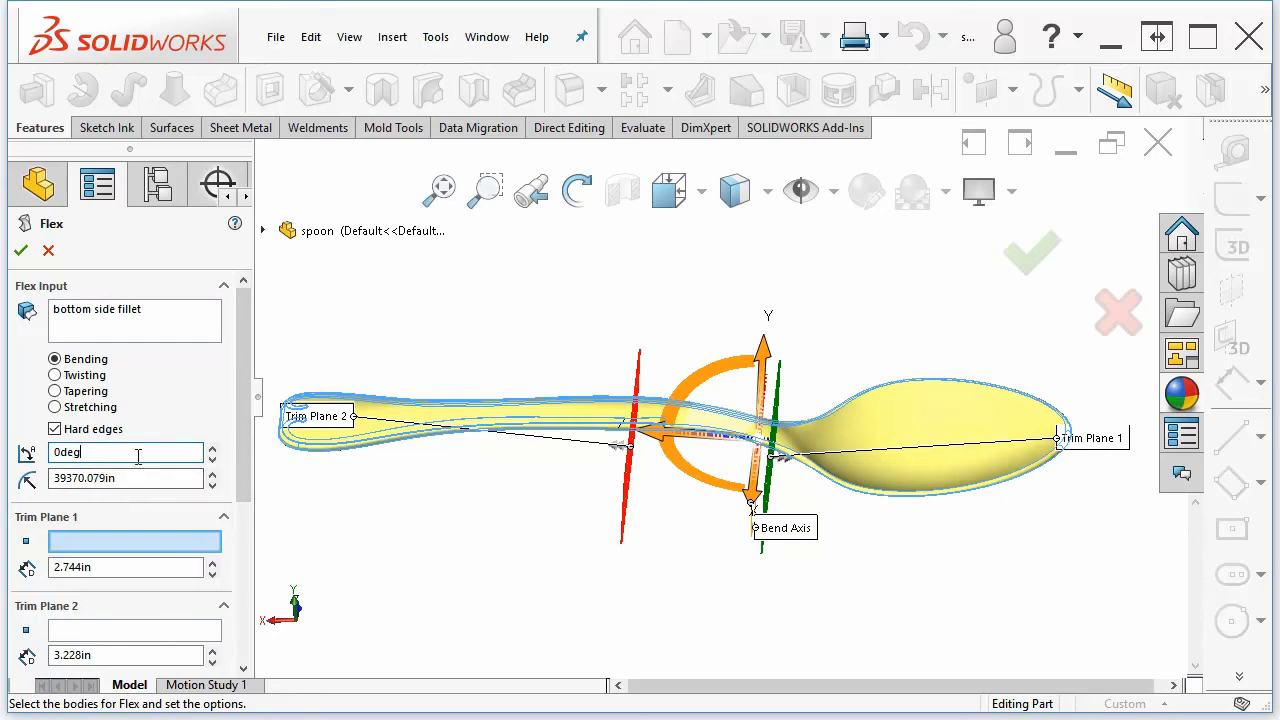
Set the flex bend angle to 27deg
left_click(211, 449)
left_click(211, 449)
left_click(211, 449)
left_click(211, 449)
left_click_drag(211, 450, 211, 450)
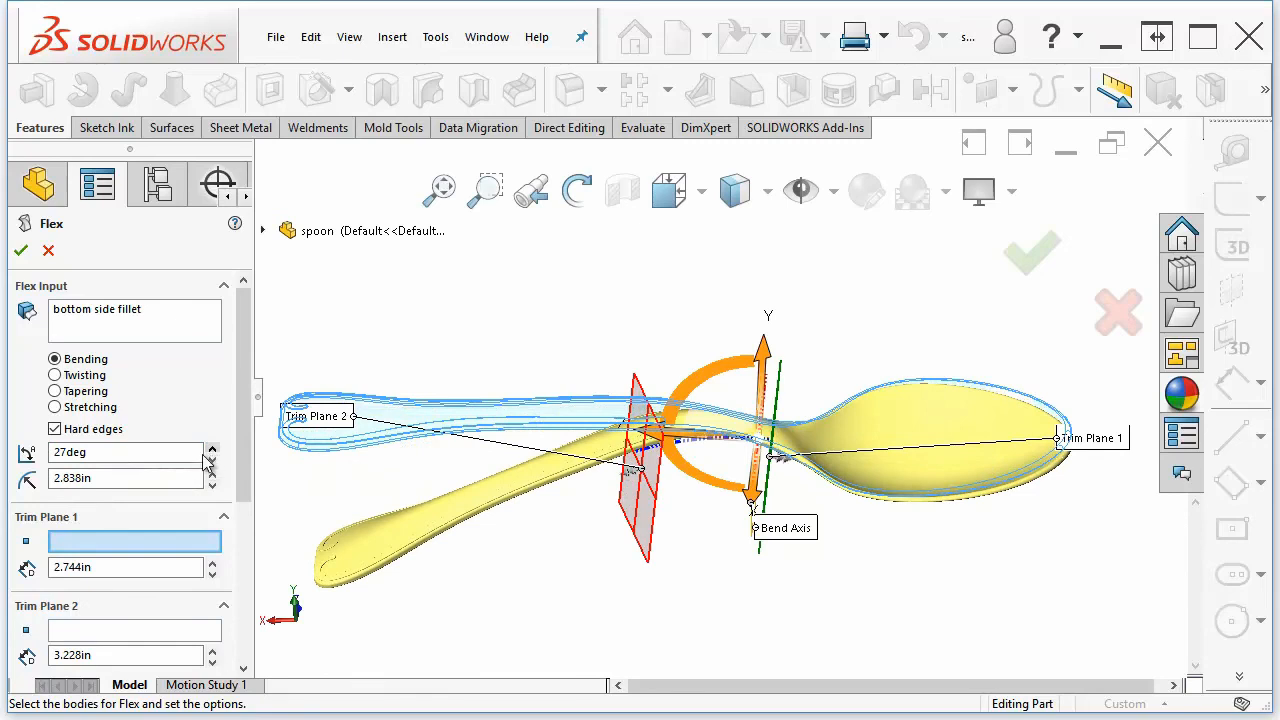
Adjust the flex bend radius with the spinner until the bend is 60deg with a 1.233in radius
double_click(168, 478)
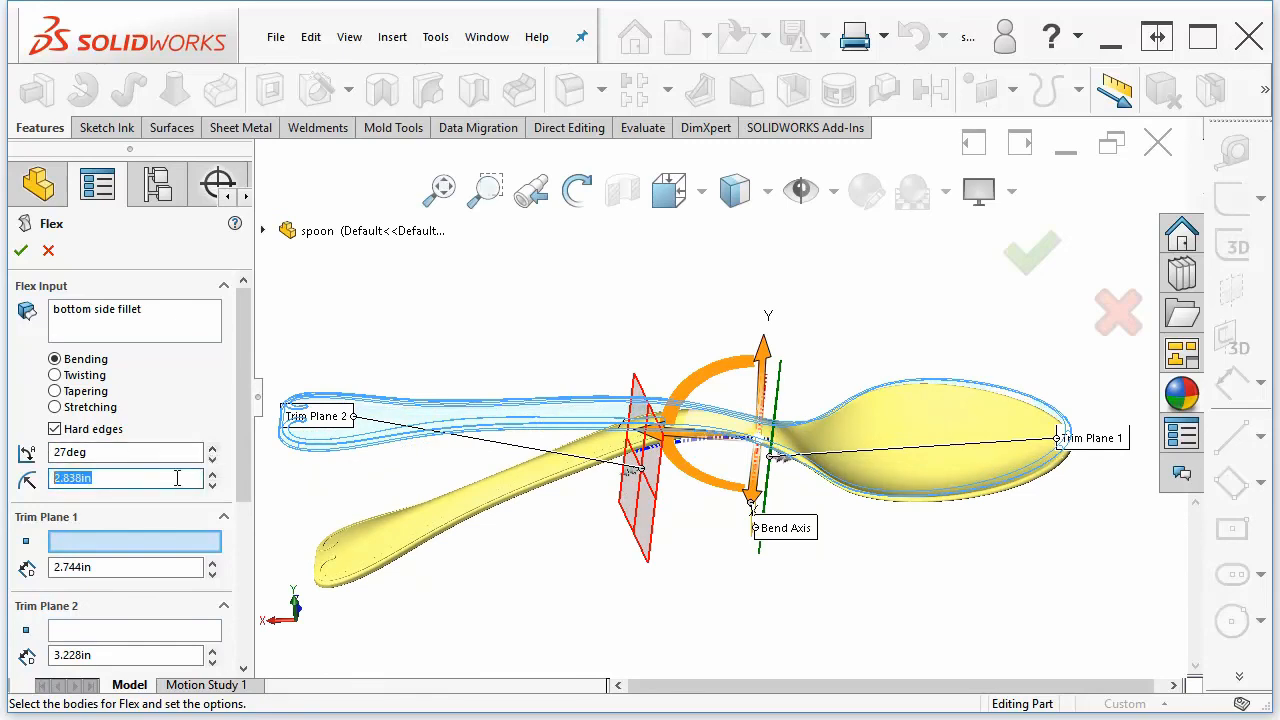
left_click_drag(211, 476, 211, 476)
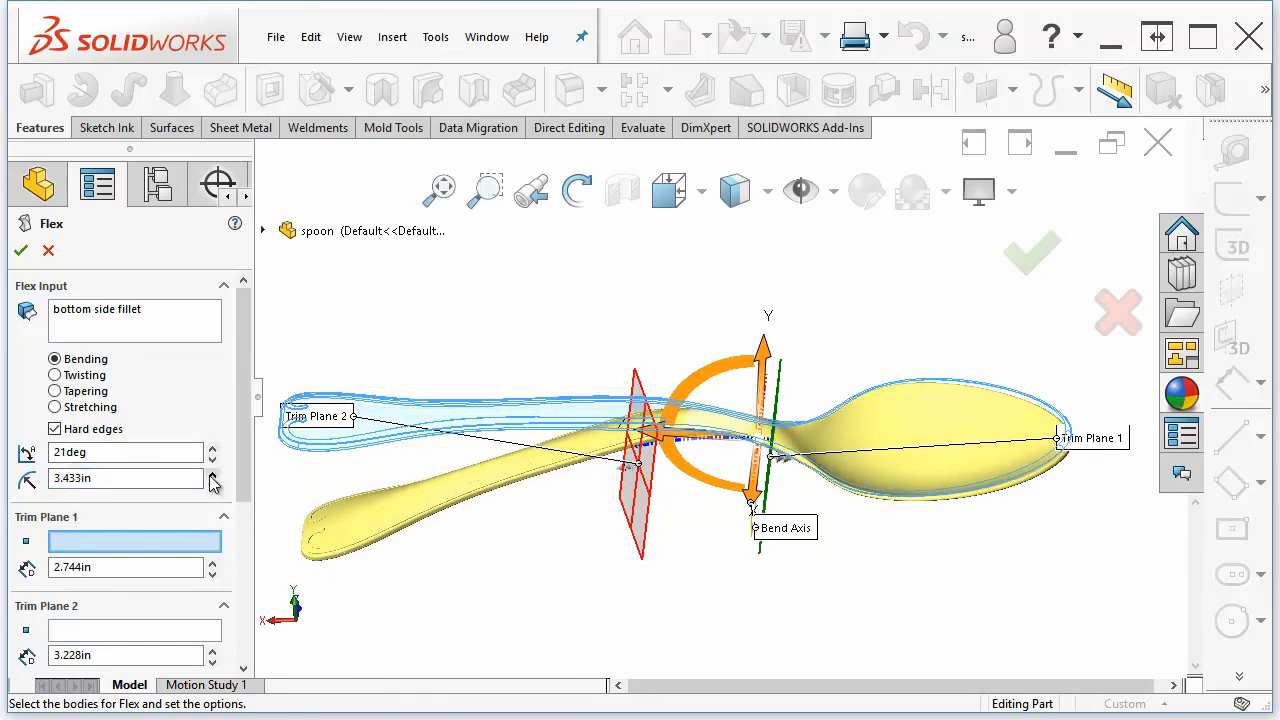
left_click(97, 479)
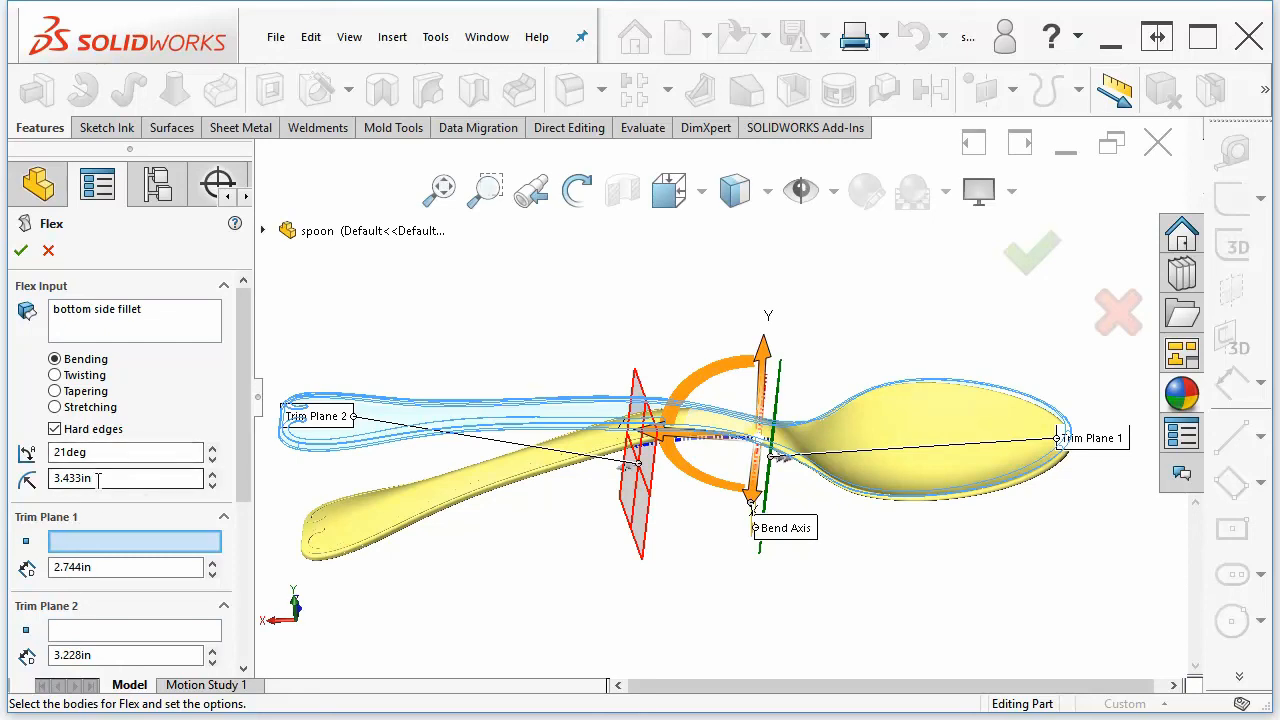
left_click(212, 474)
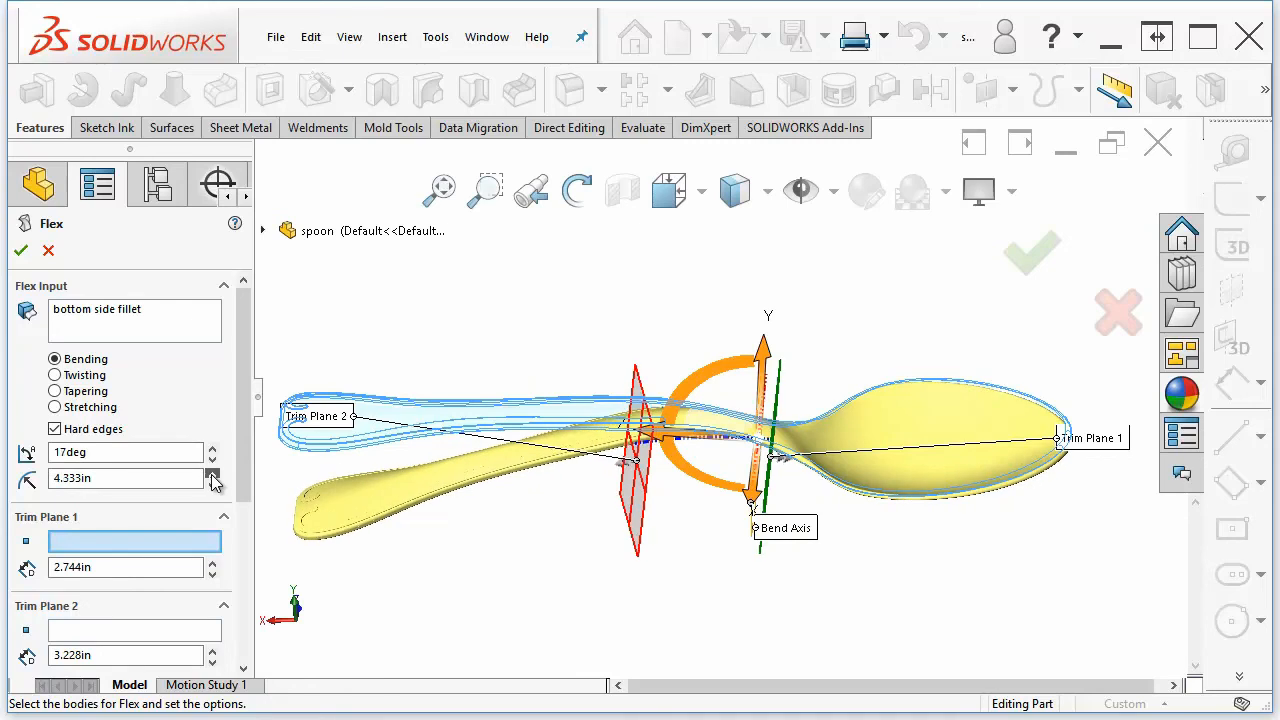
left_click(212, 486)
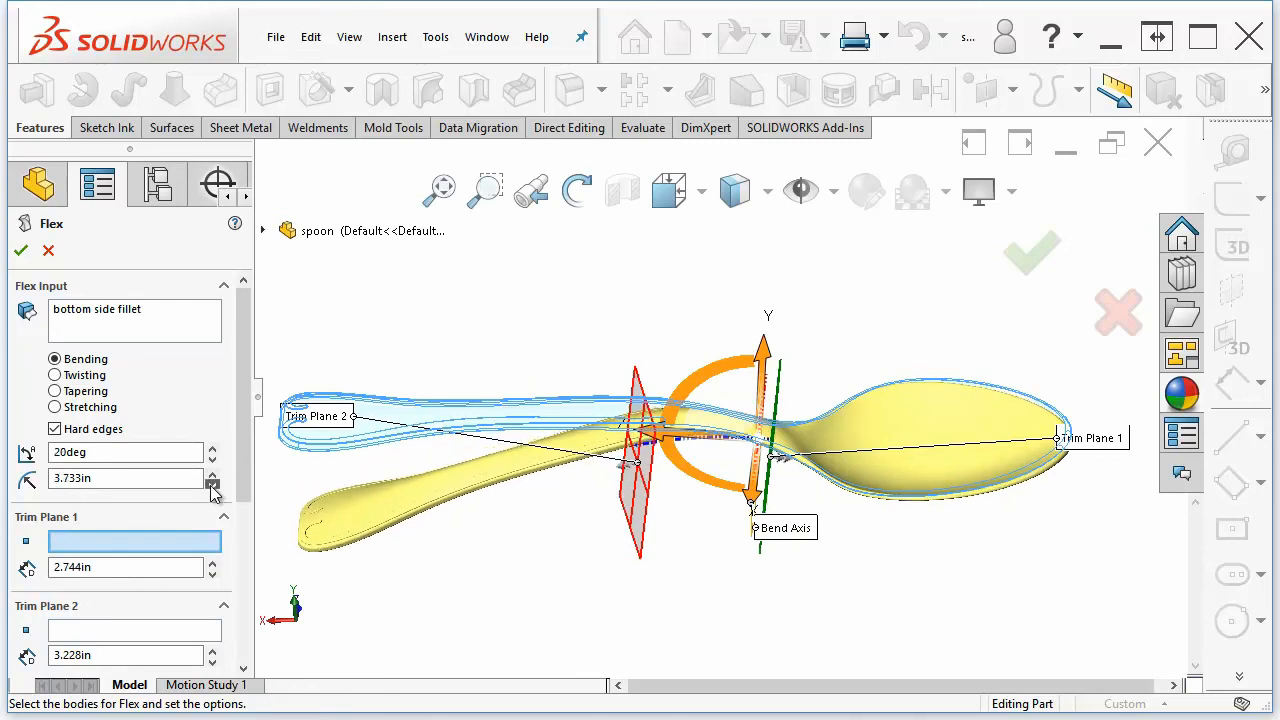
left_click(212, 486)
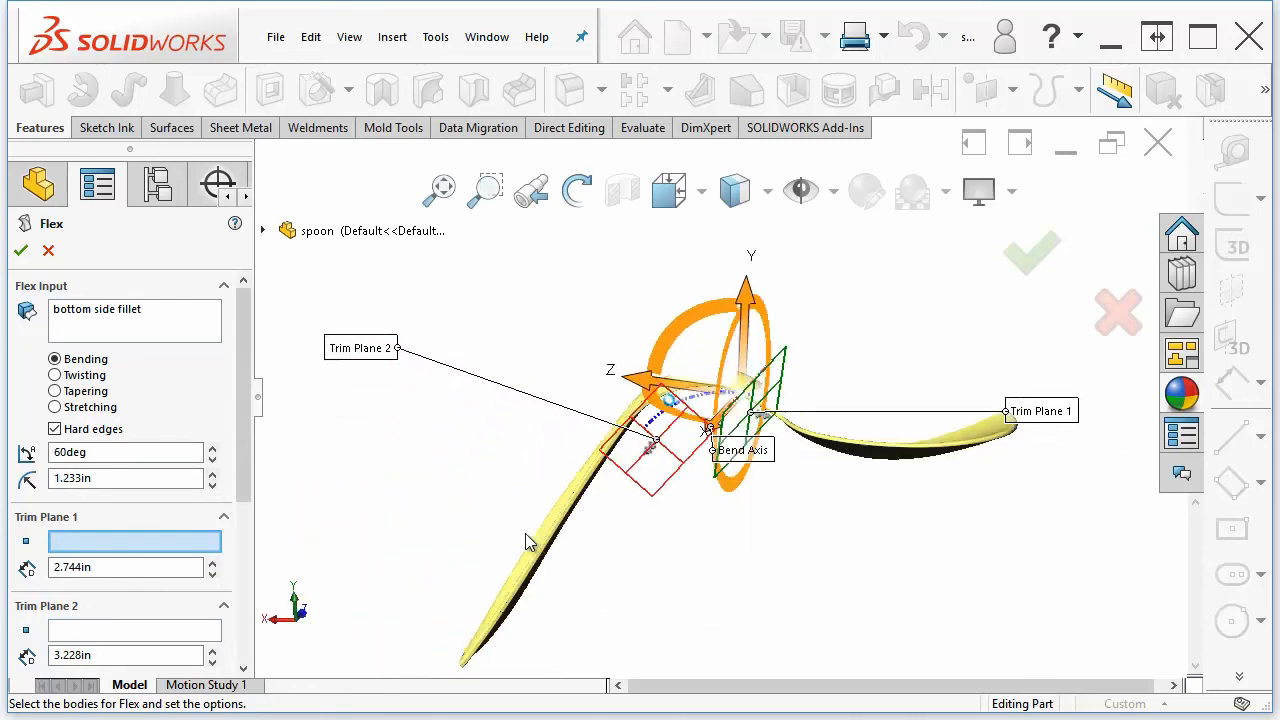
Move Trim Plane 2 to about 3.309in from its end of the spoon
middle_click_drag(613, 515, 680, 416)
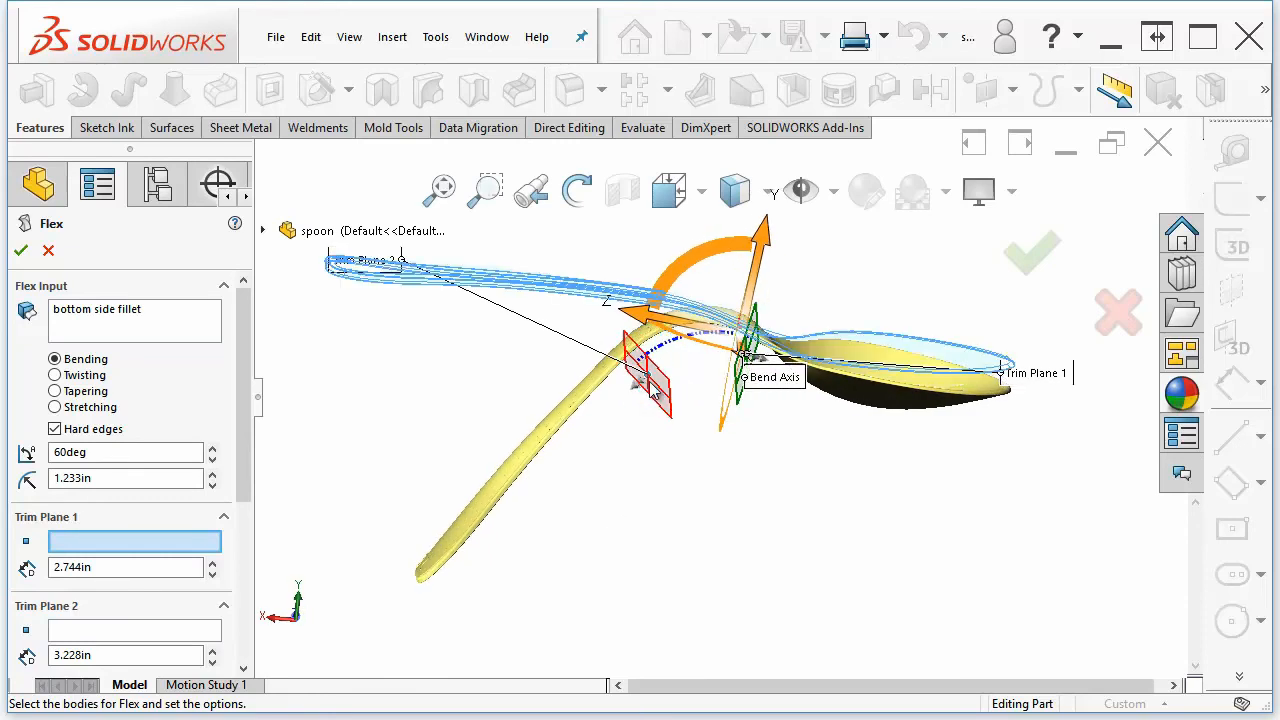
left_click_drag(643, 393, 676, 328)
middle_click_drag(644, 567, 438, 555)
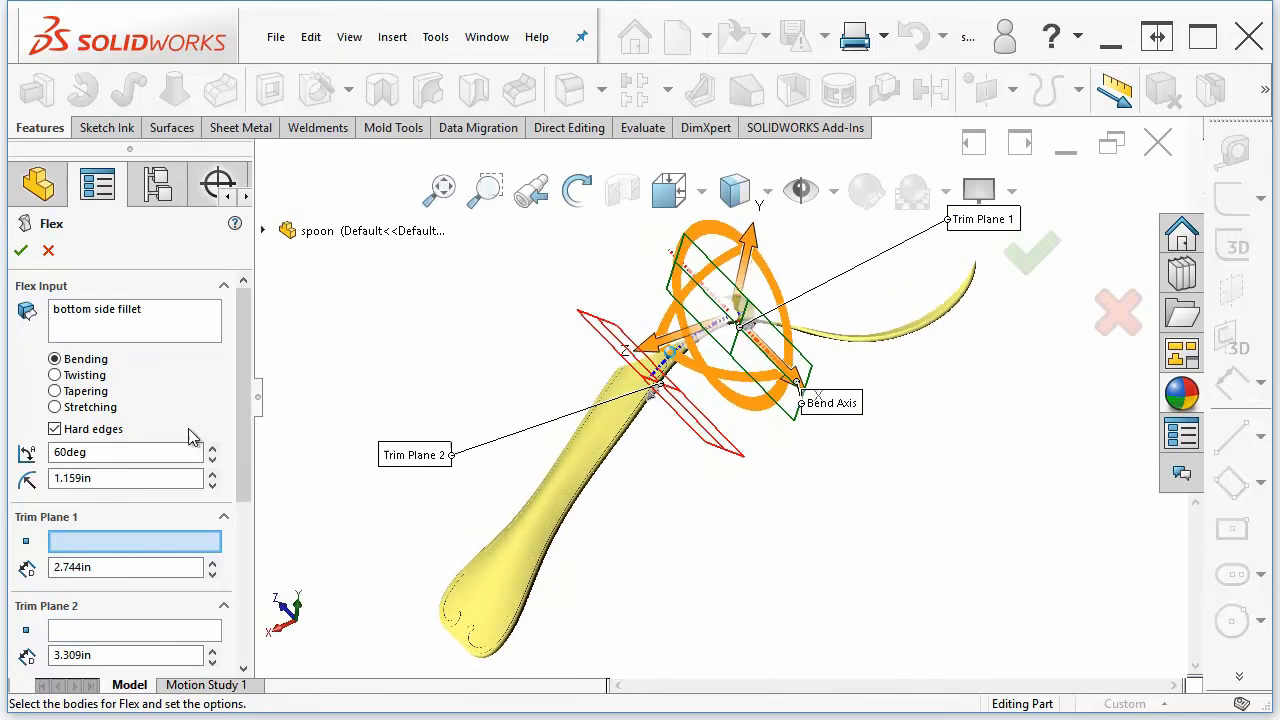
Switch the flex type to Twisting and raise the twist angle to 121deg
left_click(85, 375)
middle_click_drag(679, 508, 739, 497)
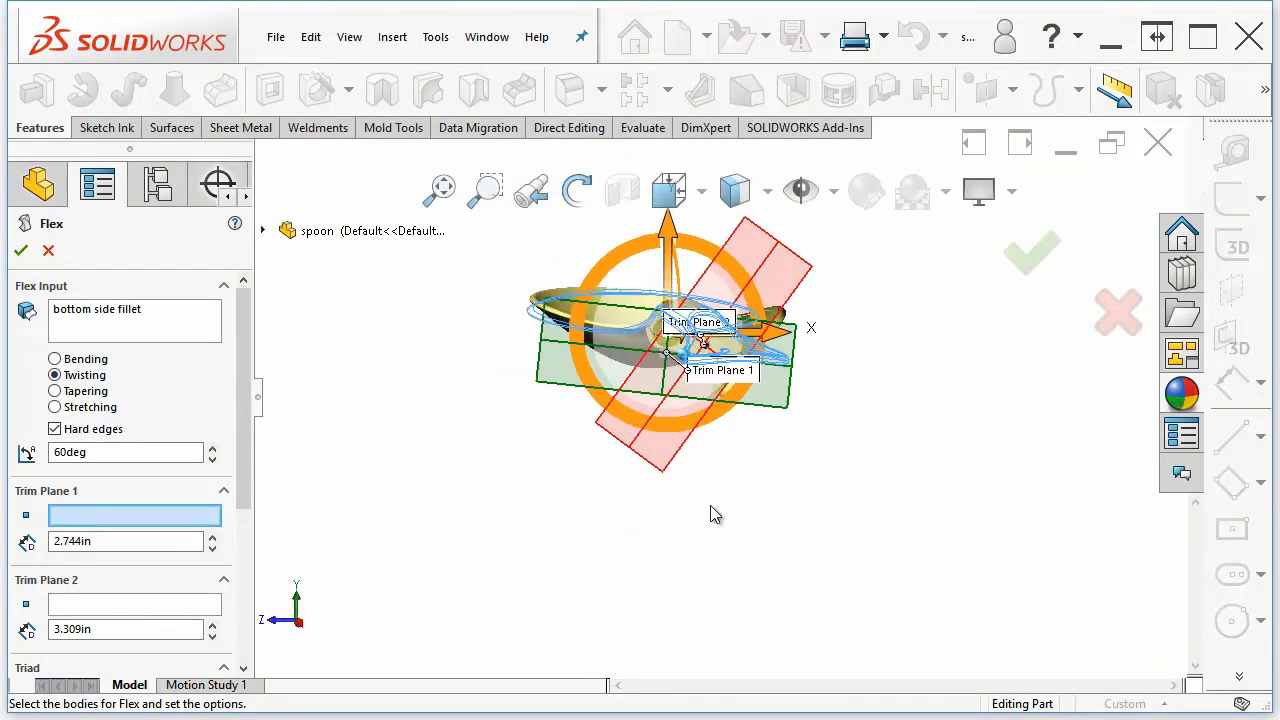
left_click(212, 447)
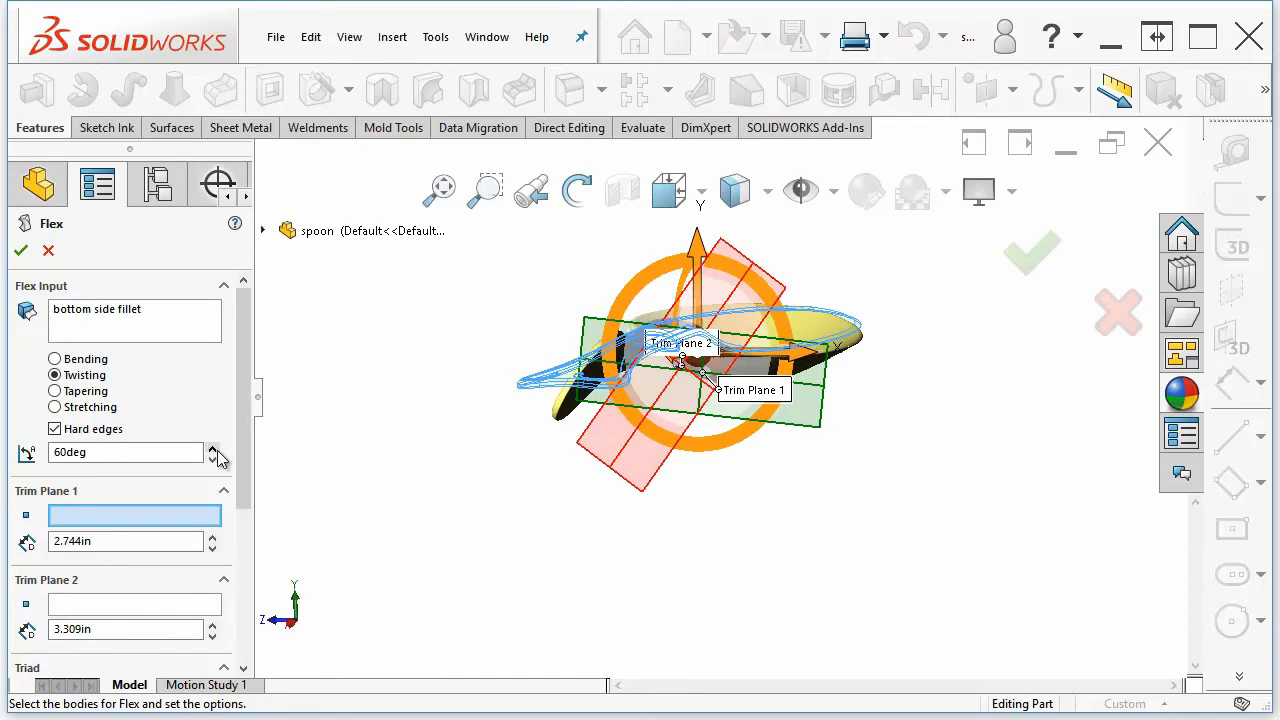
left_click(212, 447)
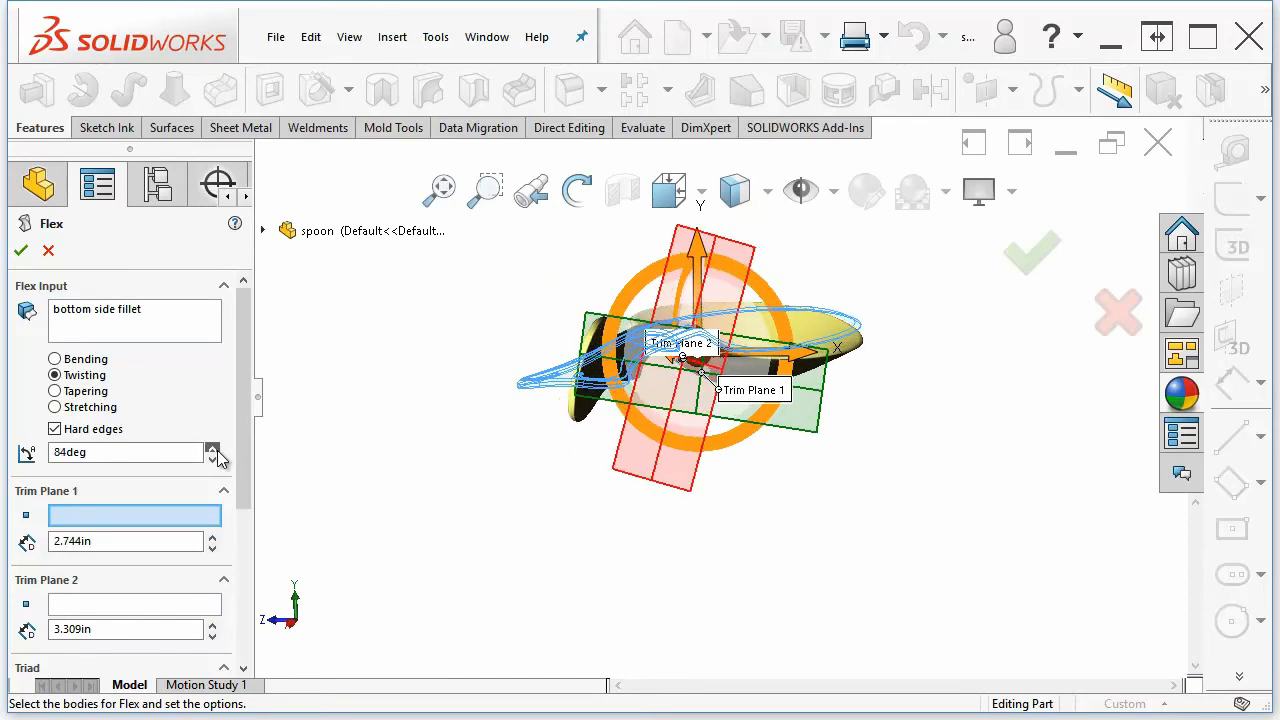
left_click(212, 447)
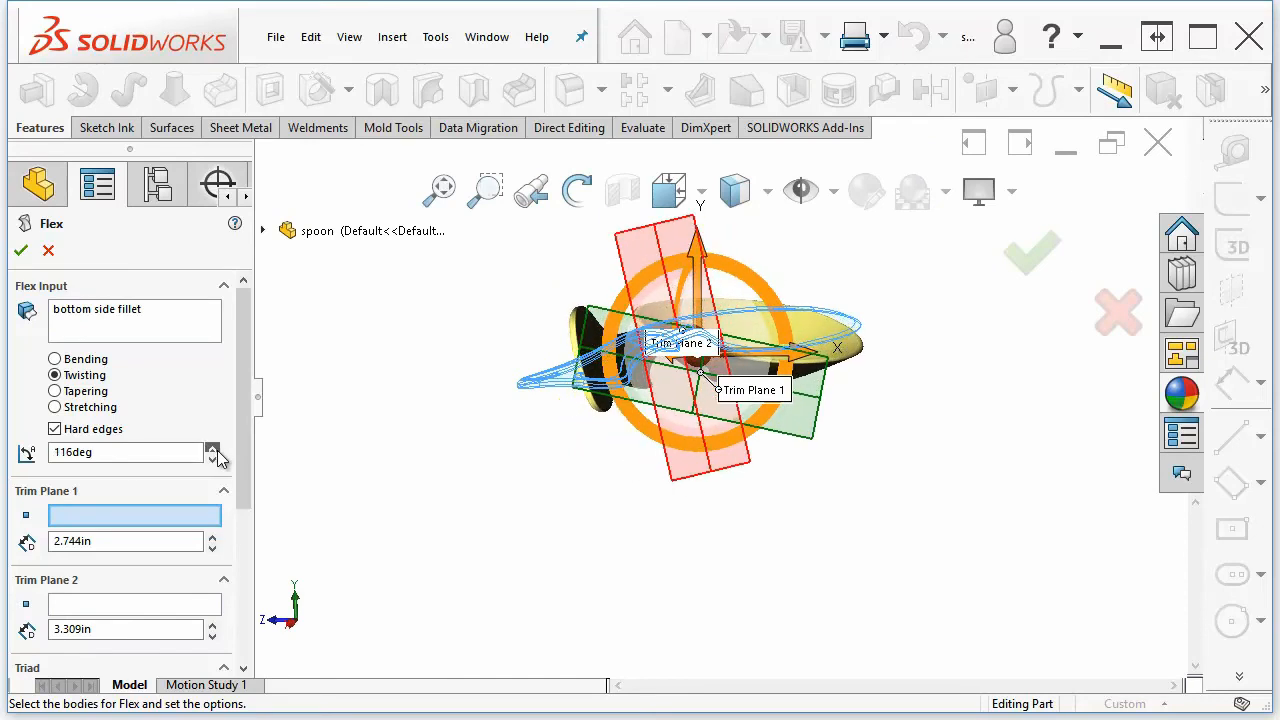
middle_click_drag(615, 594, 835, 556)
key("Up")
key("Up")
key("Up")
key("Up")
key("Up")
key("Up")
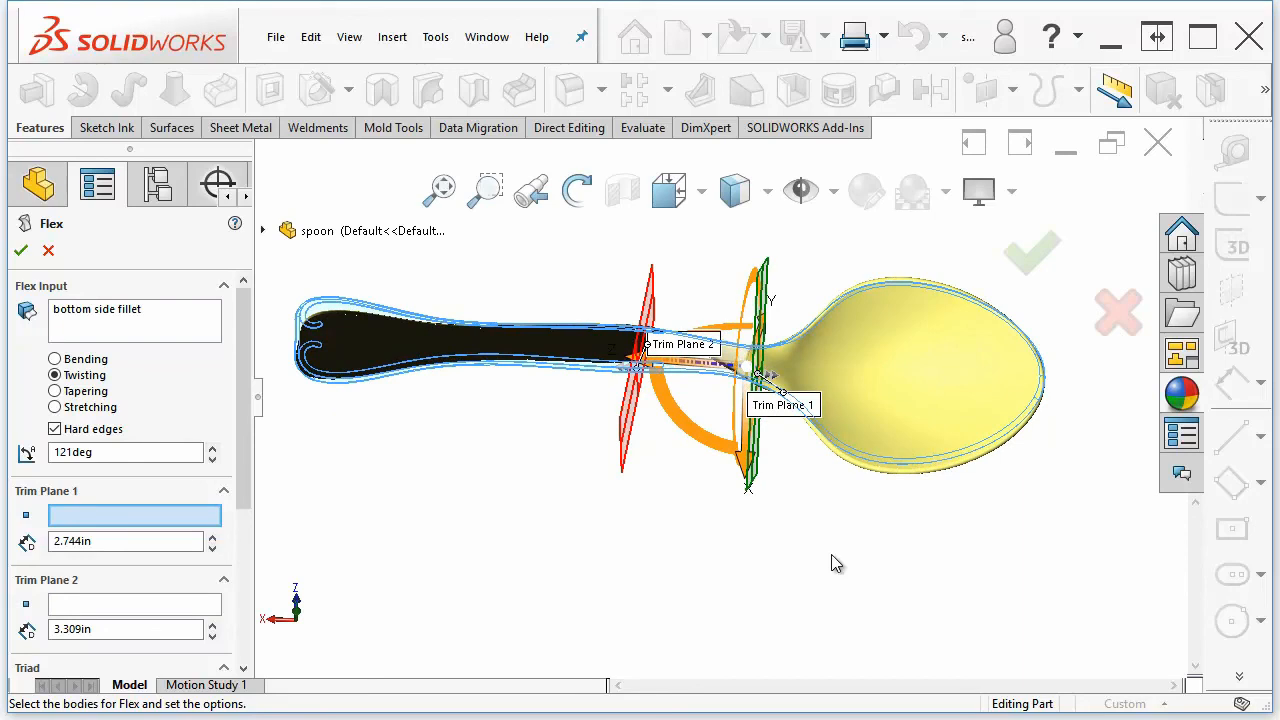
Switch the flex type to Tapering to preview the tapered handle
left_click(80, 392)
scroll(682, 518, "up", 2)
middle_click_drag(691, 521, 698, 508)
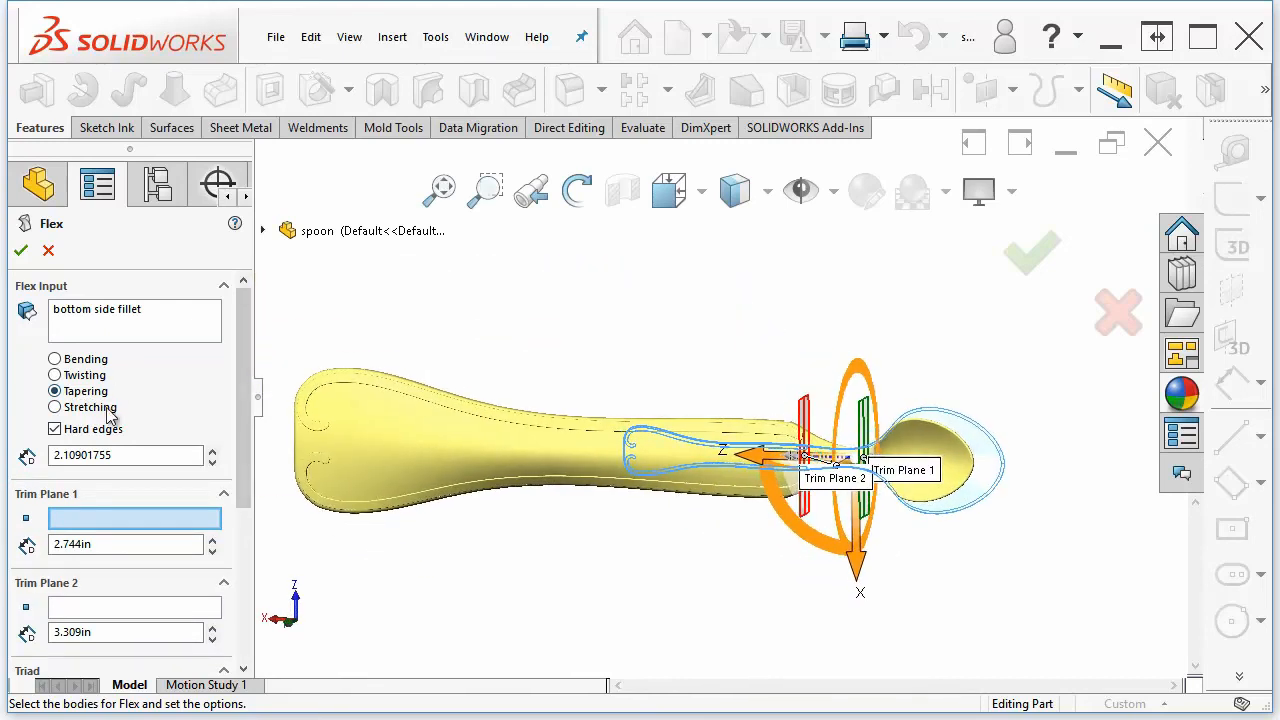
Switch the flex type to Stretching with a 0.811in stretch and accept the Flex feature
left_click(72, 408)
middle_click_drag(440, 591, 493, 614)
scroll(523, 617, "down", 3)
scroll(632, 573, "down", 1)
middle_click_drag(634, 570, 635, 561)
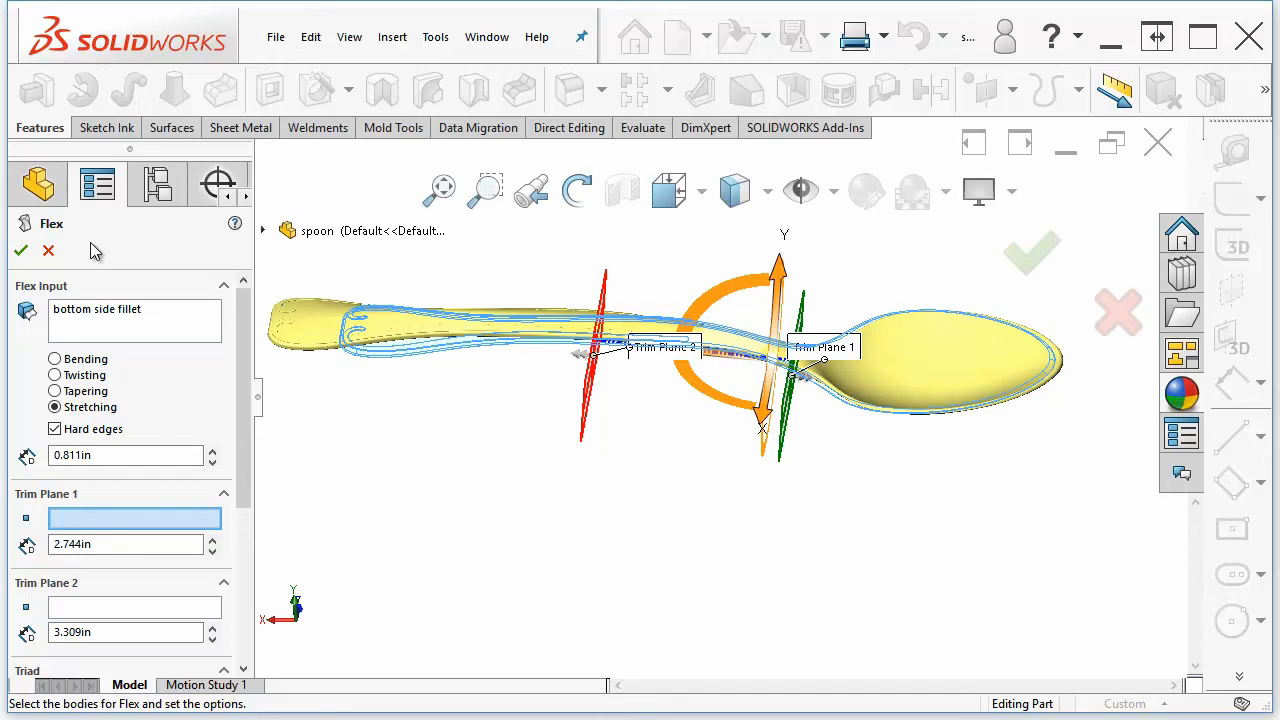
left_click(22, 251)
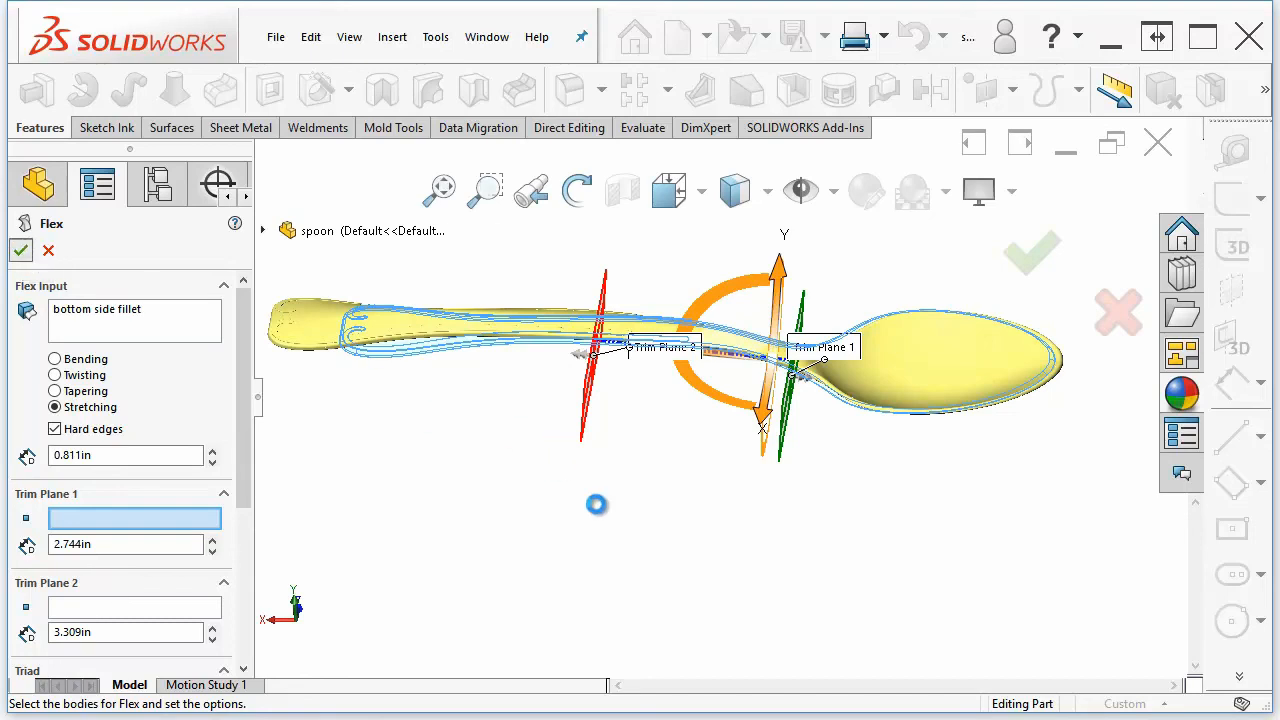